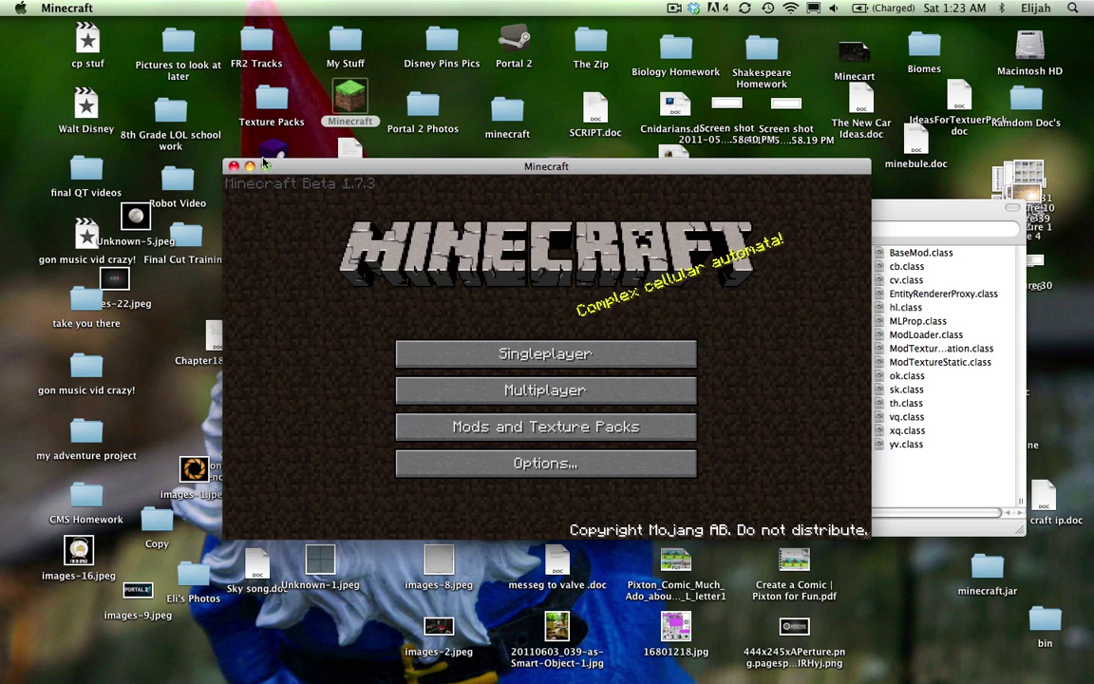
- Quit Minecraft and inspect the AudioMod, ModLoader, PlayerAPI 1 and ShockAhPI r5 folders
{"action": "left_click", "coordinate": [234, 168]}
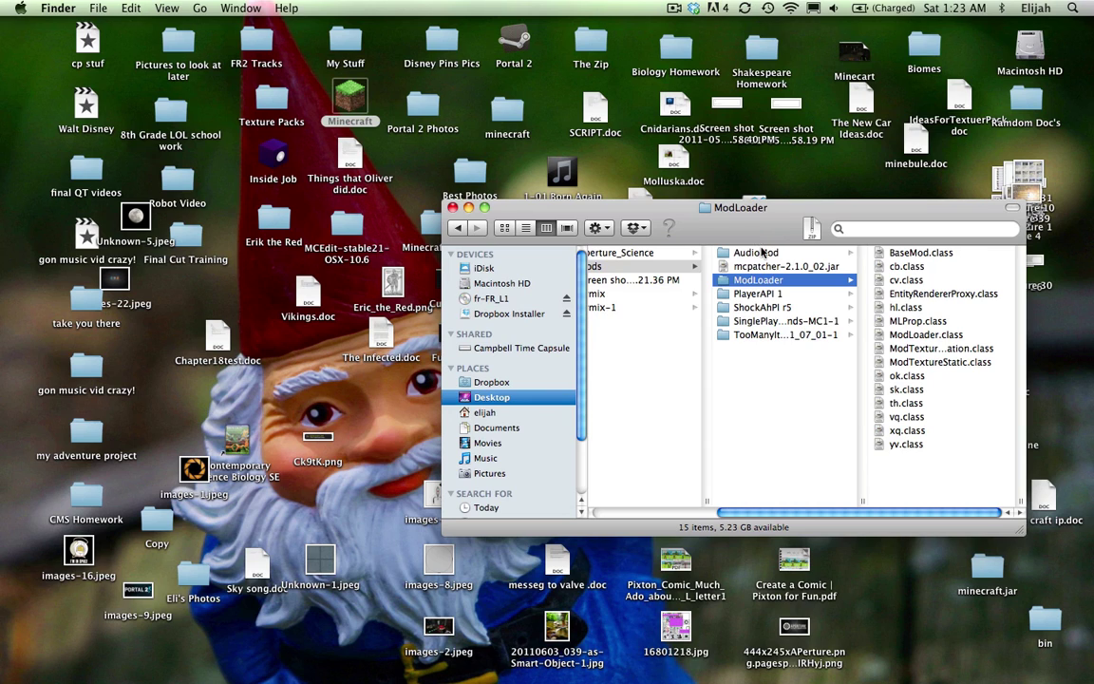
{"action": "left_click", "coordinate": [760, 253]}
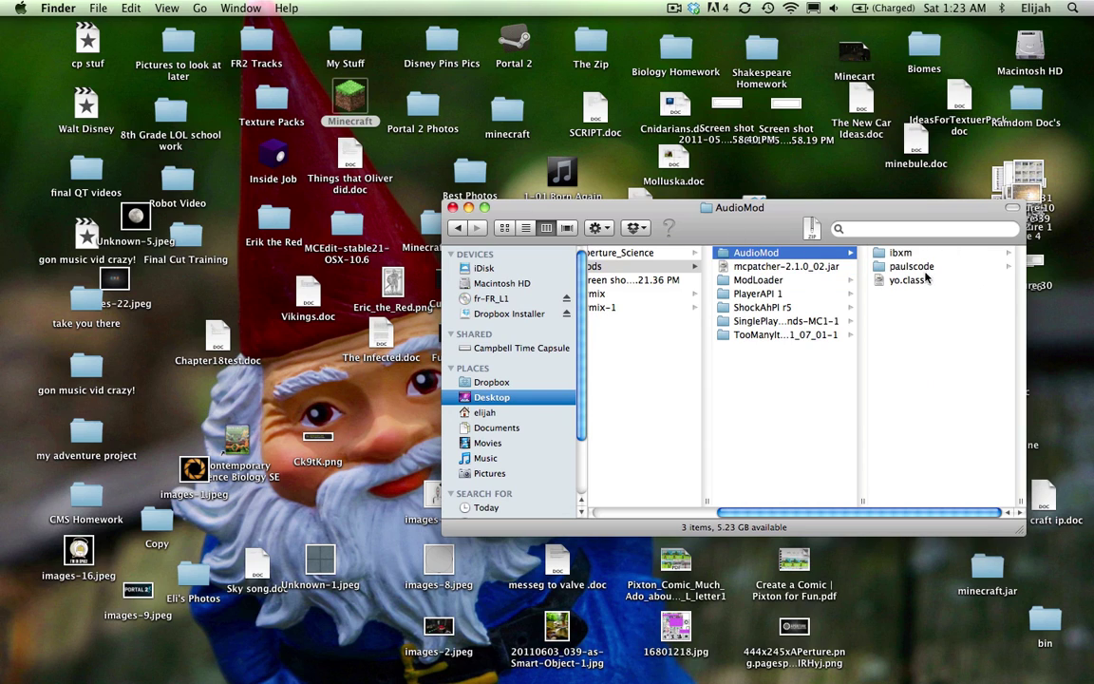
{"action": "left_click", "coordinate": [771, 280]}
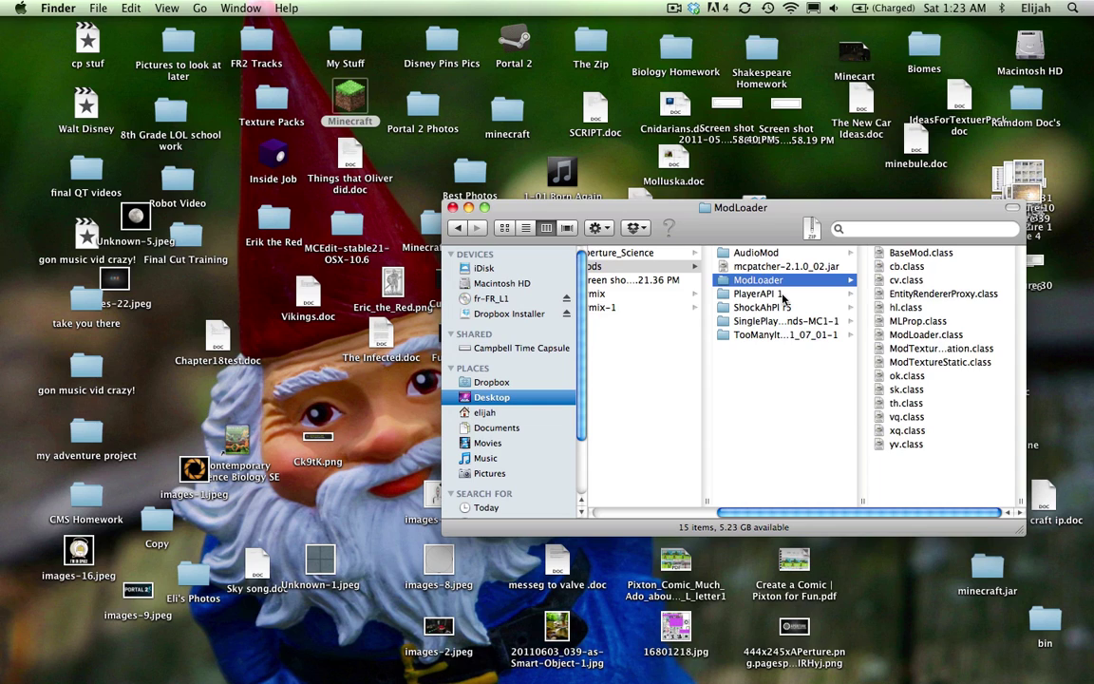
{"action": "left_click", "coordinate": [759, 294]}
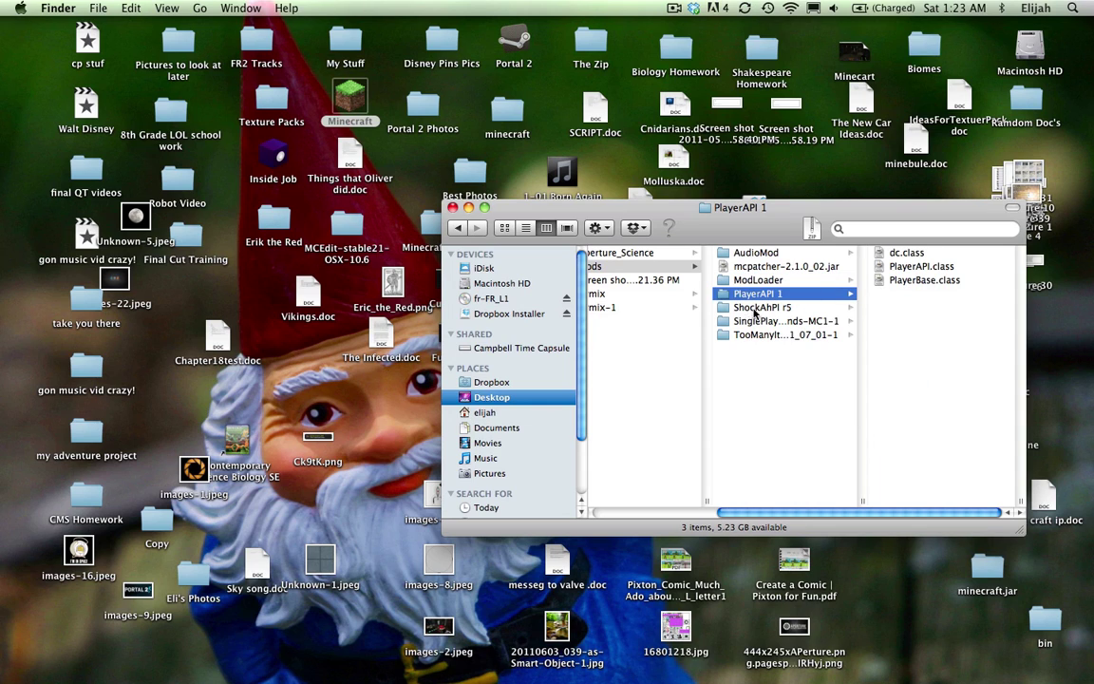
{"action": "left_click", "coordinate": [754, 308]}
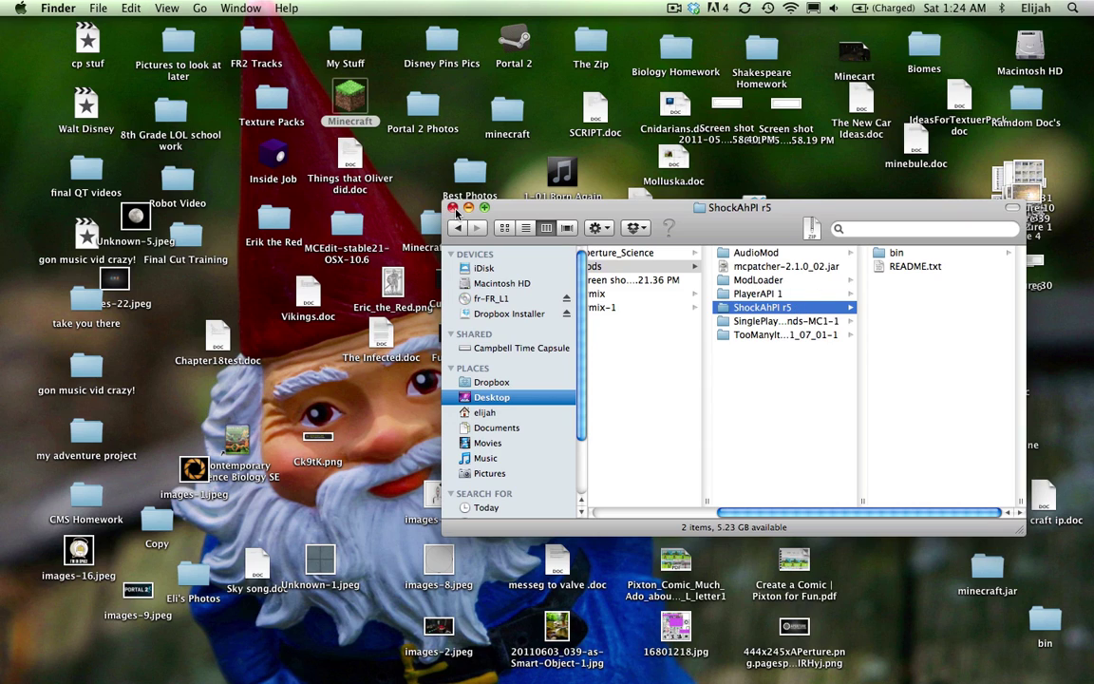
- From Macintosh HD, browse home > Library > Application Support > minecraft > bin and select minecraft.jar
{"action": "double_click", "coordinate": [1025, 36]}
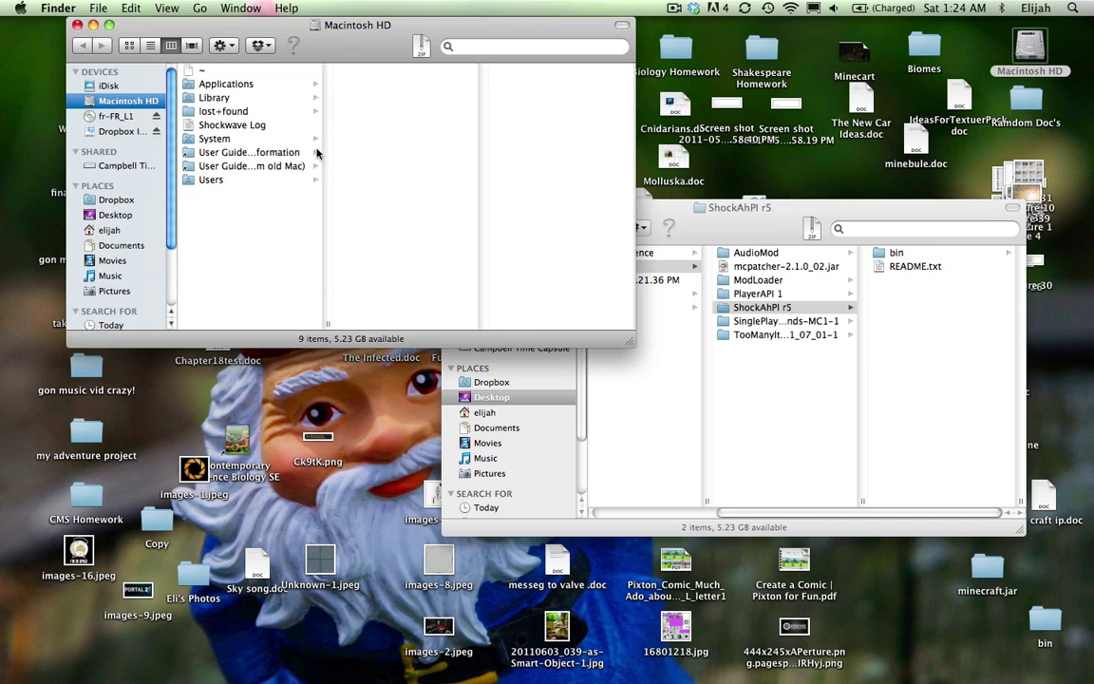
{"action": "left_click", "coordinate": [112, 231]}
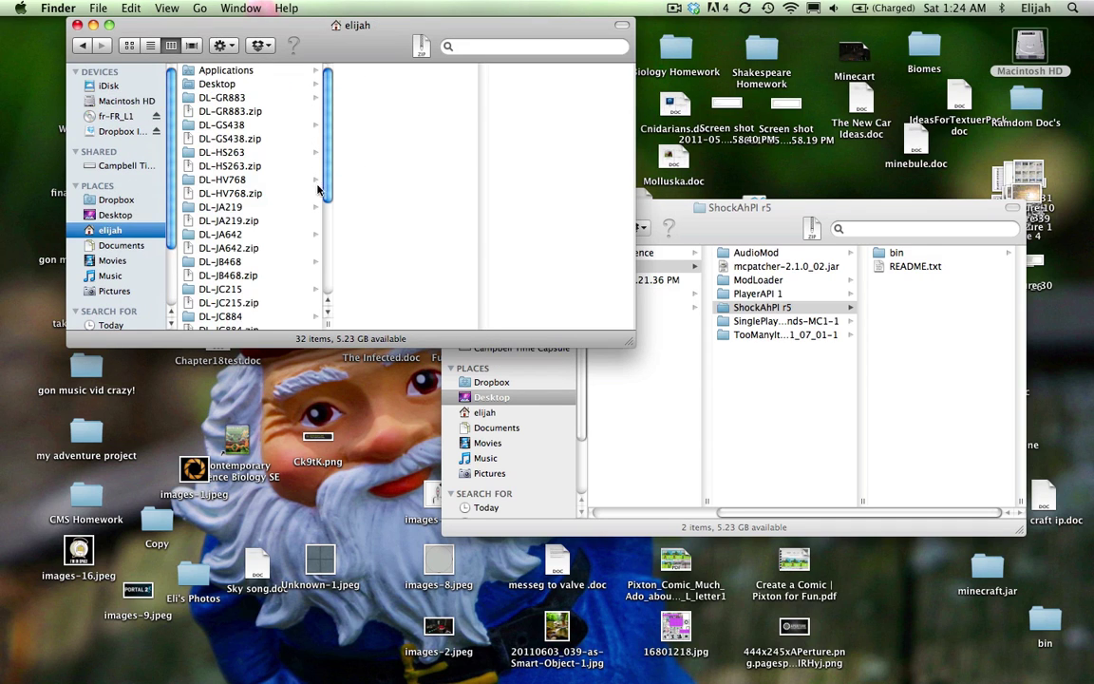
{"action": "scroll", "coordinate": [202, 241], "scroll_direction": "down", "scroll_amount": 3}
{"action": "scroll", "coordinate": [202, 242], "scroll_direction": "down", "scroll_amount": 5}
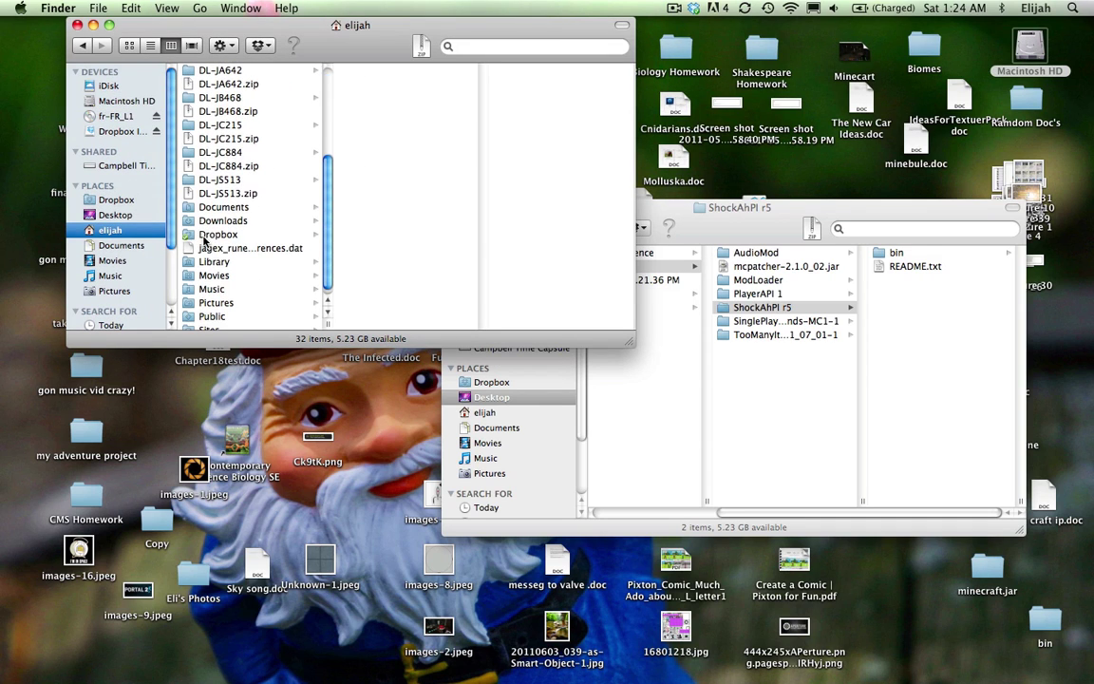
{"action": "left_click", "coordinate": [214, 265]}
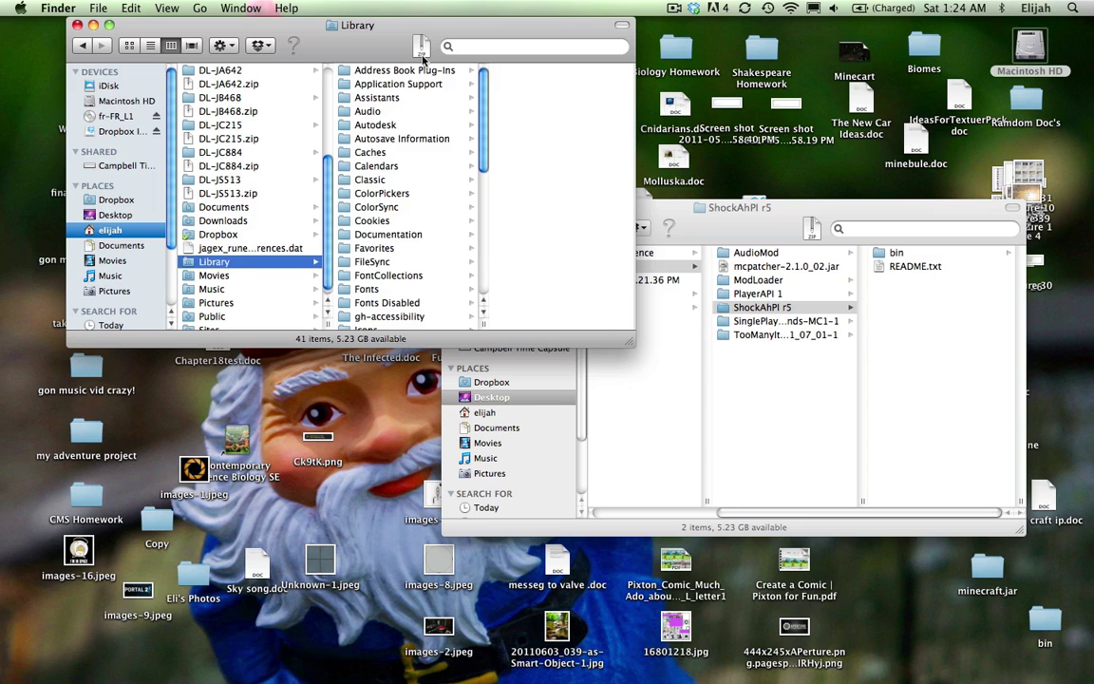
{"action": "left_click", "coordinate": [378, 82]}
{"action": "scroll", "coordinate": [529, 141], "scroll_direction": "down", "scroll_amount": 5}
{"action": "left_click", "coordinate": [486, 207]}
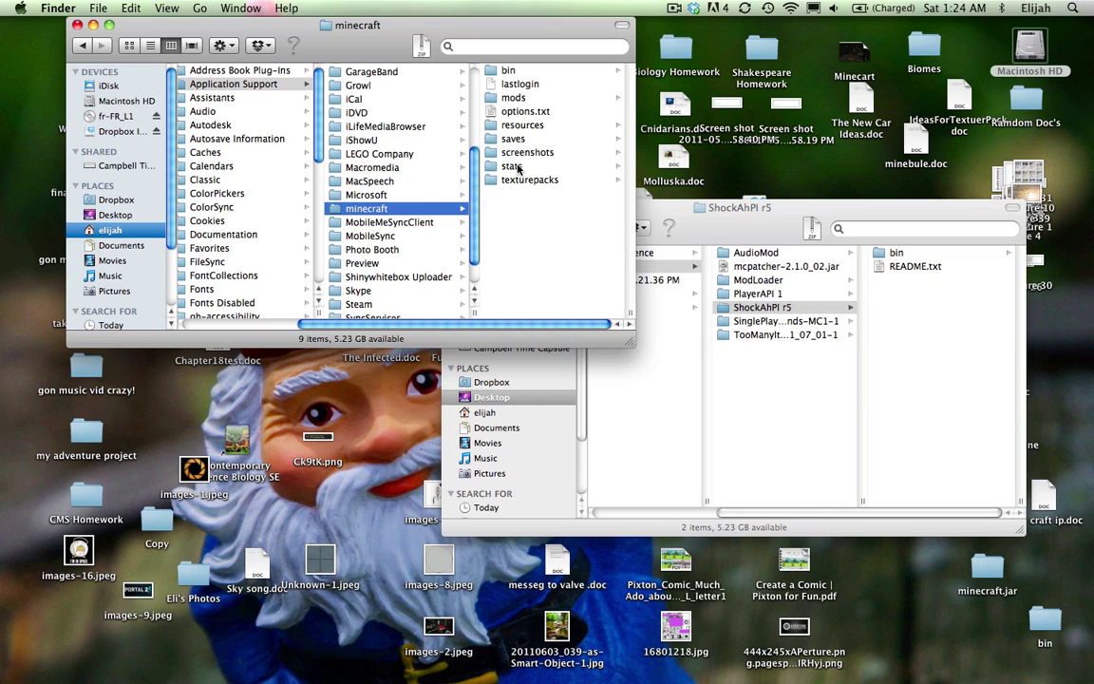
{"action": "left_click", "coordinate": [549, 72]}
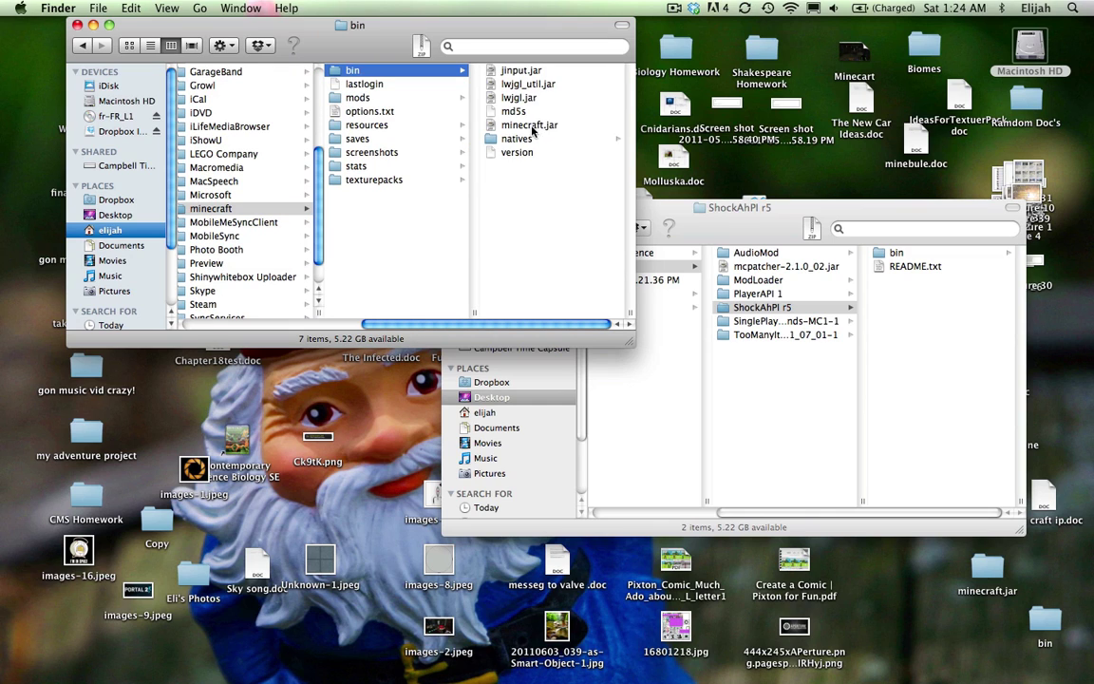
{"action": "left_click", "coordinate": [531, 127]}
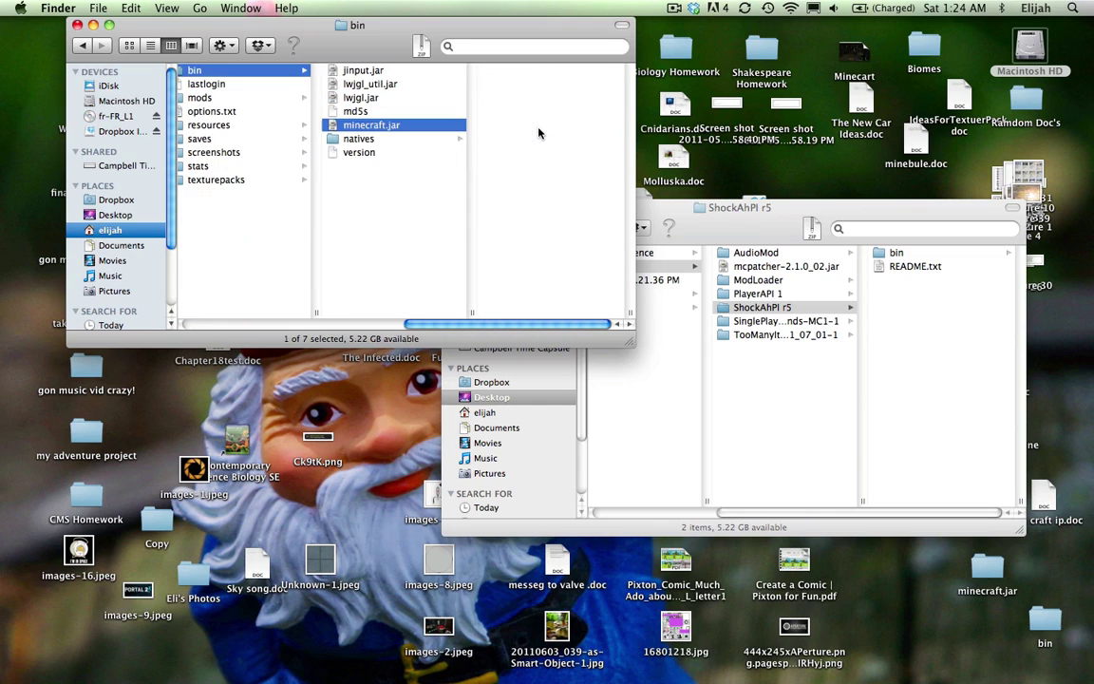
- Extract minecraft.jar with Archive Utility and move the original jar to the Trash
{"action": "right_click", "coordinate": [400, 124]}
{"action": "mouse_move", "coordinate": [520, 147]}
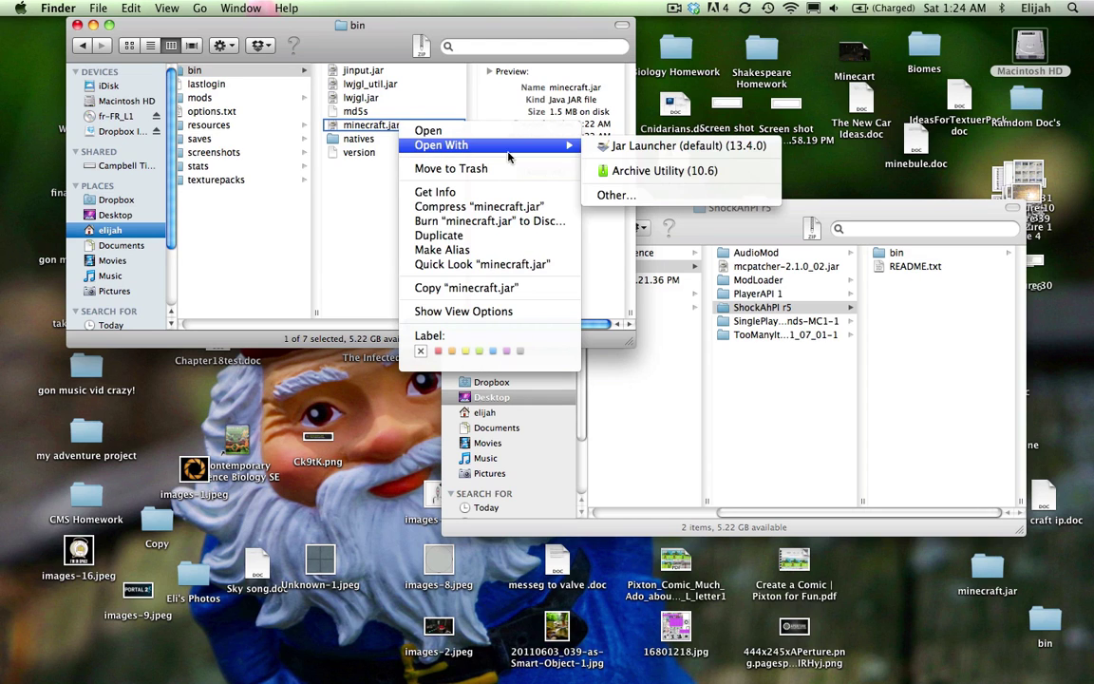
{"action": "left_click", "coordinate": [591, 170]}
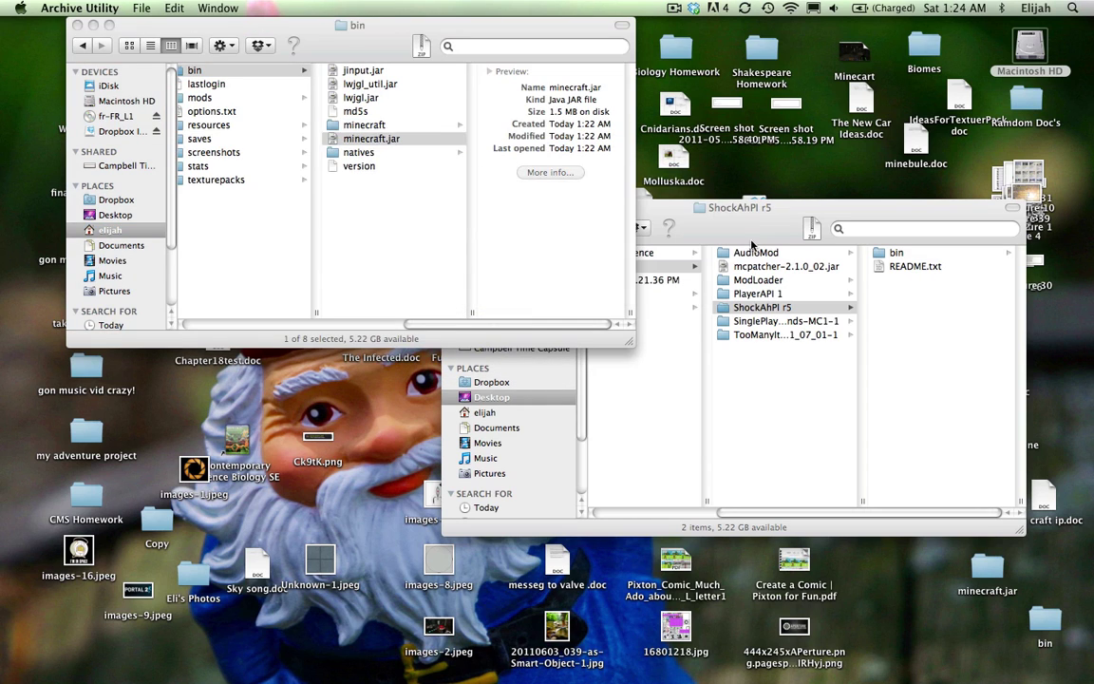
{"action": "left_click", "coordinate": [383, 143]}
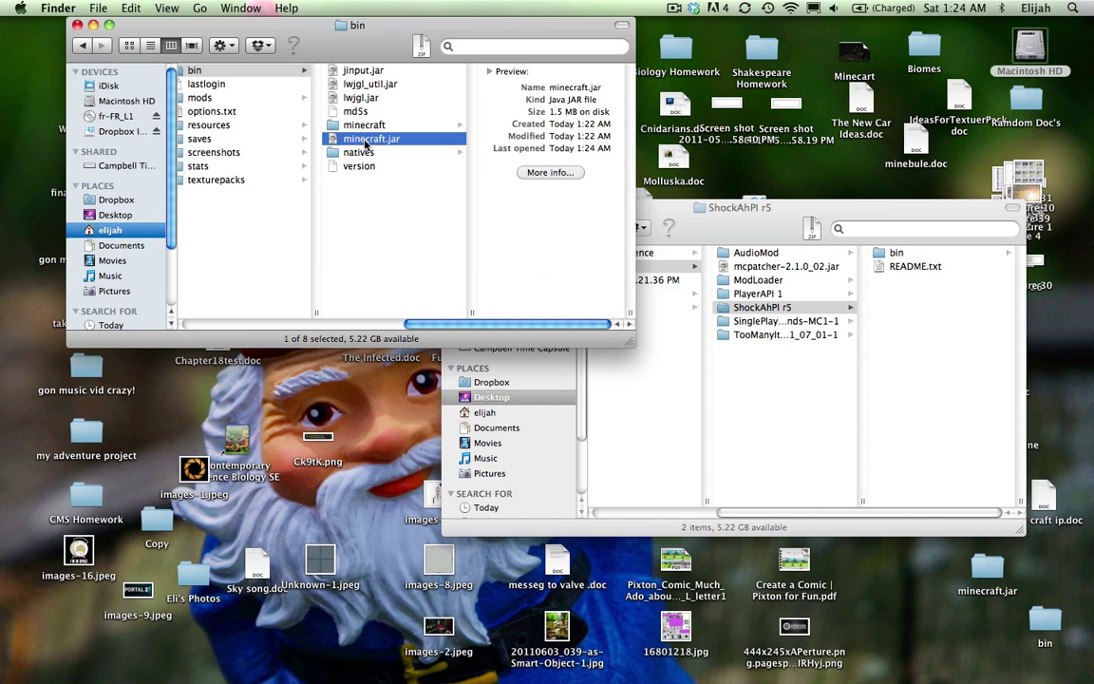
{"action": "mouse_move", "coordinate": [1041, 665]}
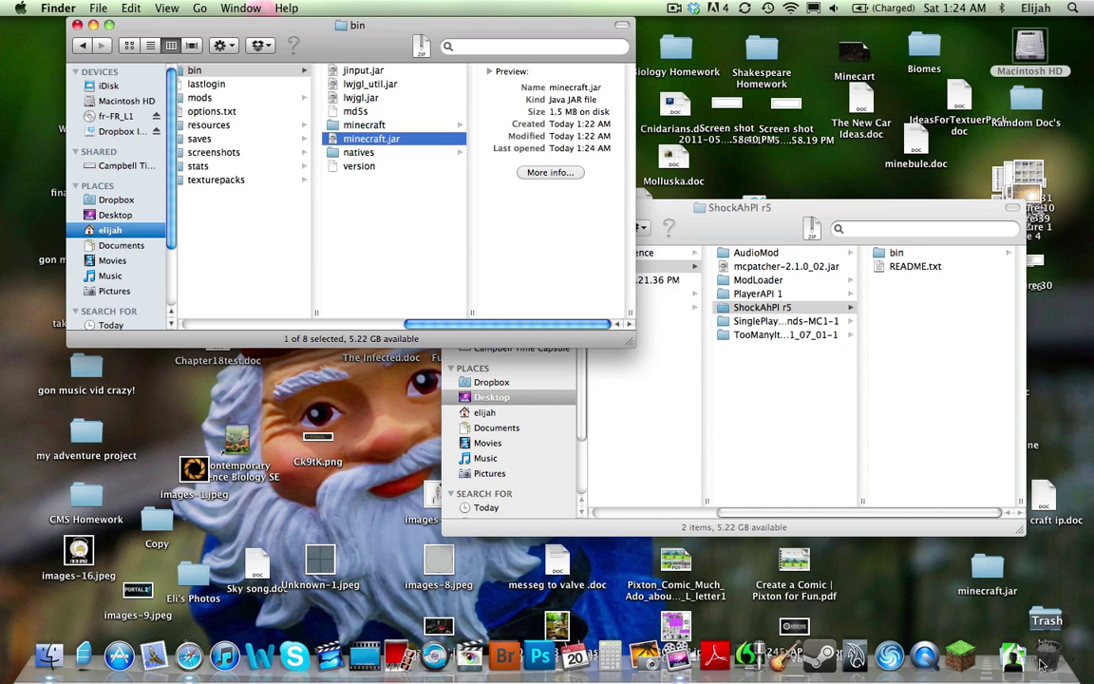
{"action": "left_click", "coordinate": [1041, 665]}
{"action": "key", "text": "super+w"}
{"action": "key", "text": "super+BackSpace"}
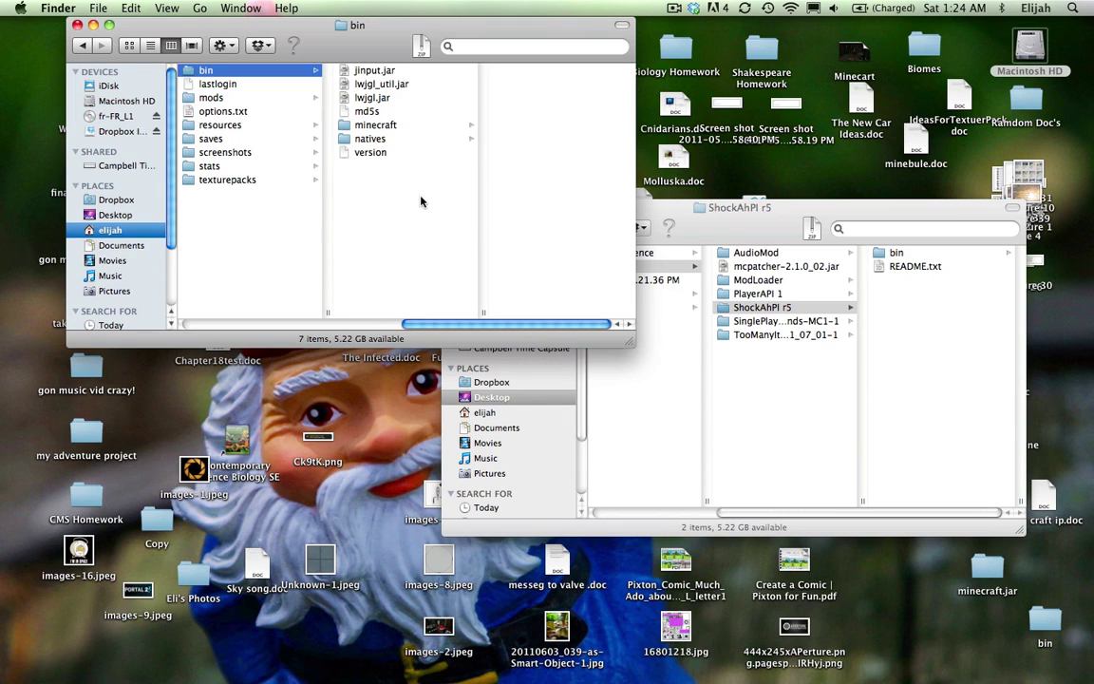
- Rename the extracted minecraft folder to minecraft.jar, accepting the .jar extension
{"action": "left_click", "coordinate": [376, 126]}
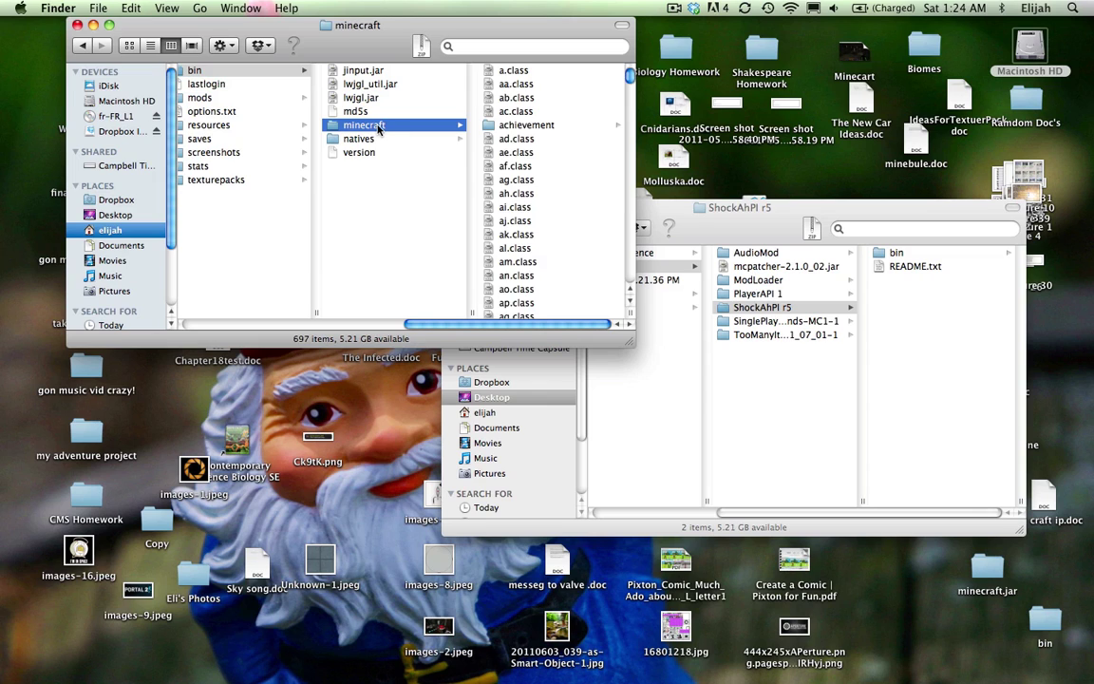
{"action": "left_click", "coordinate": [384, 127]}
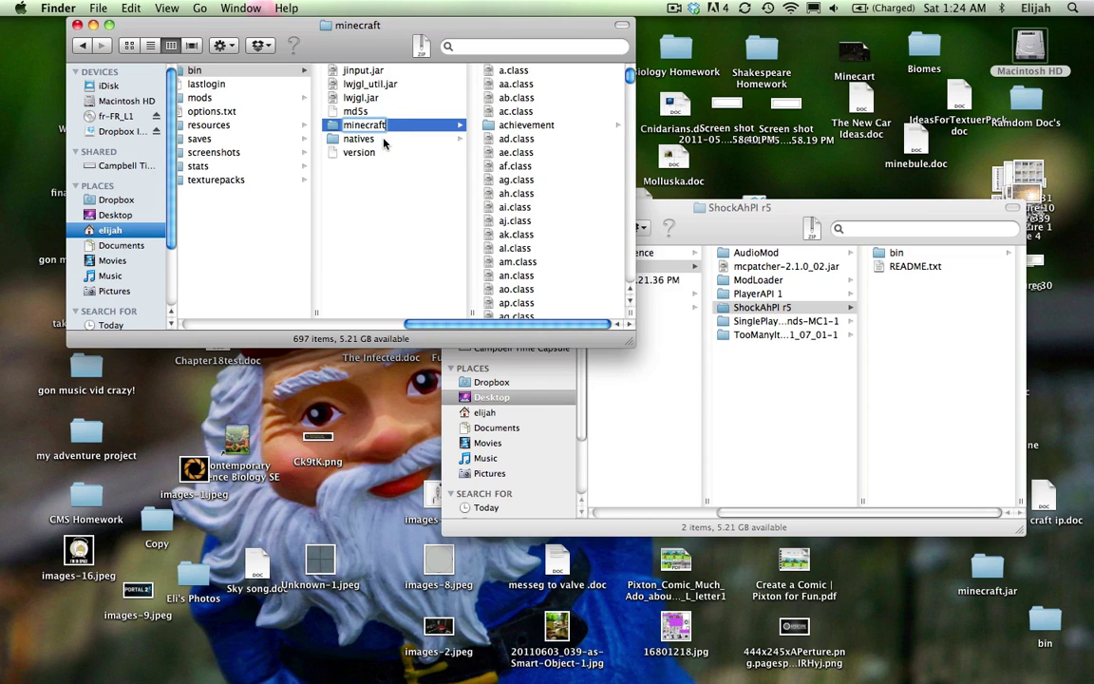
{"action": "type", "text": ".jar"}
{"action": "key", "text": "Return"}
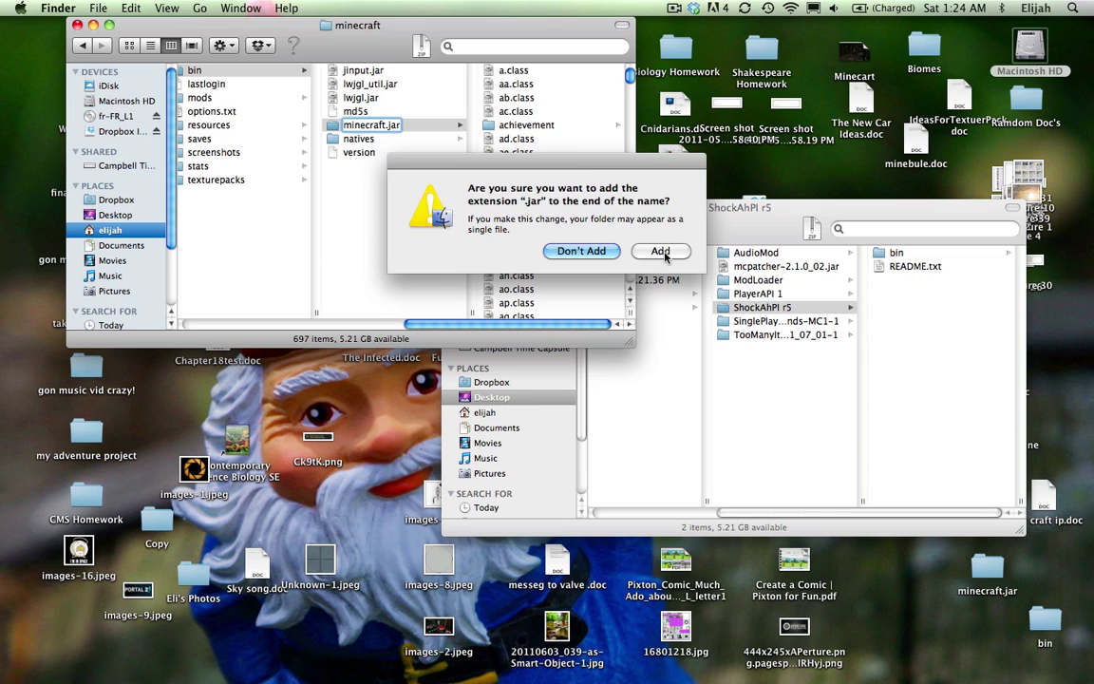
{"action": "left_click", "coordinate": [612, 249]}
- Select and copy all 15 class files in the ModLoader folder
{"action": "left_click", "coordinate": [687, 200]}
{"action": "left_click", "coordinate": [758, 280]}
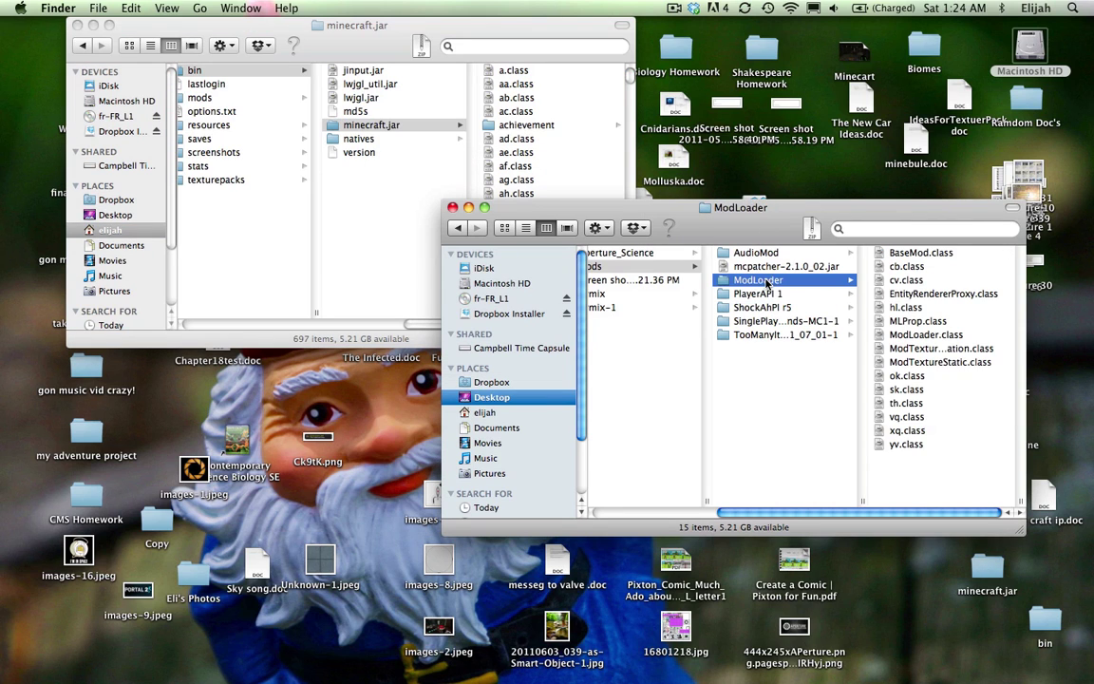
{"action": "left_click", "coordinate": [897, 254]}
{"action": "left_click", "coordinate": [751, 445], "text": "shift"}
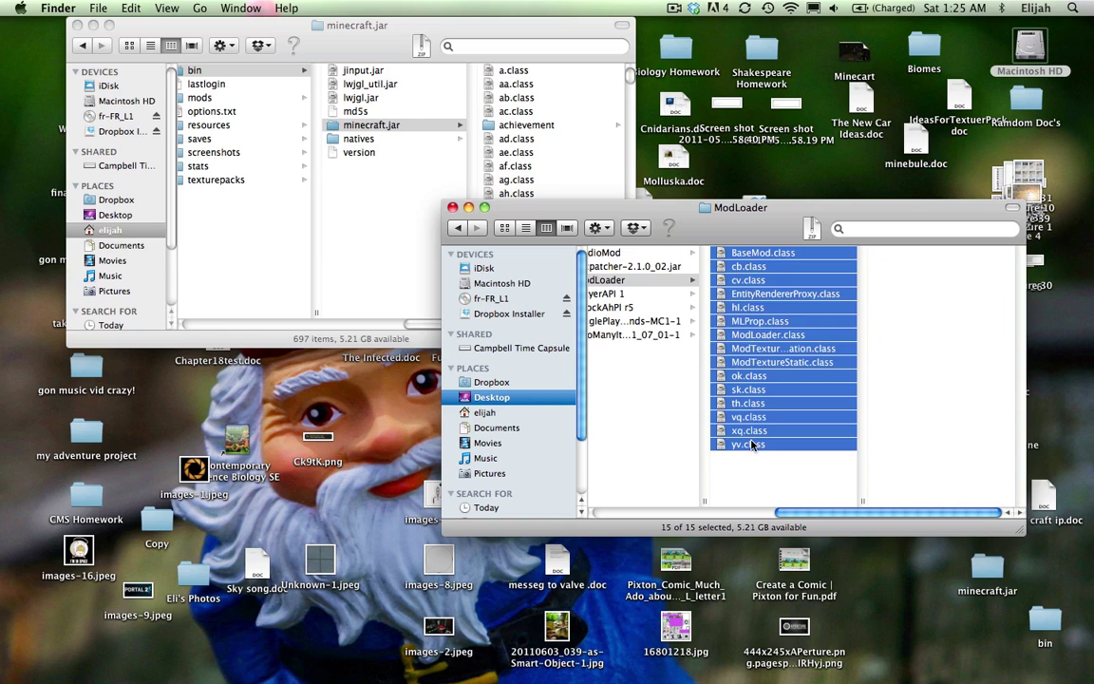
{"action": "right_click", "coordinate": [786, 308]}
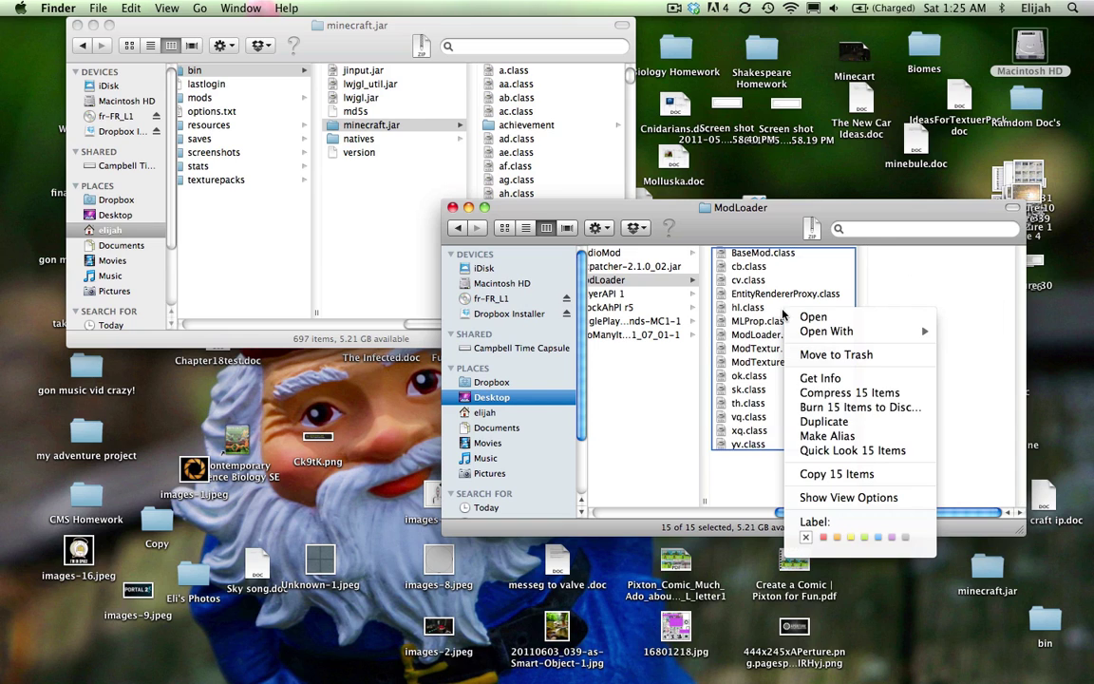
{"action": "left_click", "coordinate": [829, 474]}
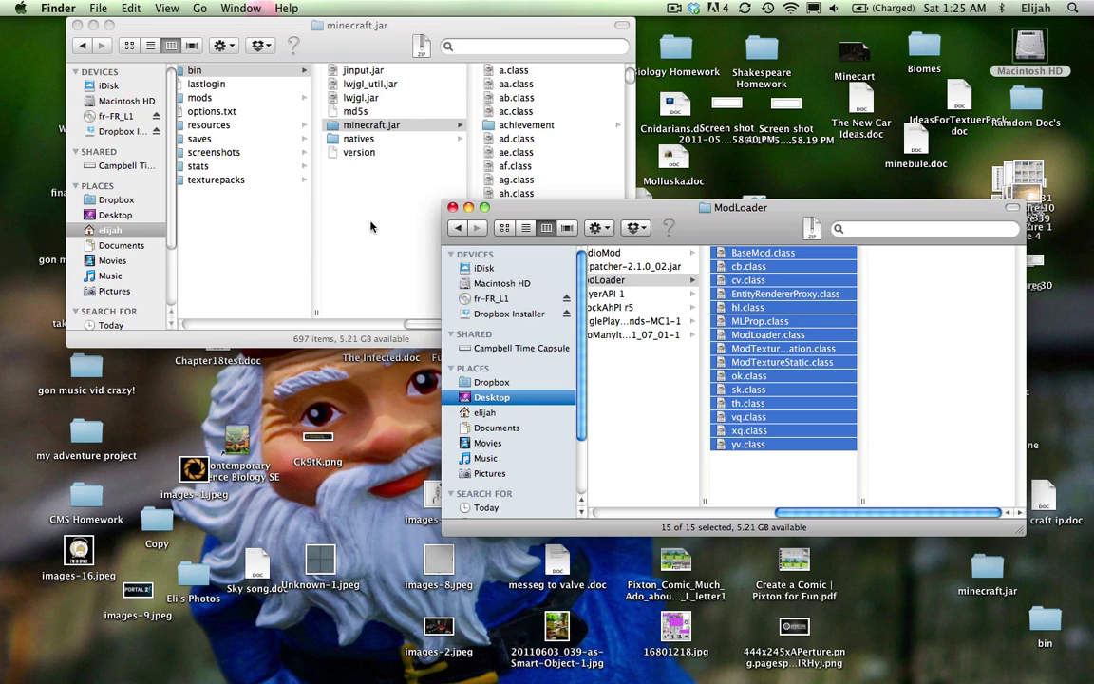
- Paste them into the minecraft.jar folder, replacing every conflicting file, then close the window
{"action": "left_click", "coordinate": [332, 198]}
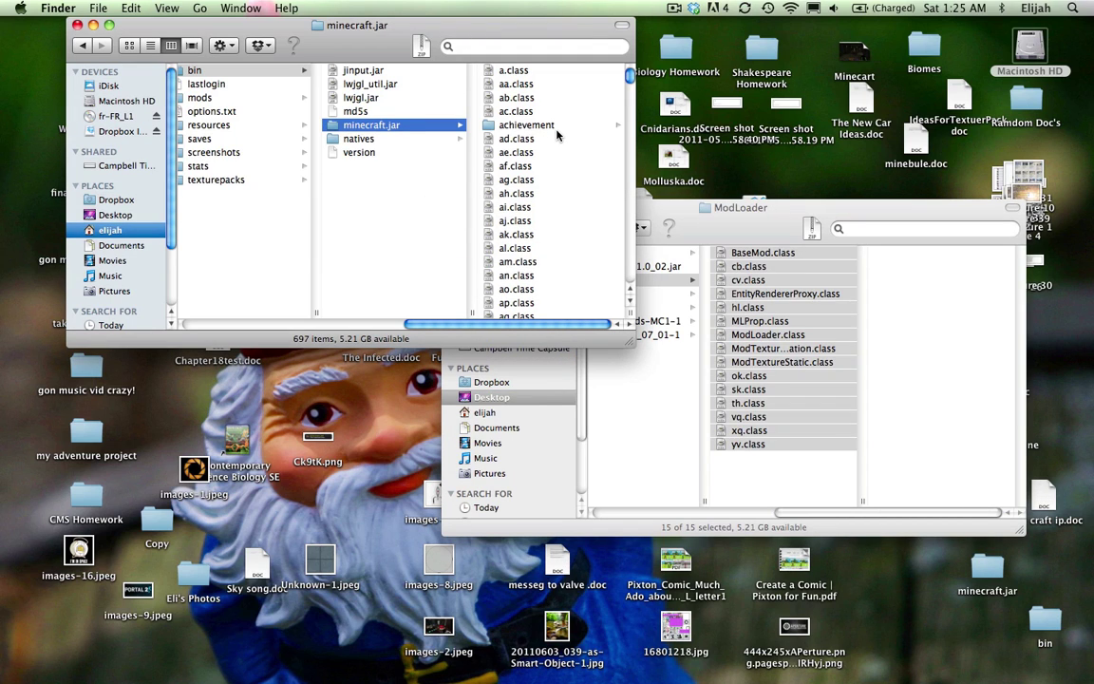
{"action": "right_click", "coordinate": [405, 121]}
{"action": "left_click", "coordinate": [470, 269]}
{"action": "left_click", "coordinate": [533, 180]}
{"action": "left_click", "coordinate": [534, 181]}
{"action": "left_click", "coordinate": [534, 180]}
{"action": "left_click", "coordinate": [533, 180]}
{"action": "left_click", "coordinate": [533, 180]}
{"action": "left_click", "coordinate": [534, 181]}
{"action": "left_click", "coordinate": [535, 181]}
{"action": "left_click", "coordinate": [535, 181]}
{"action": "left_click", "coordinate": [535, 181]}
{"action": "left_click", "coordinate": [94, 24]}
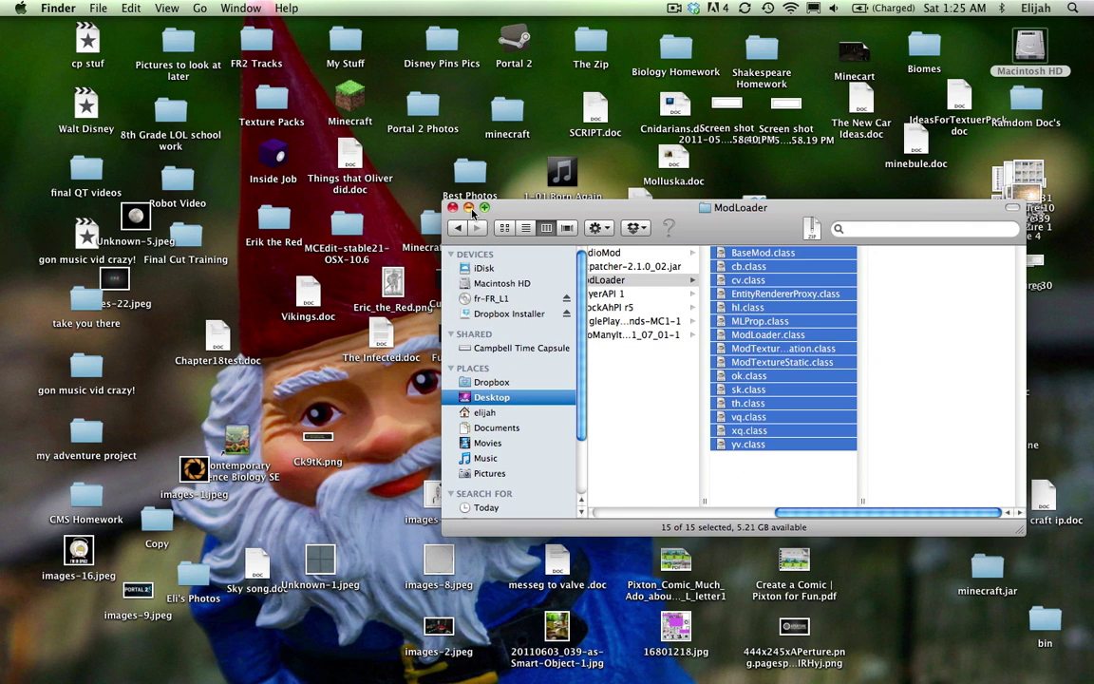
- Launch Minecraft, log in, and load the LowGrass singleplayer world
{"action": "left_click", "coordinate": [469, 207]}
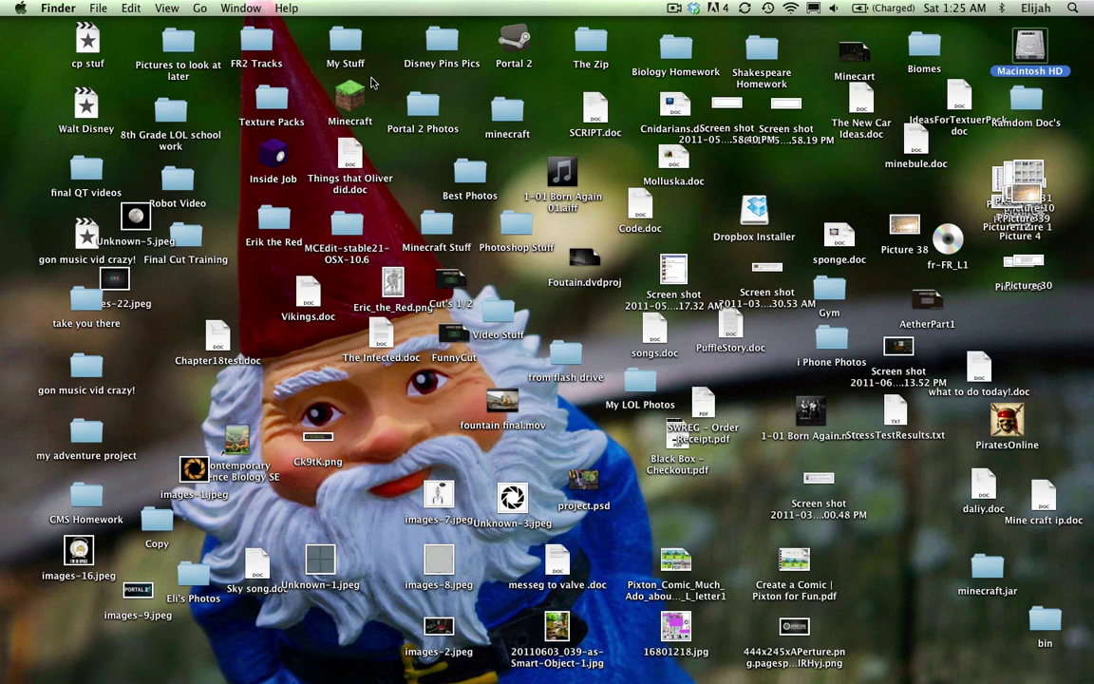
{"action": "double_click", "coordinate": [358, 89]}
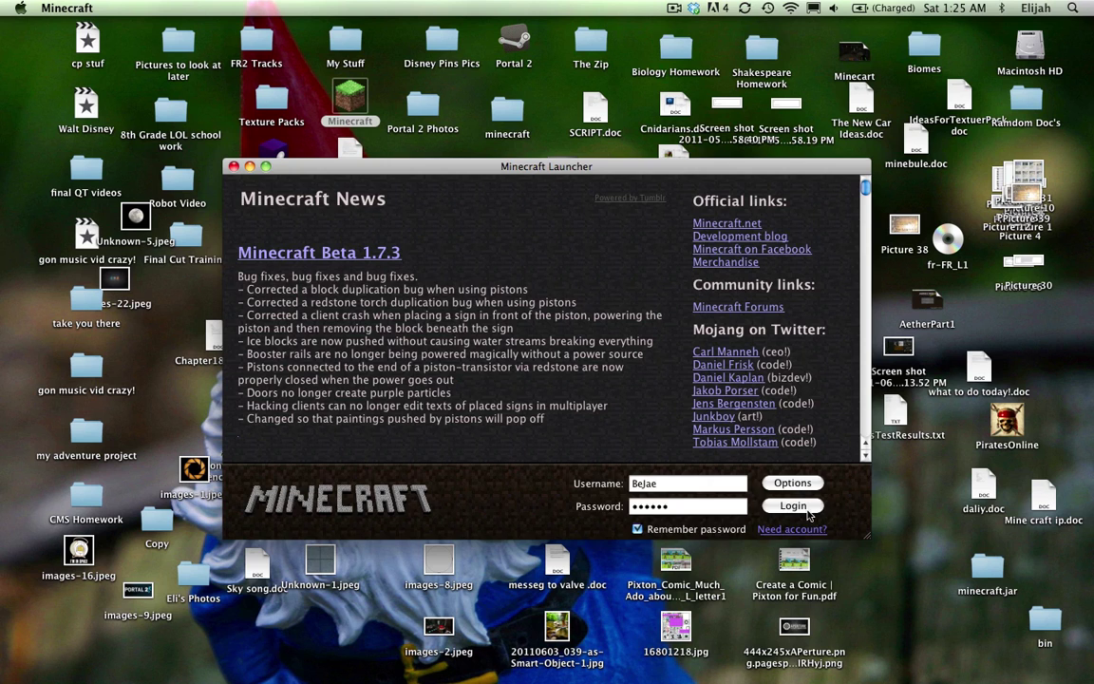
{"action": "left_click", "coordinate": [807, 510]}
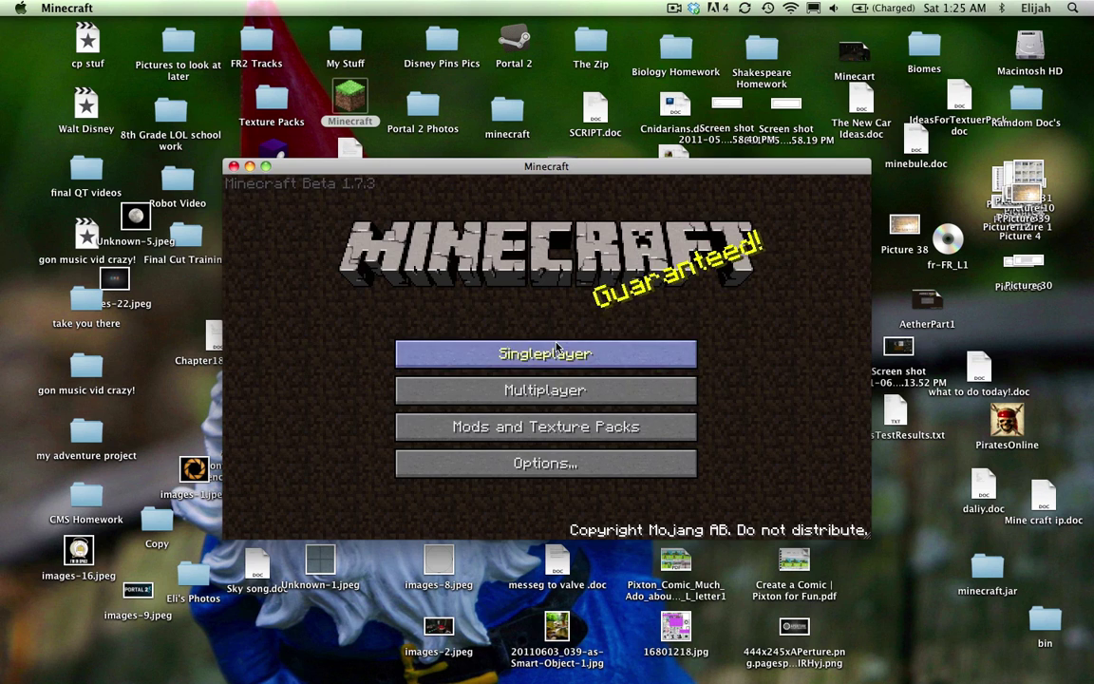
{"action": "left_click", "coordinate": [551, 354]}
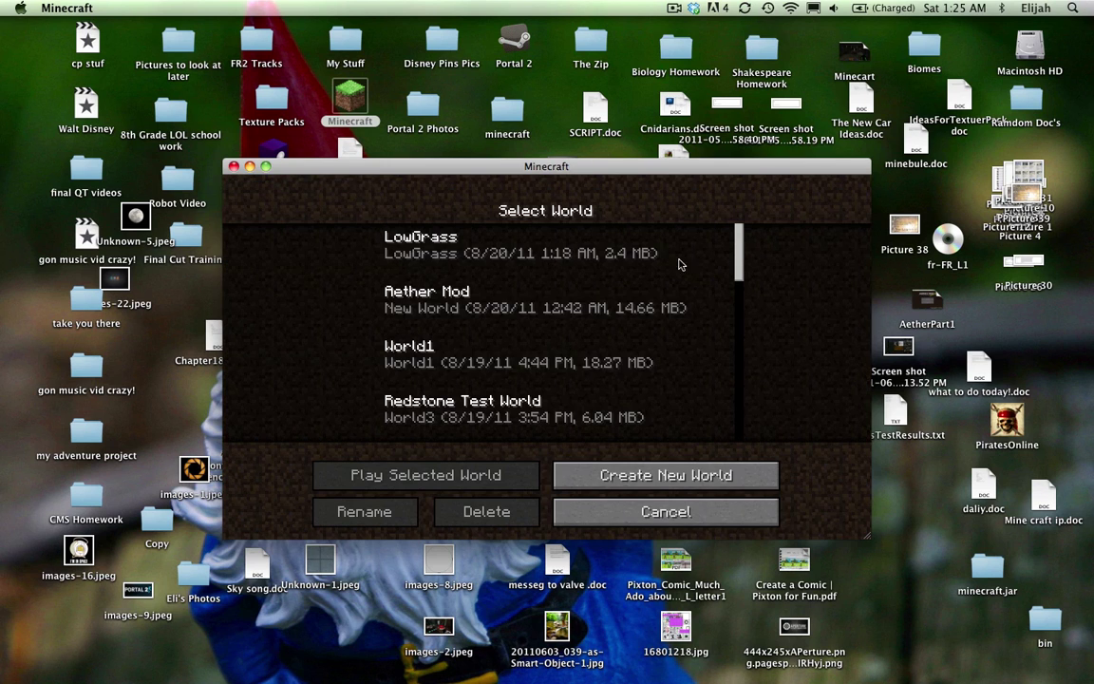
{"action": "left_click", "coordinate": [494, 234]}
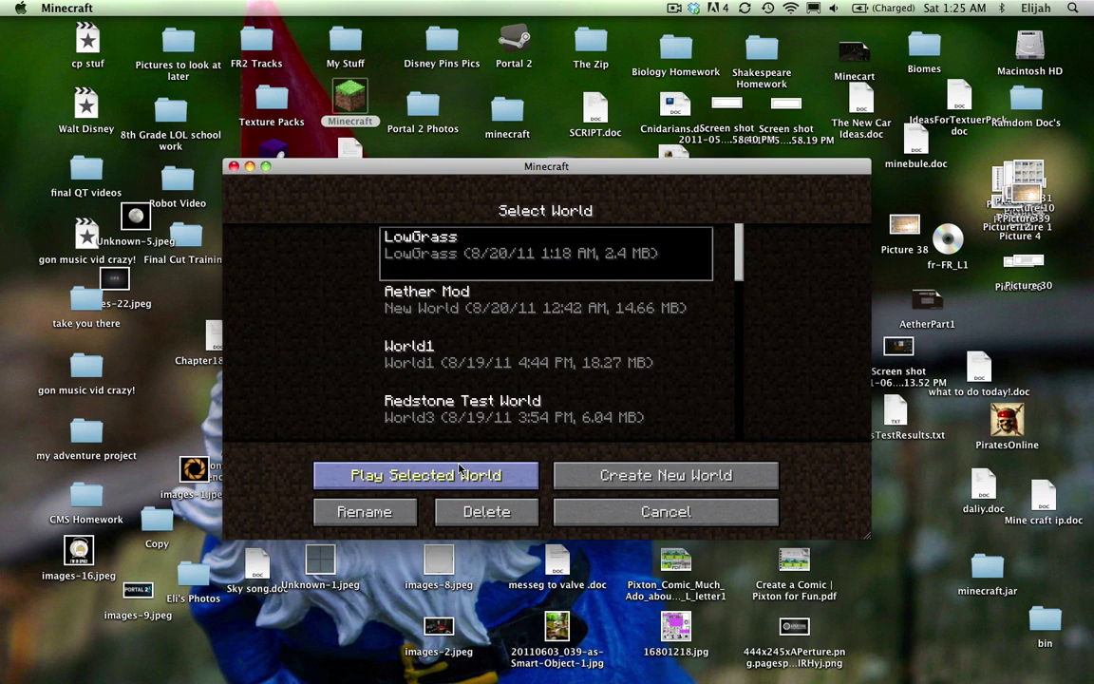
{"action": "left_click", "coordinate": [460, 469]}
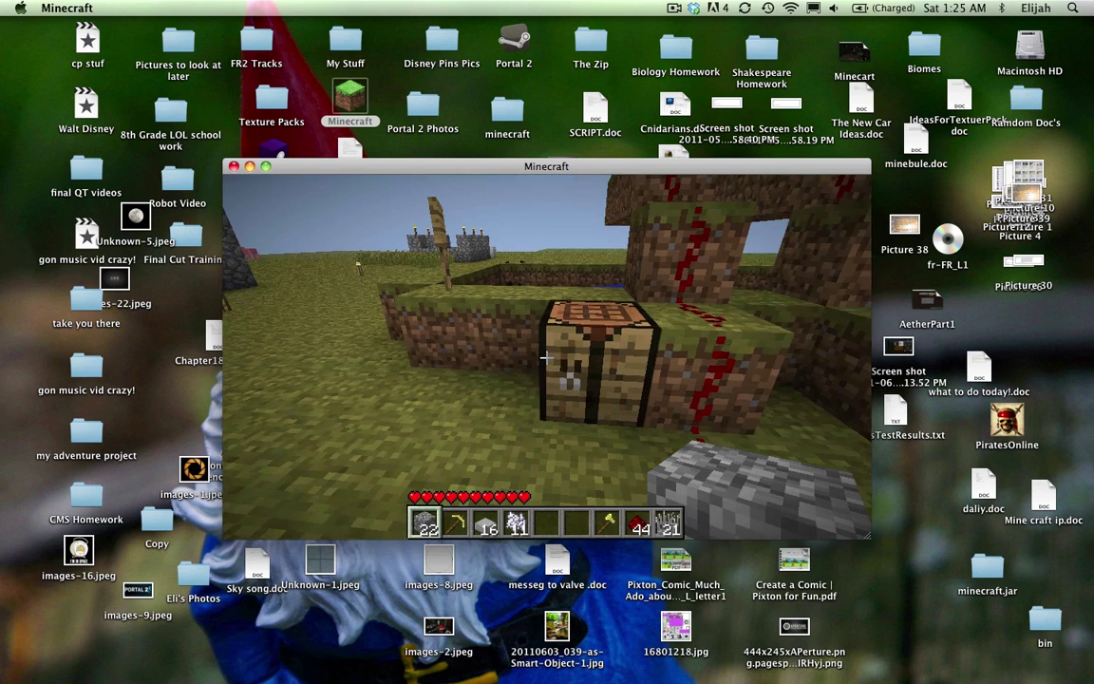
- Test moving stone through the crafting table grid, then save and quit to the title screen
{"action": "right_click", "coordinate": [546, 356]}
{"action": "left_click", "coordinate": [491, 396]}
{"action": "right_click", "coordinate": [469, 295]}
{"action": "left_click", "coordinate": [469, 295]}
{"action": "left_click", "coordinate": [469, 295]}
{"action": "left_click", "coordinate": [463, 370]}
{"action": "key", "text": "Escape"}
{"action": "key", "text": "Escape"}
{"action": "left_click", "coordinate": [551, 439]}
- Close the game, restore Finder, and copy dc.class, PlayerAPI.class and PlayerBase.class from PlayerAPI 1
{"action": "left_click", "coordinate": [233, 167]}
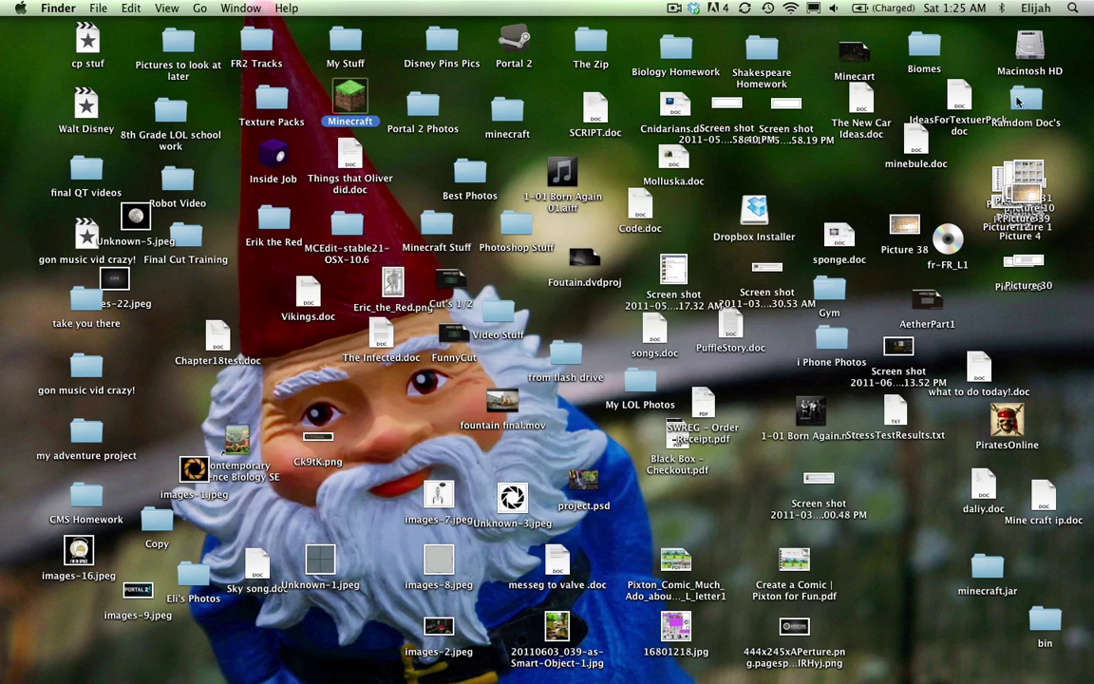
{"action": "mouse_move", "coordinate": [959, 676]}
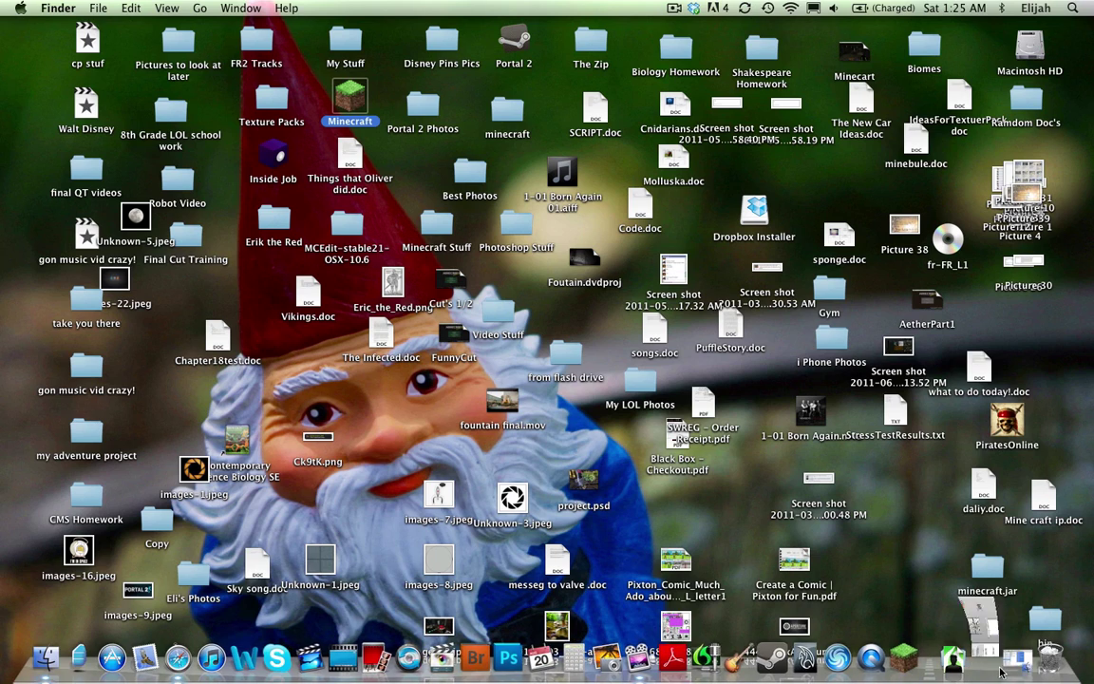
{"action": "left_click", "coordinate": [892, 668]}
{"action": "left_click_drag", "start_coordinate": [664, 207], "coordinate": [696, 111]}
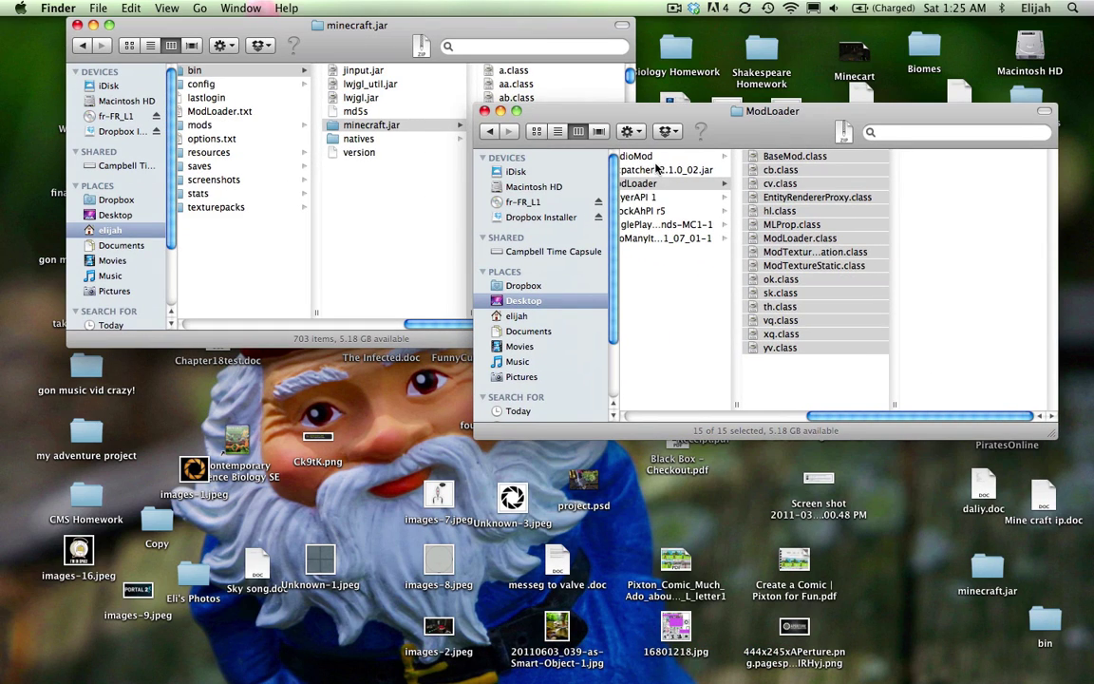
{"action": "left_click", "coordinate": [662, 198]}
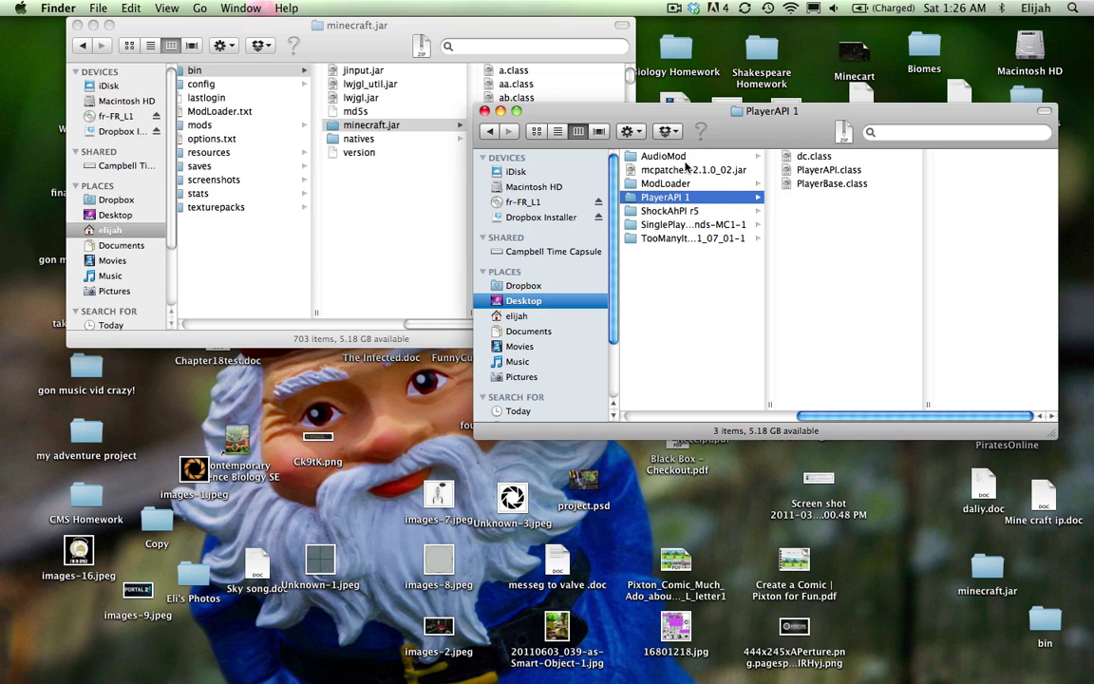
{"action": "left_click", "coordinate": [802, 156]}
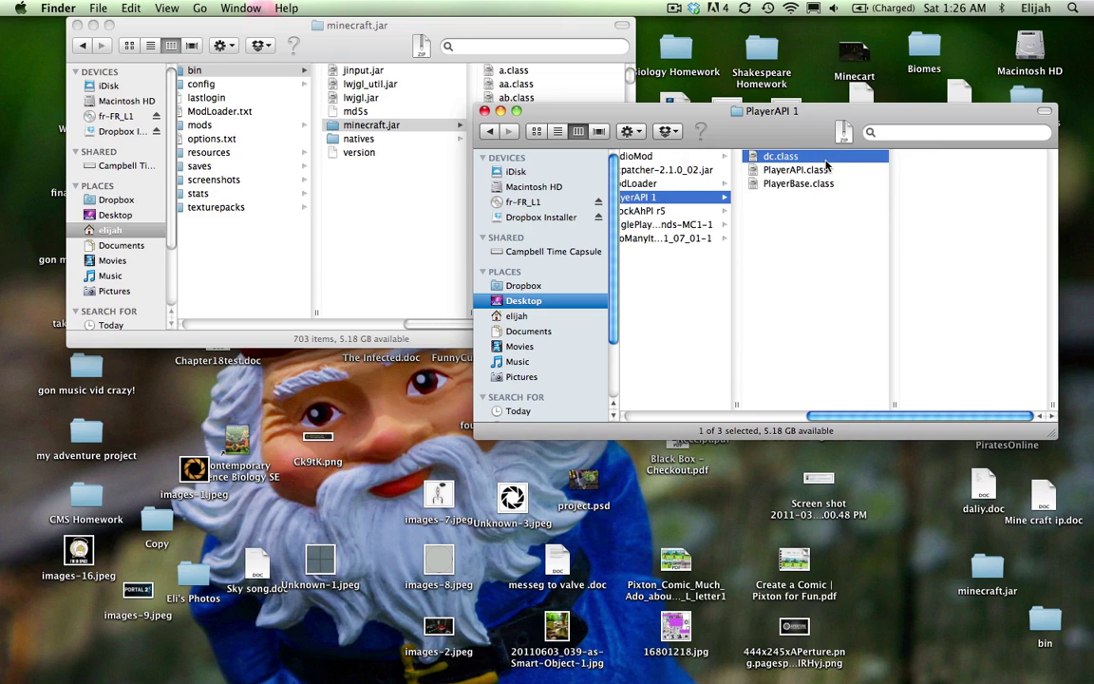
{"action": "left_click", "coordinate": [797, 184], "text": "shift"}
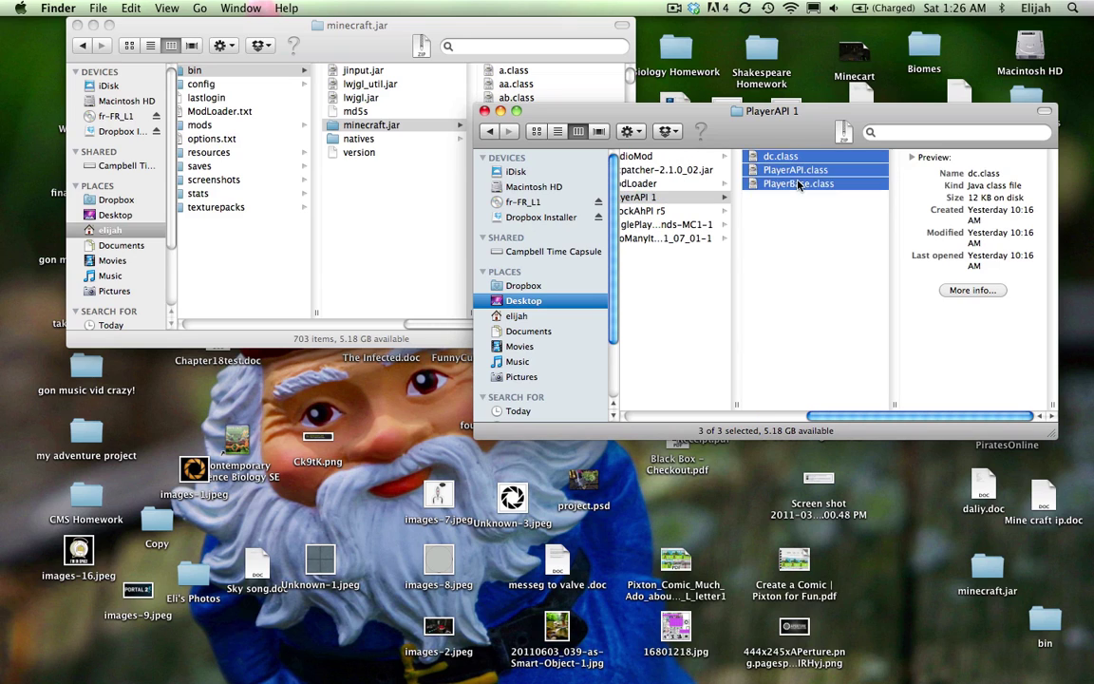
{"action": "right_click", "coordinate": [797, 182]}
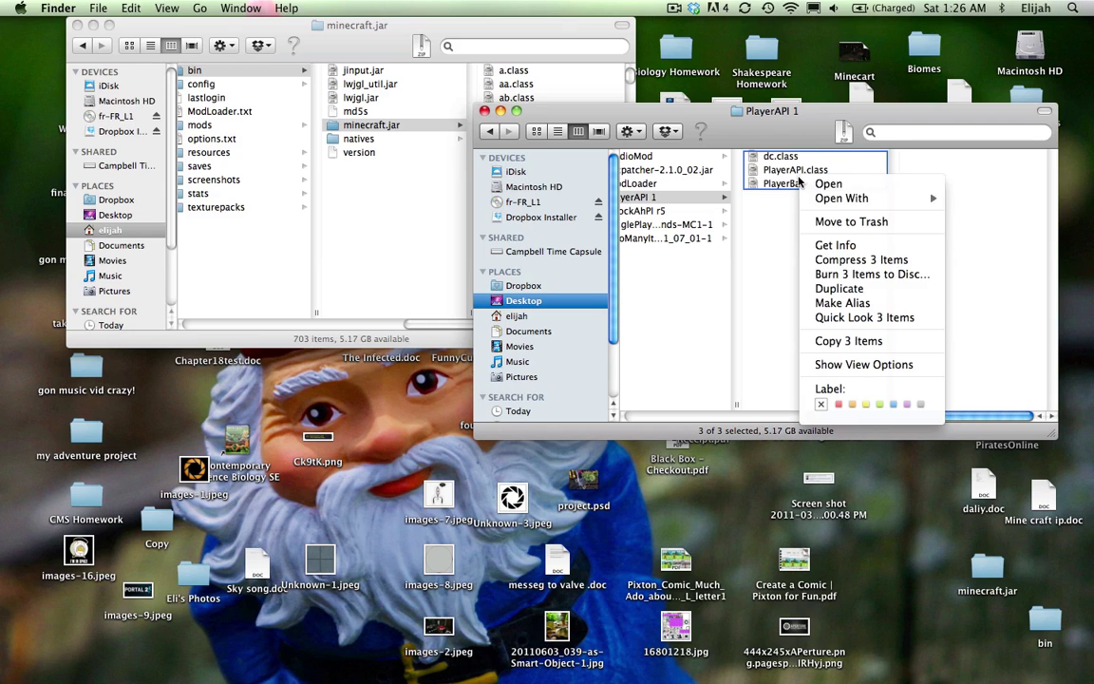
{"action": "left_click", "coordinate": [849, 342]}
- Paste the three files into minecraft.jar, replacing dc.class, and minimize that window
{"action": "left_click", "coordinate": [385, 202]}
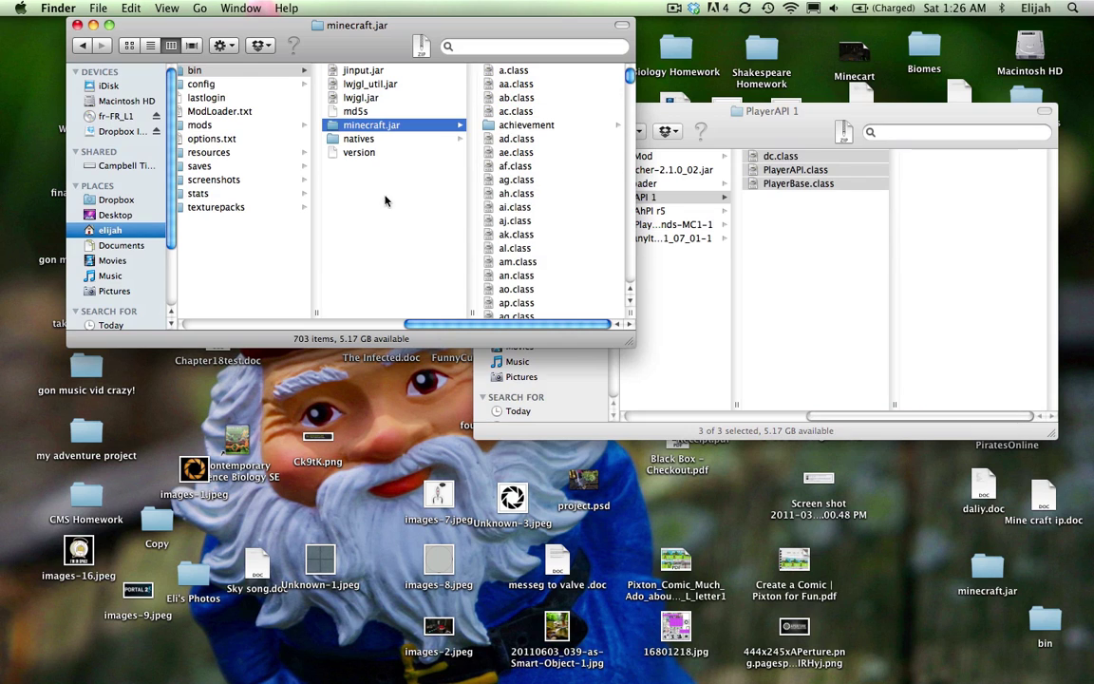
{"action": "right_click", "coordinate": [389, 124]}
{"action": "left_click", "coordinate": [459, 269]}
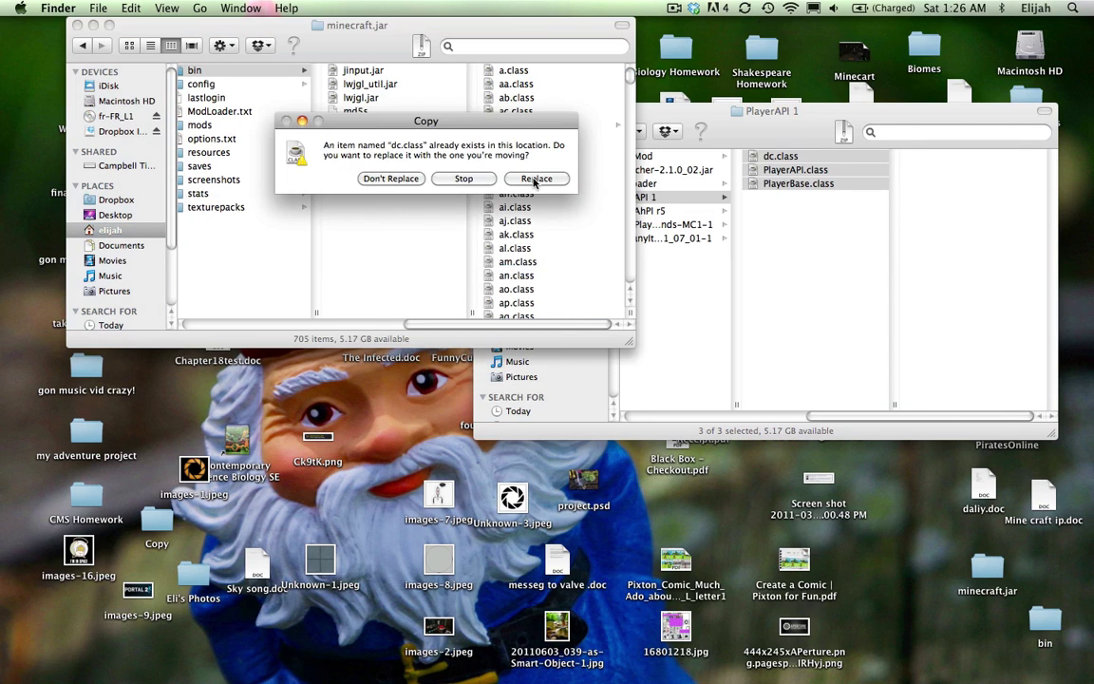
{"action": "left_click", "coordinate": [534, 178]}
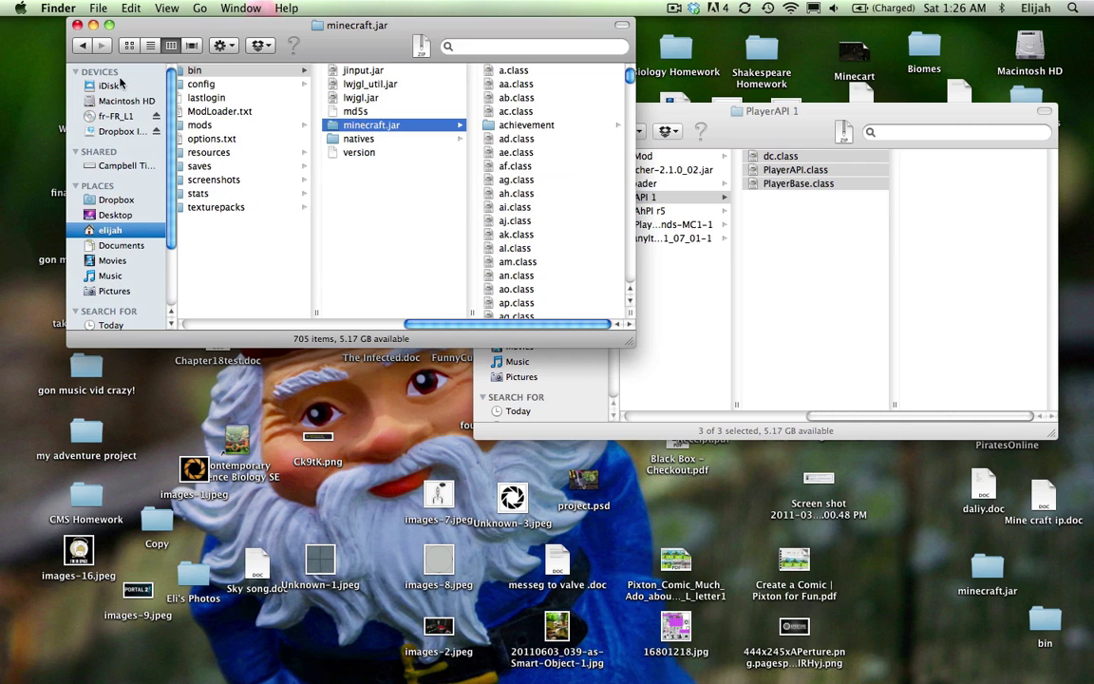
{"action": "left_click", "coordinate": [93, 24]}
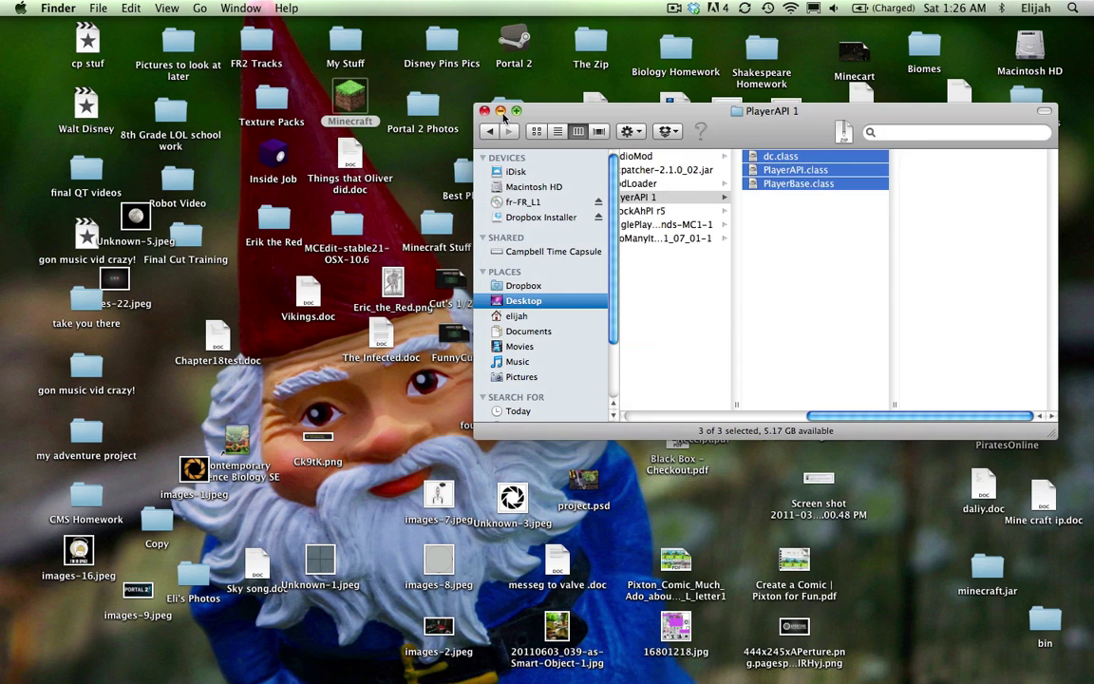
- Launch Minecraft, log in, play LowGrass, save and quit, close the game, and restore the Finder windows
{"action": "left_click", "coordinate": [501, 111]}
{"action": "double_click", "coordinate": [342, 95]}
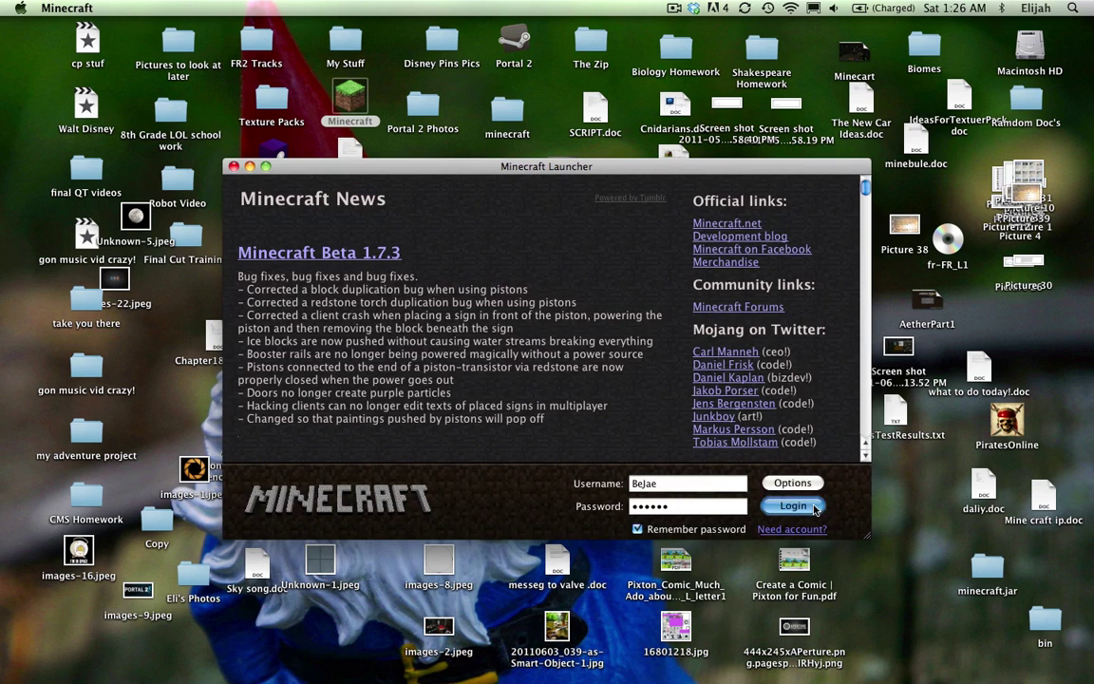
{"action": "left_click", "coordinate": [756, 503]}
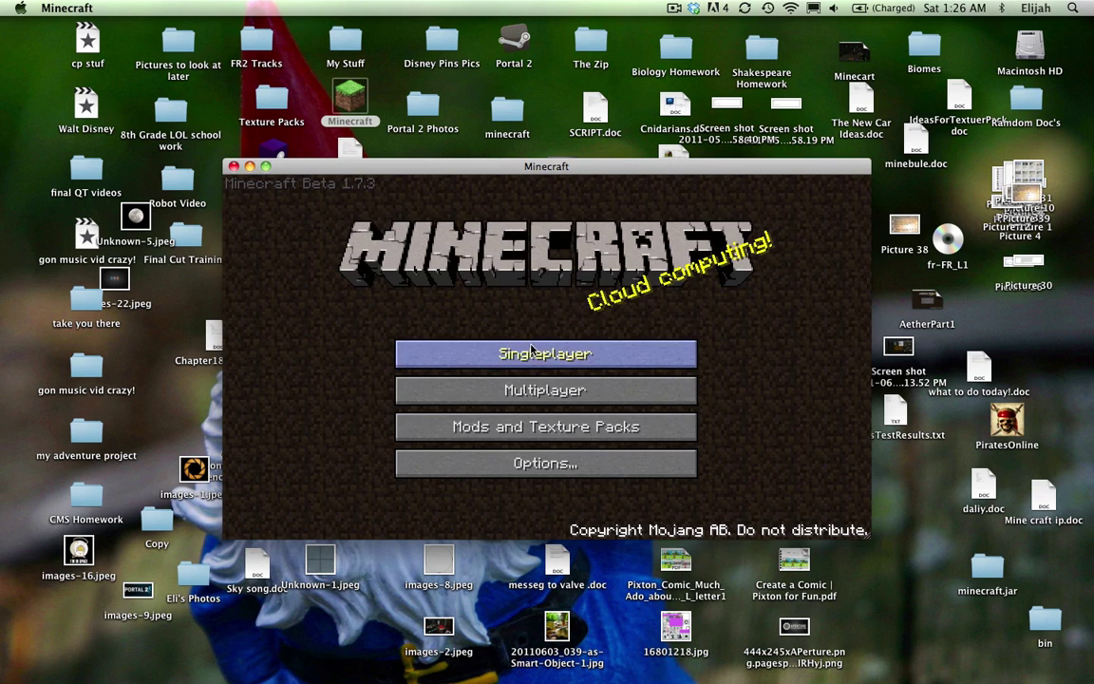
{"action": "left_click", "coordinate": [551, 354]}
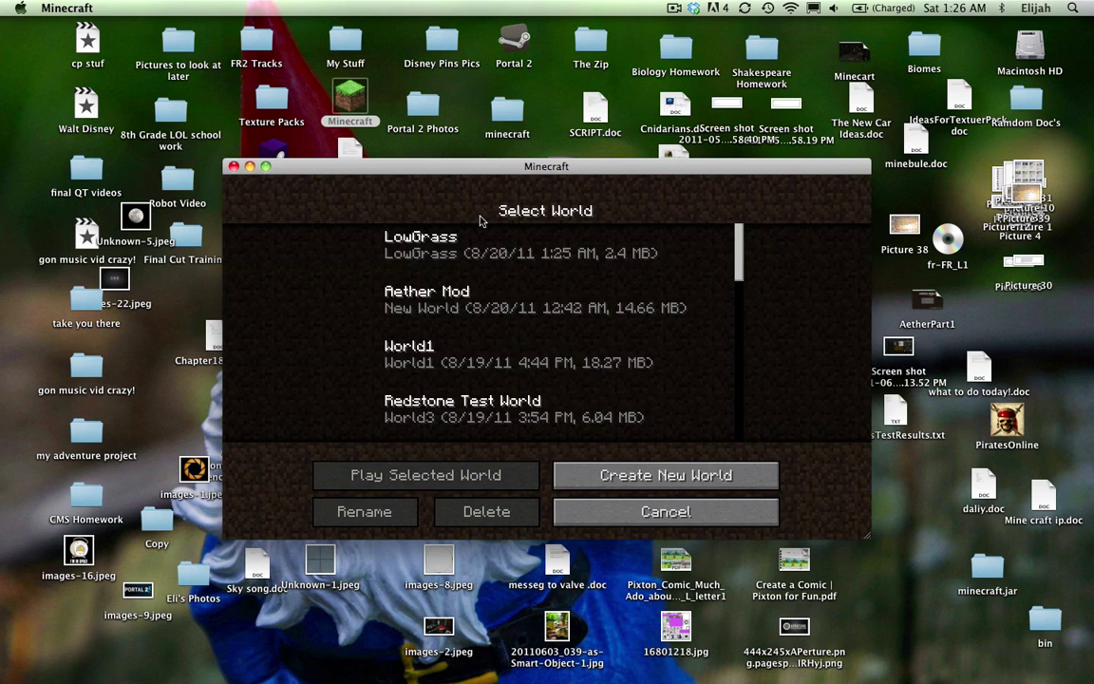
{"action": "left_click", "coordinate": [423, 242]}
{"action": "left_click", "coordinate": [442, 465]}
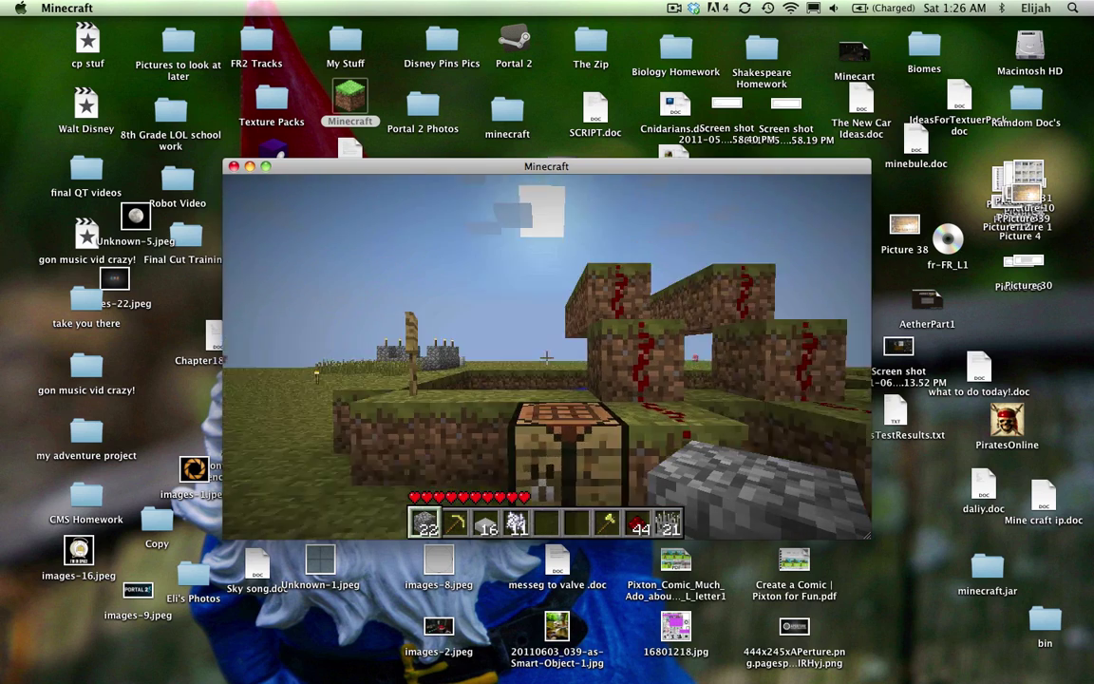
{"action": "key", "text": "Escape"}
{"action": "left_click", "coordinate": [579, 445]}
{"action": "left_click", "coordinate": [234, 166]}
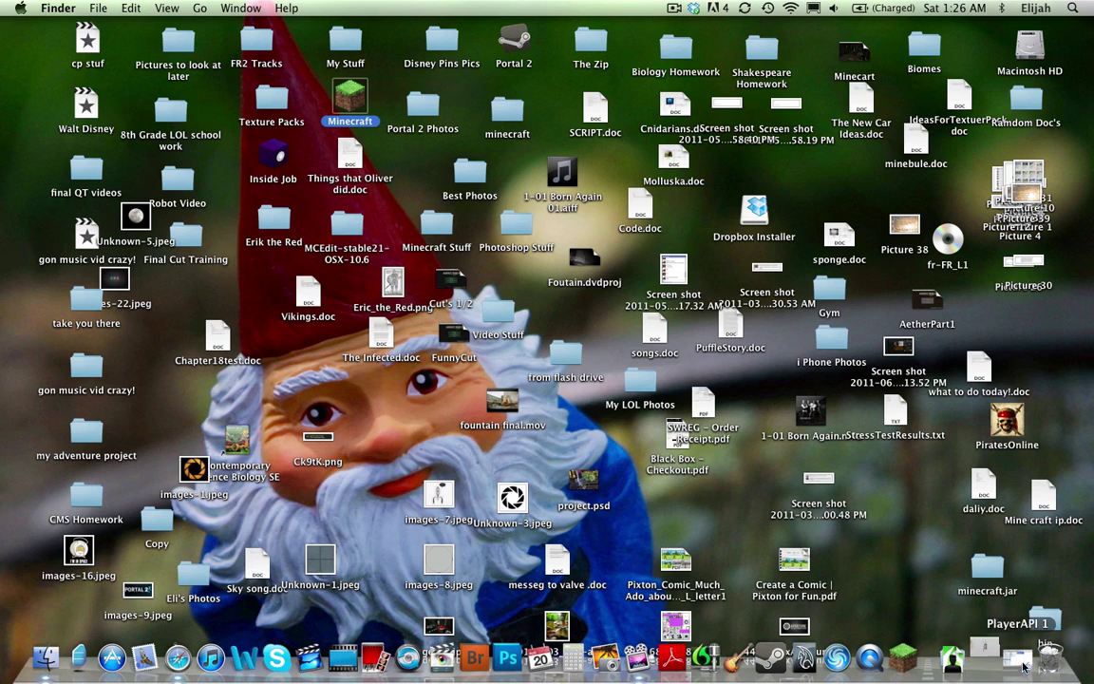
{"action": "left_click", "coordinate": [902, 659]}
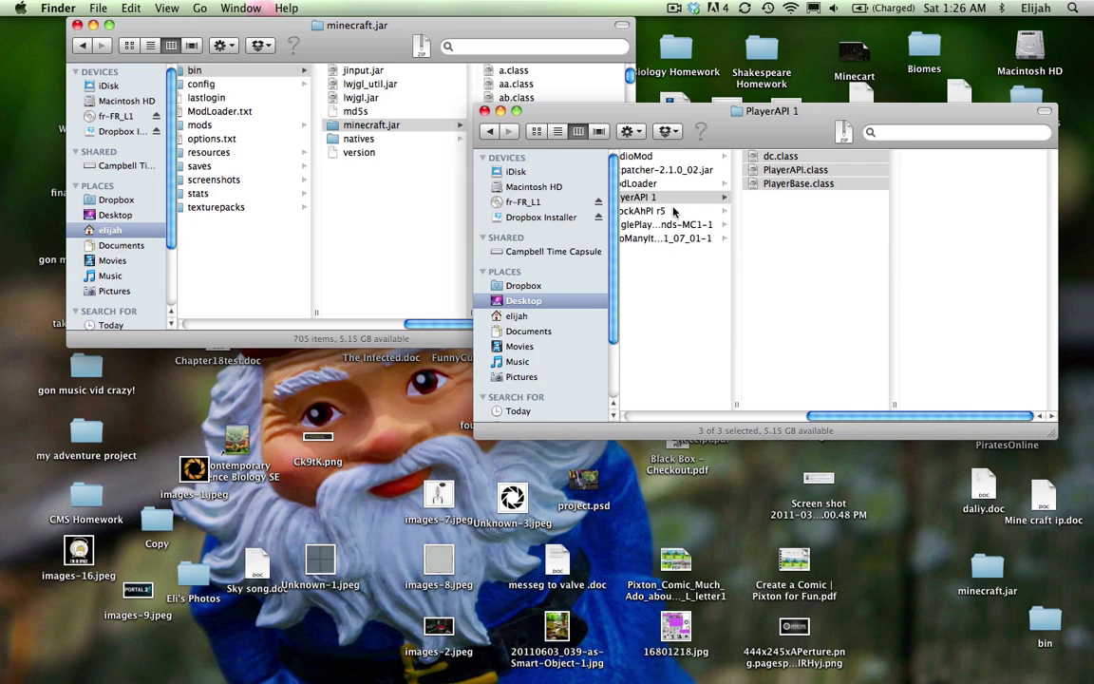
- Select and copy all 32 class files from the ShockAhPI r5 bin folder
{"action": "left_click", "coordinate": [745, 186]}
{"action": "key", "text": "Left"}
{"action": "key", "text": "Down"}
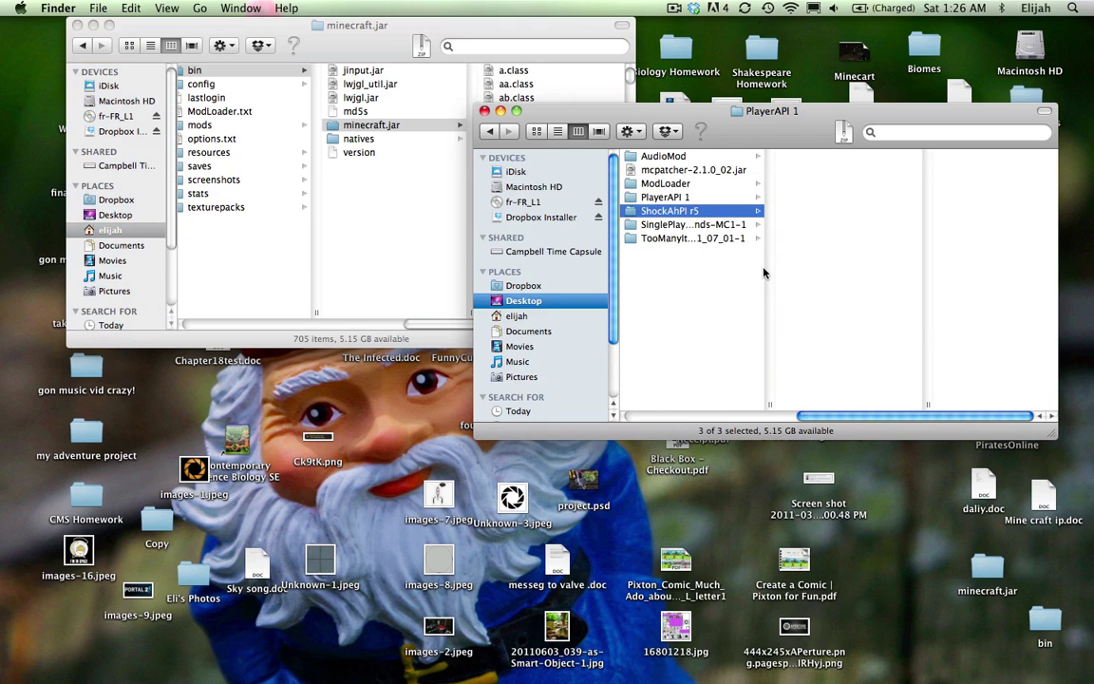
{"action": "left_click", "coordinate": [820, 159]}
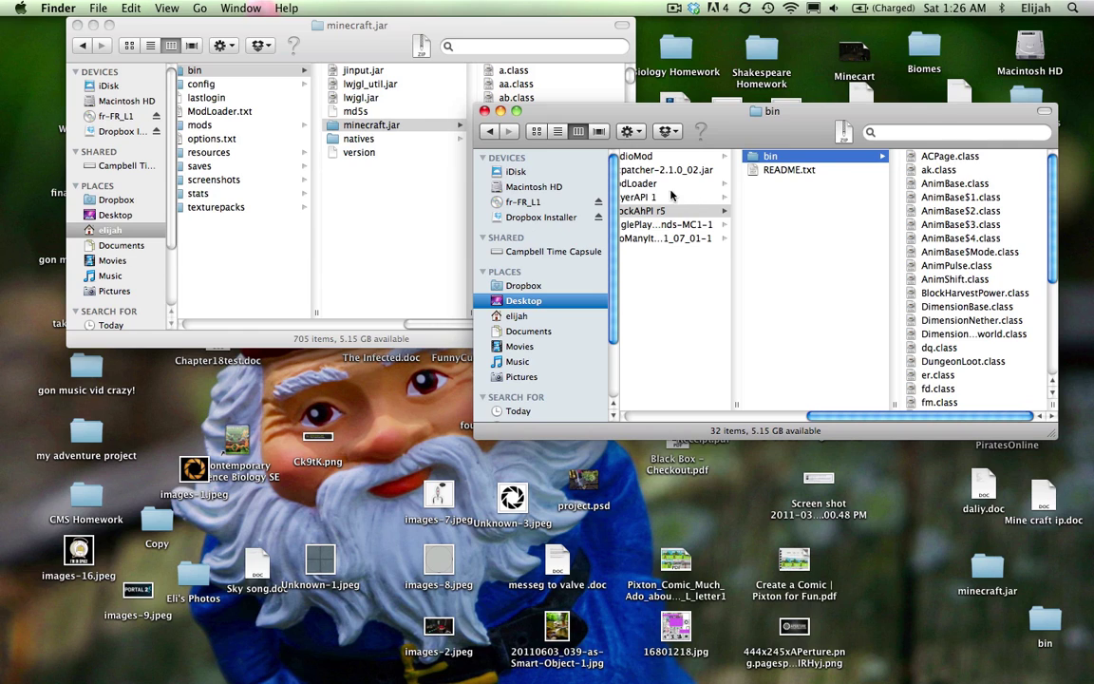
{"action": "left_click", "coordinate": [948, 157]}
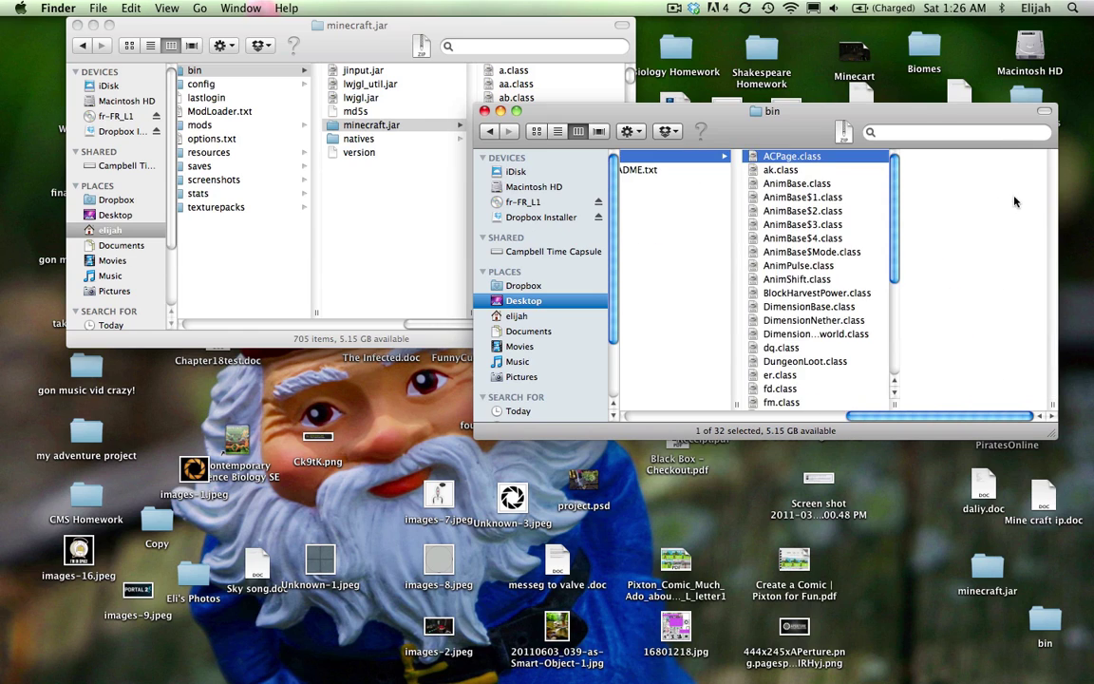
{"action": "scroll", "coordinate": [783, 349], "scroll_direction": "down", "scroll_amount": 5}
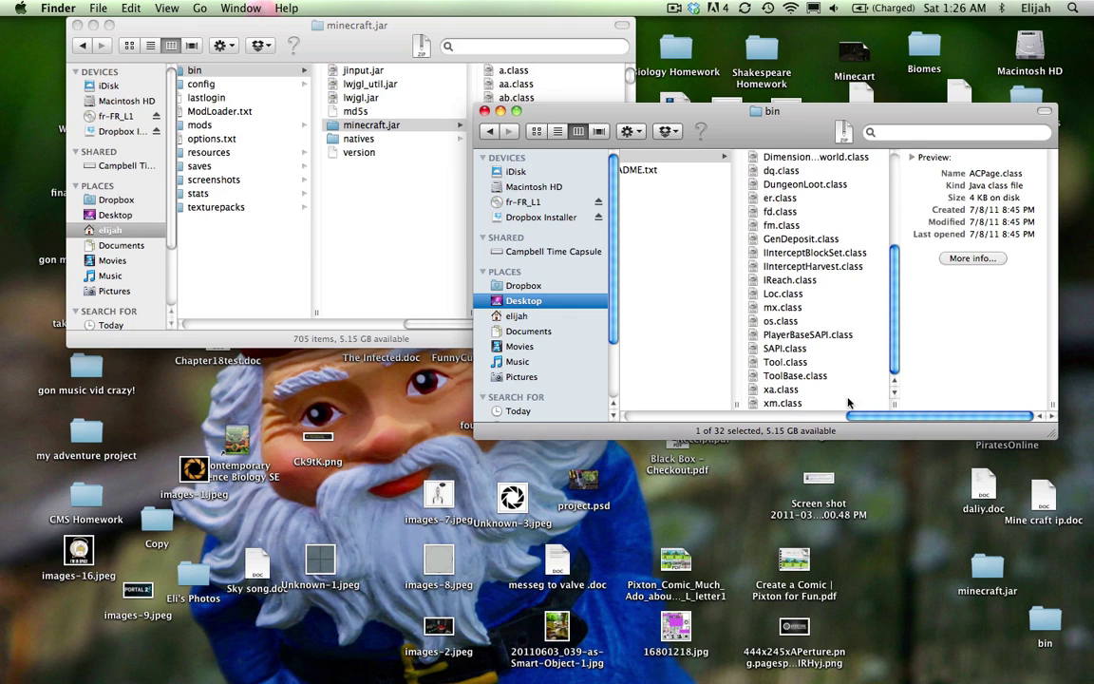
{"action": "key", "text": "super+a"}
{"action": "right_click", "coordinate": [893, 418]}
{"action": "left_click", "coordinate": [938, 527]}
- Paste them into minecraft.jar, replacing dq.class and other conflicts, then minimize both Finder windows
{"action": "left_click", "coordinate": [418, 132]}
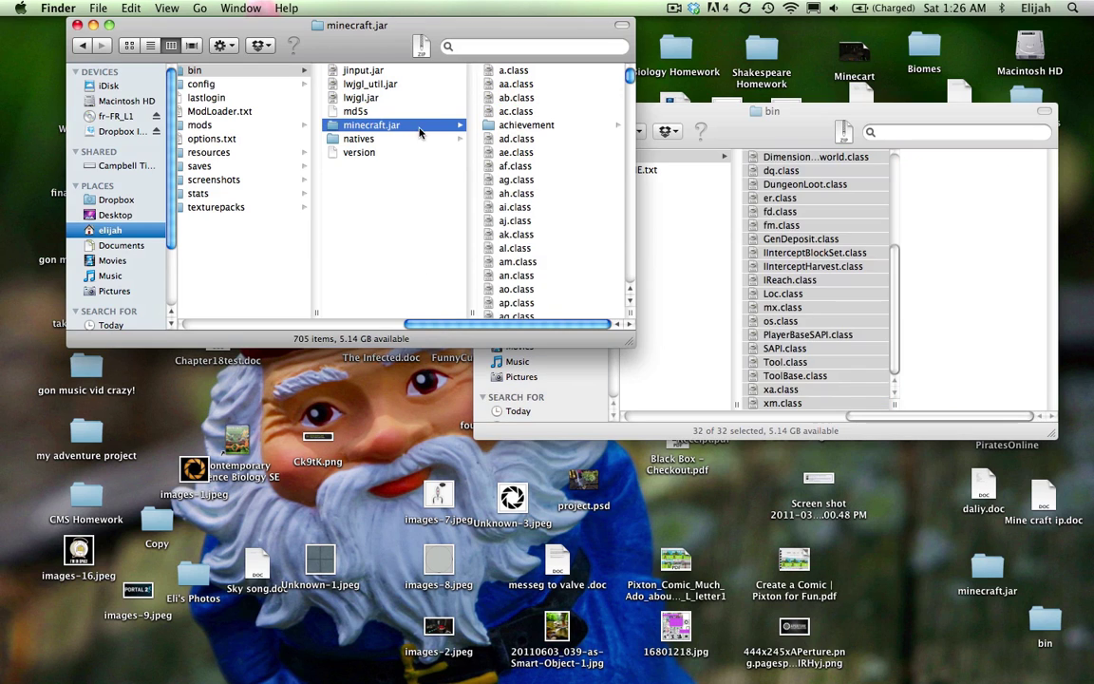
{"action": "right_click", "coordinate": [418, 123]}
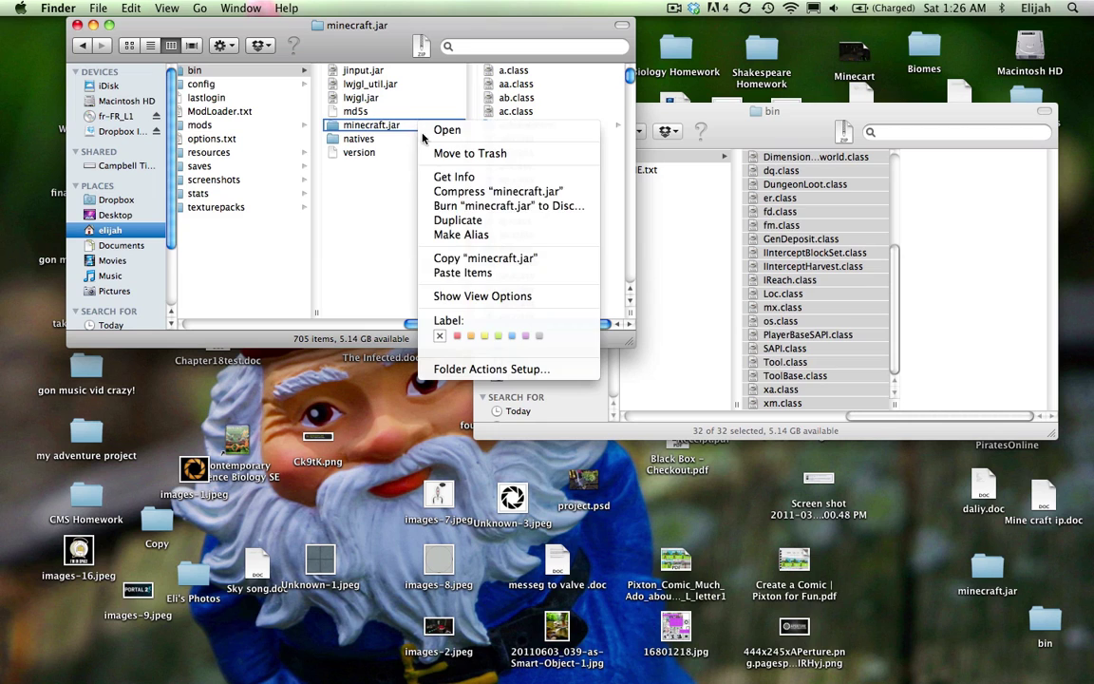
{"action": "left_click", "coordinate": [462, 248]}
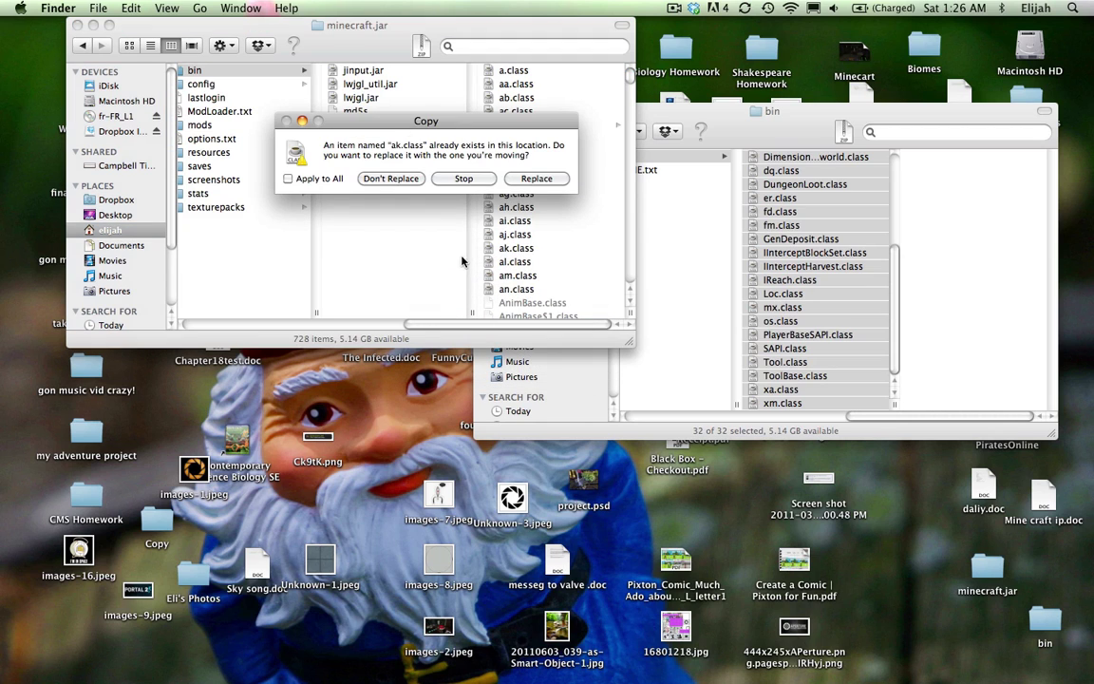
{"action": "left_click", "coordinate": [537, 179]}
{"action": "left_click", "coordinate": [537, 178]}
{"action": "left_click", "coordinate": [538, 178]}
{"action": "left_click", "coordinate": [537, 179]}
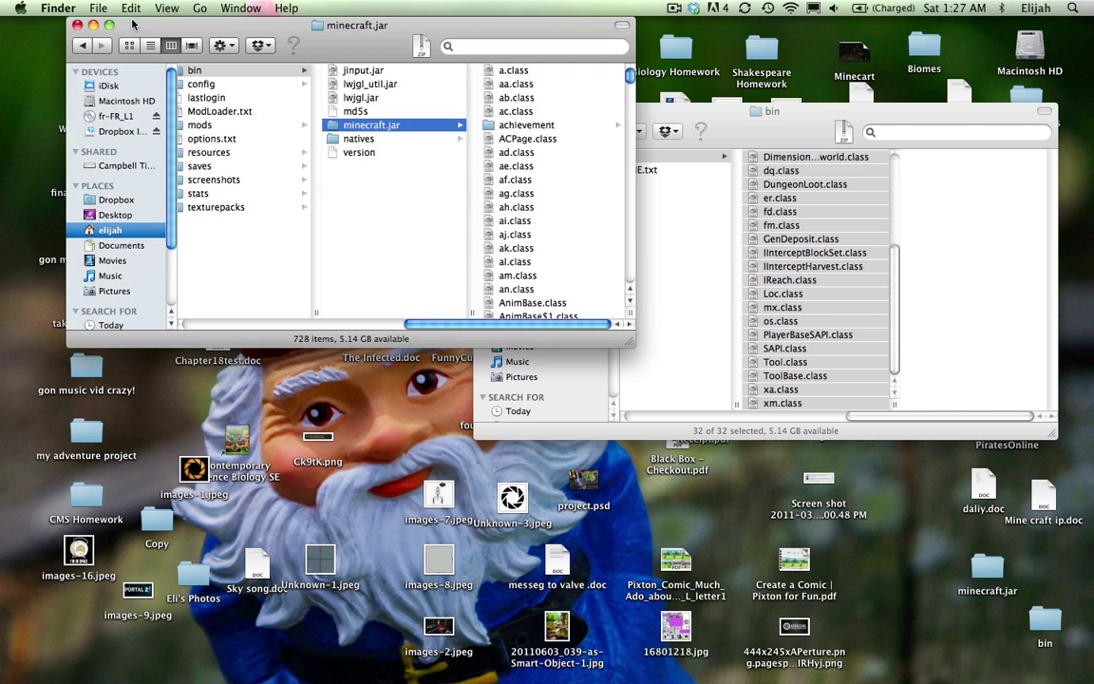
{"action": "left_click", "coordinate": [95, 25]}
{"action": "key", "text": "cmd+m"}
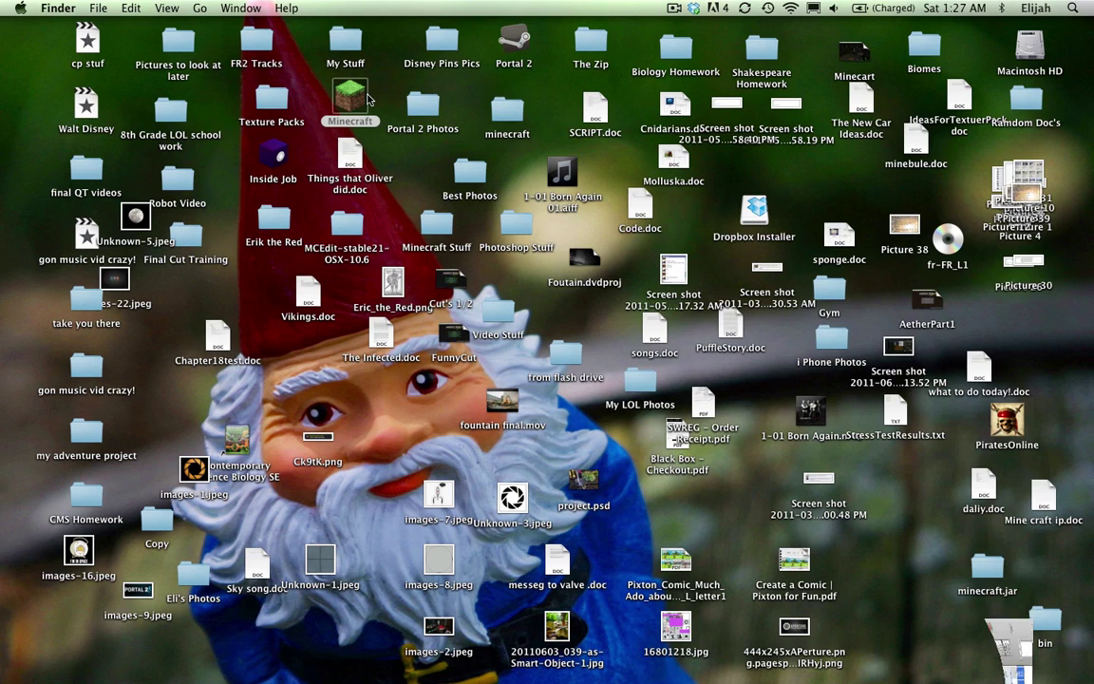
- Launch Minecraft, log in, play LowGrass, save and quit the game, and reopen the bin window
{"action": "left_click", "coordinate": [365, 100]}
{"action": "double_click", "coordinate": [365, 100]}
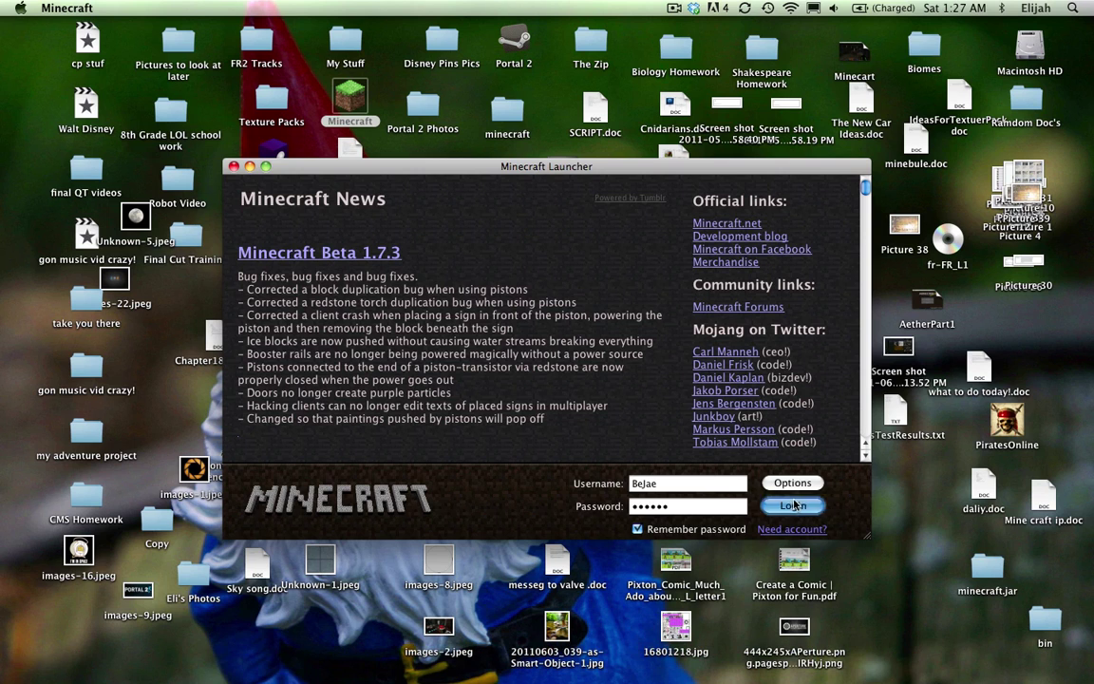
{"action": "left_click", "coordinate": [794, 505]}
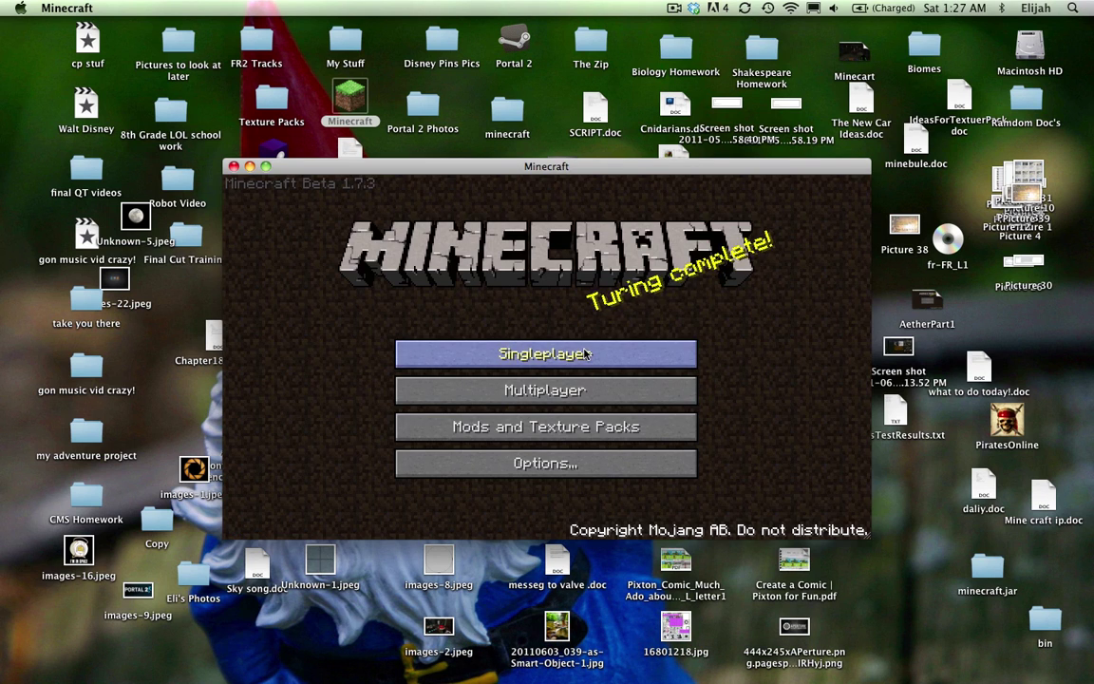
{"action": "left_click", "coordinate": [542, 354]}
{"action": "left_click", "coordinate": [490, 259]}
{"action": "left_click", "coordinate": [444, 475]}
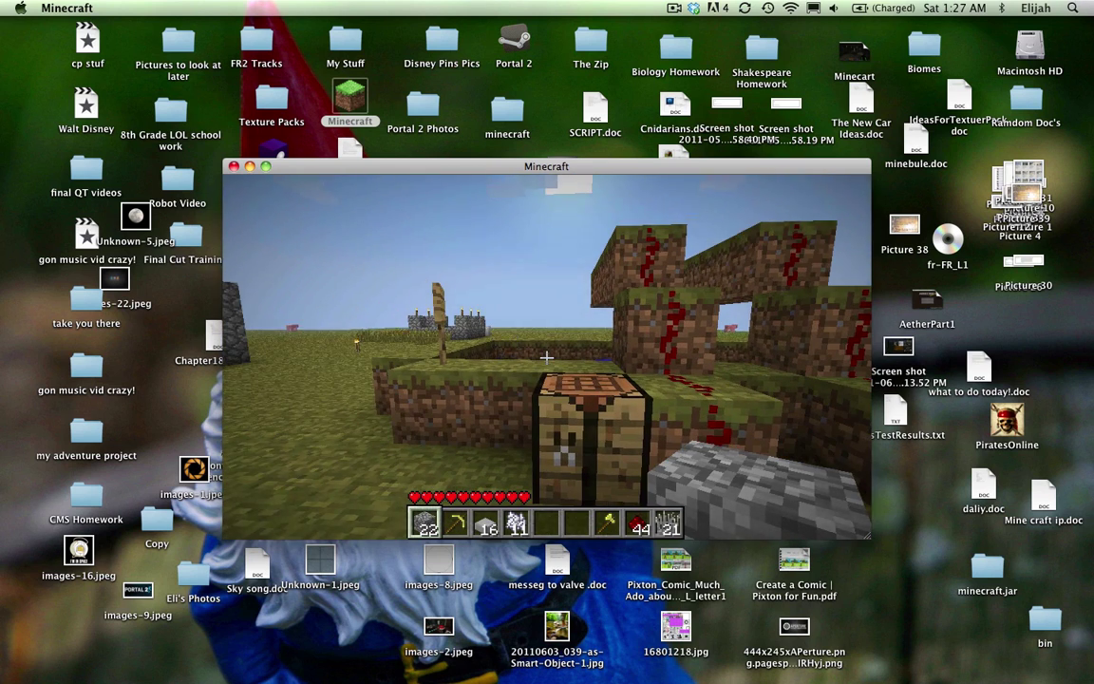
{"action": "key", "text": "Escape"}
{"action": "left_click", "coordinate": [517, 434]}
{"action": "left_click", "coordinate": [512, 427]}
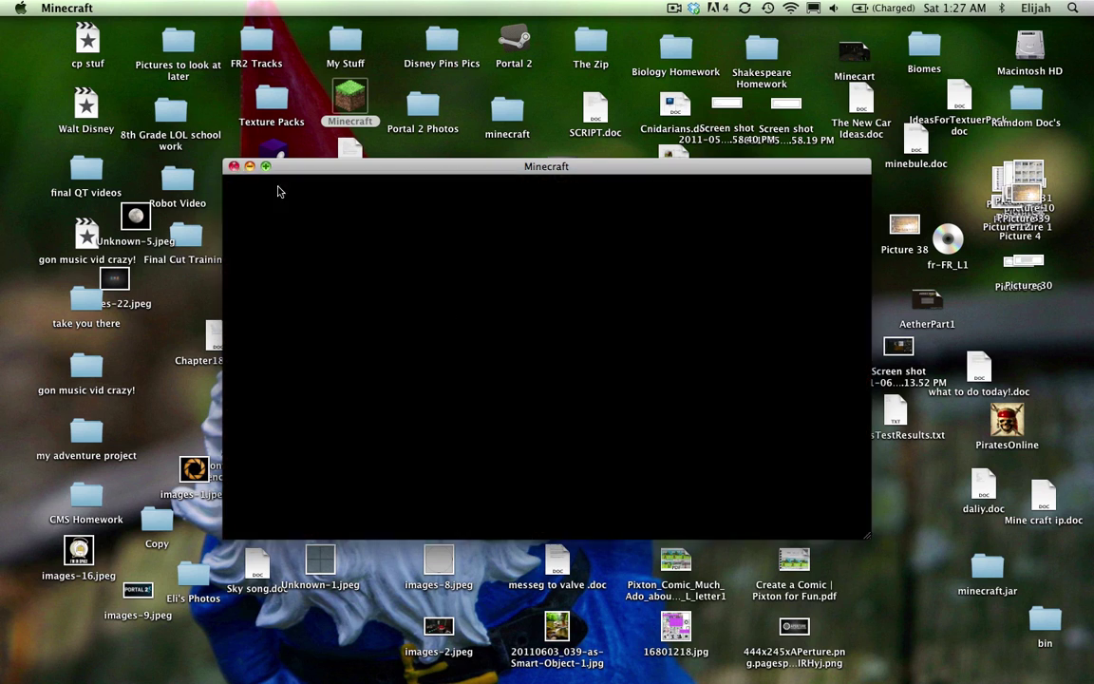
{"action": "mouse_move", "coordinate": [949, 665]}
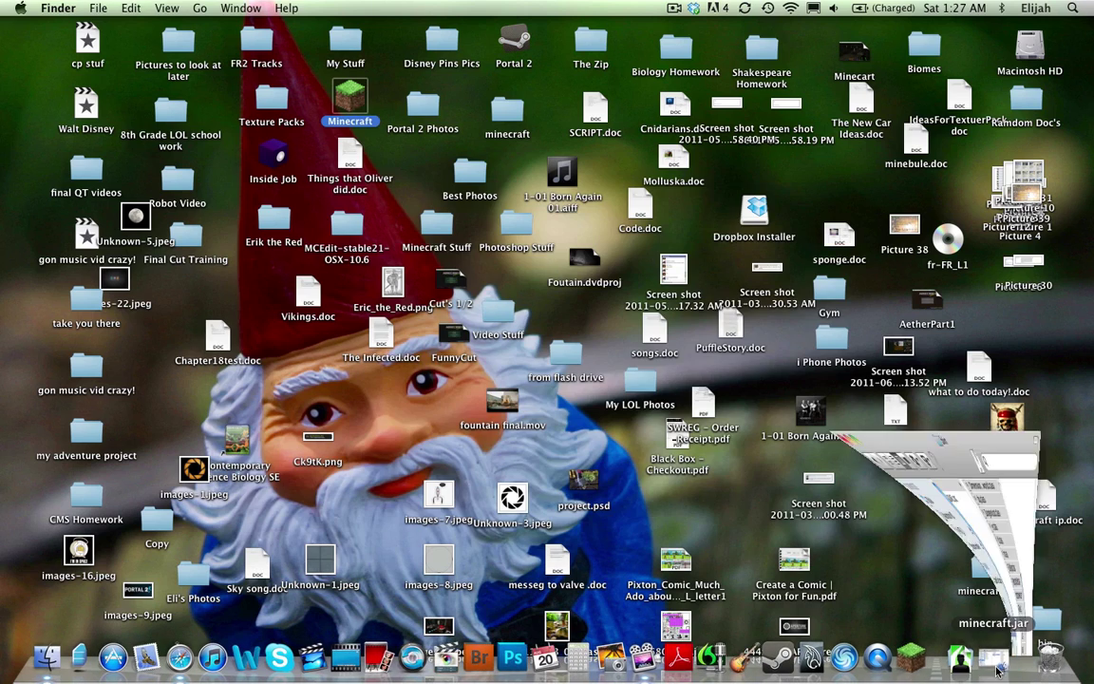
{"action": "left_click", "coordinate": [1018, 658]}
- Restore the Finder windows and copy yo.class from the AudioMod folder
{"action": "left_click", "coordinate": [1023, 663]}
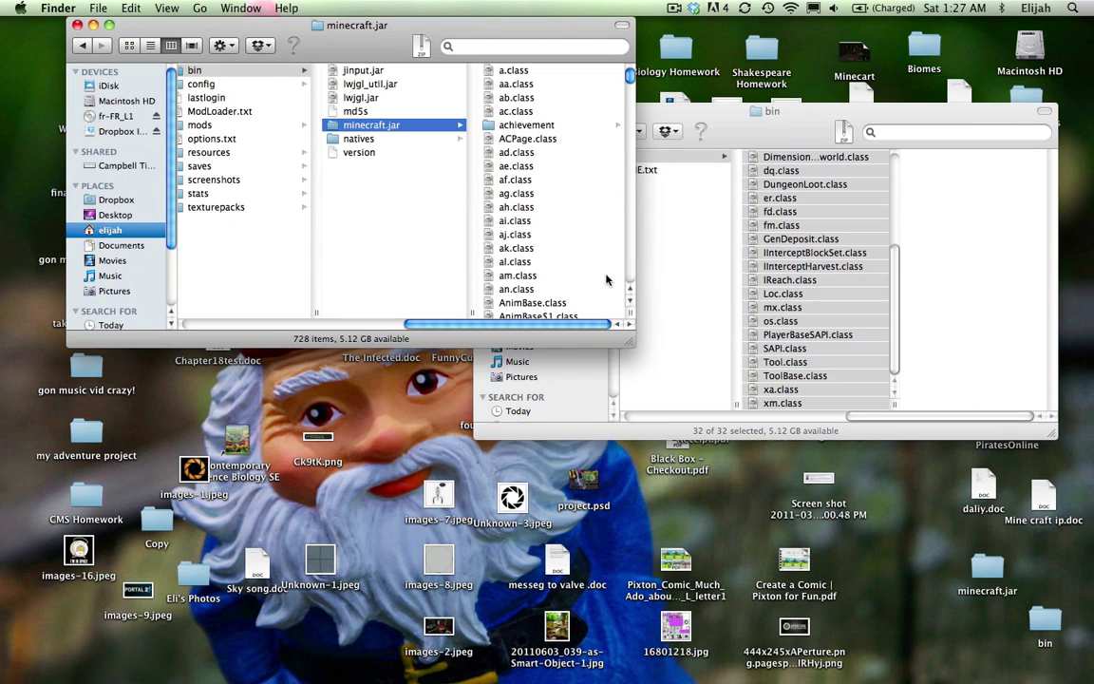
{"action": "left_click", "coordinate": [367, 72]}
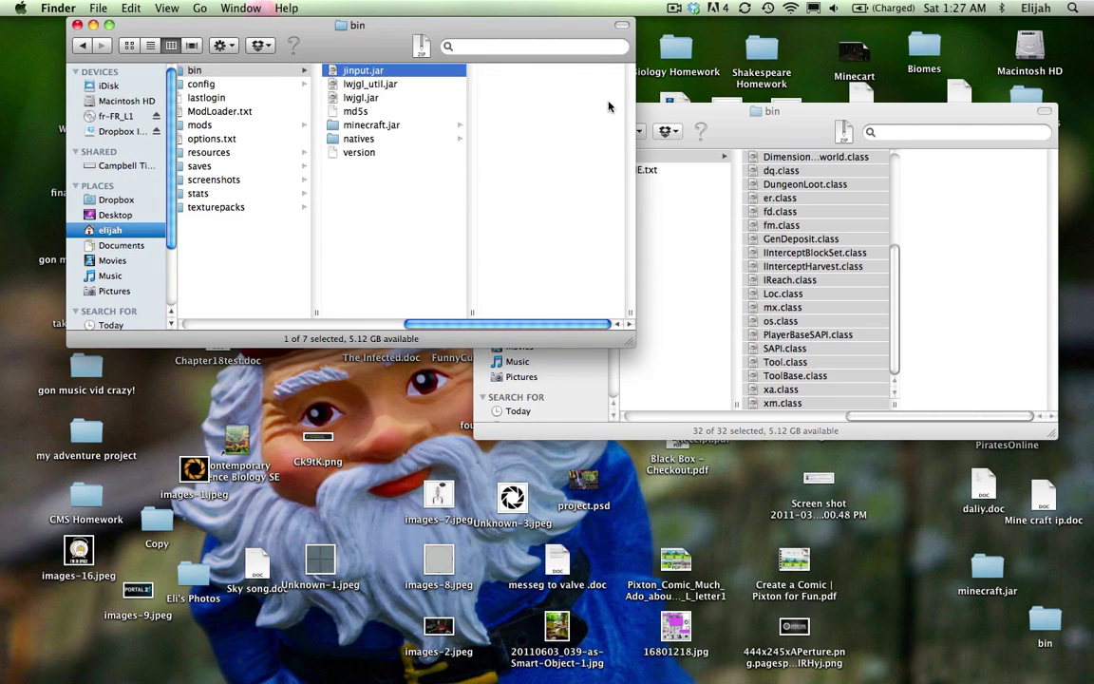
{"action": "left_click", "coordinate": [391, 129]}
{"action": "left_click", "coordinate": [658, 232]}
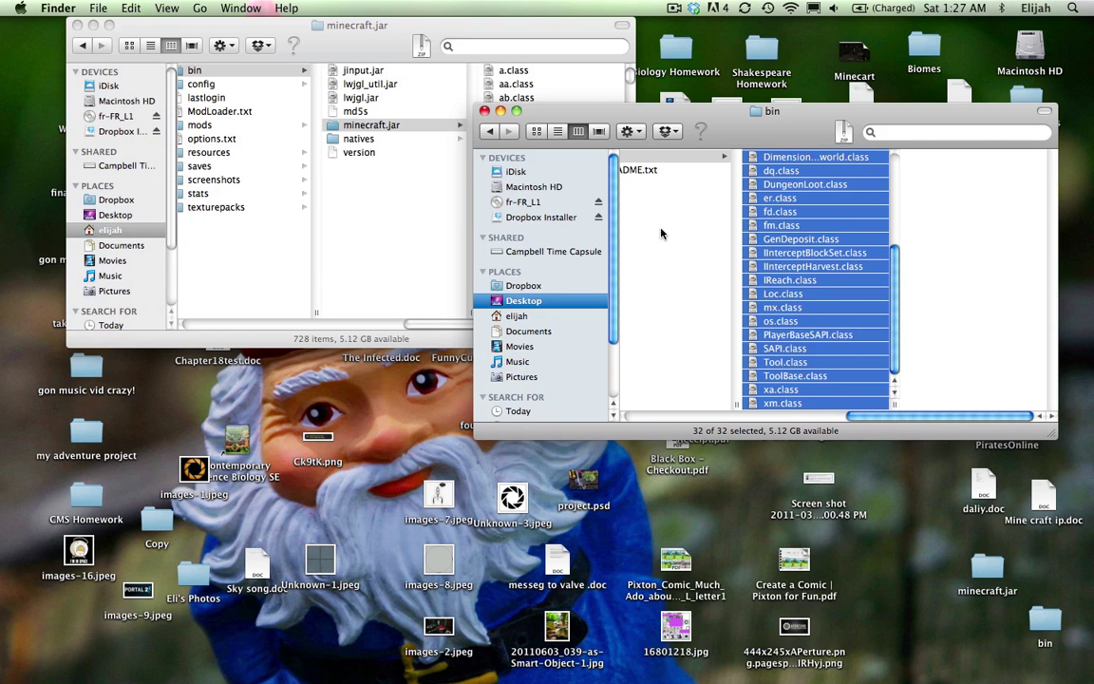
{"action": "scroll", "coordinate": [660, 231], "scroll_direction": "left", "scroll_amount": 5}
{"action": "left_click", "coordinate": [772, 159]}
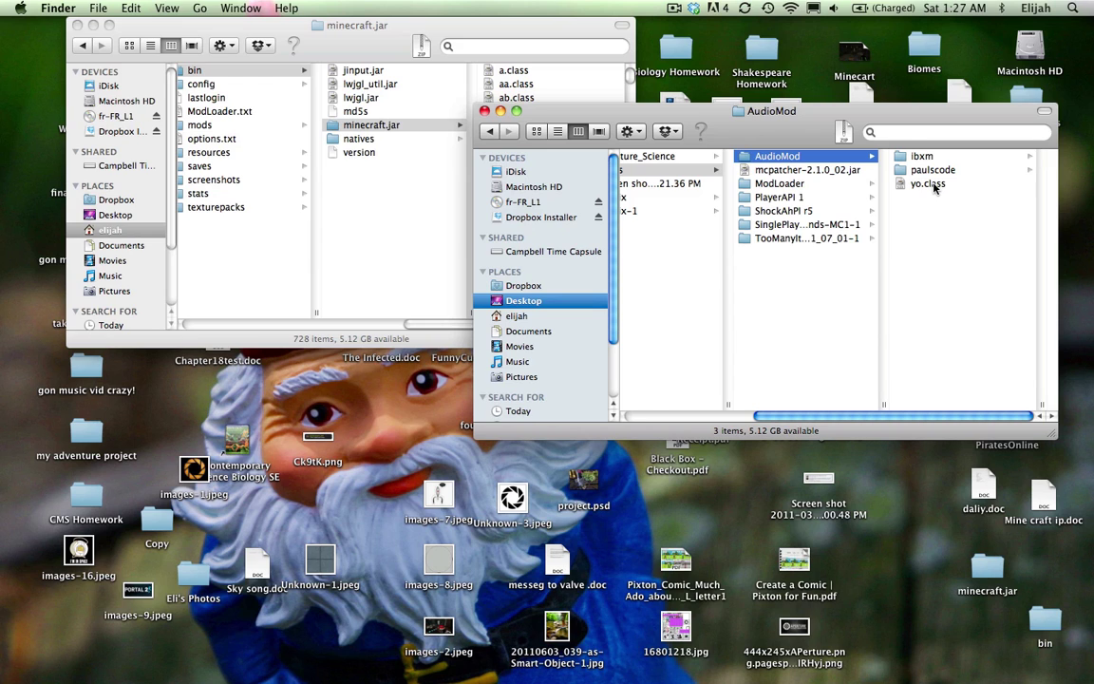
{"action": "left_click", "coordinate": [934, 187]}
{"action": "right_click", "coordinate": [805, 184]}
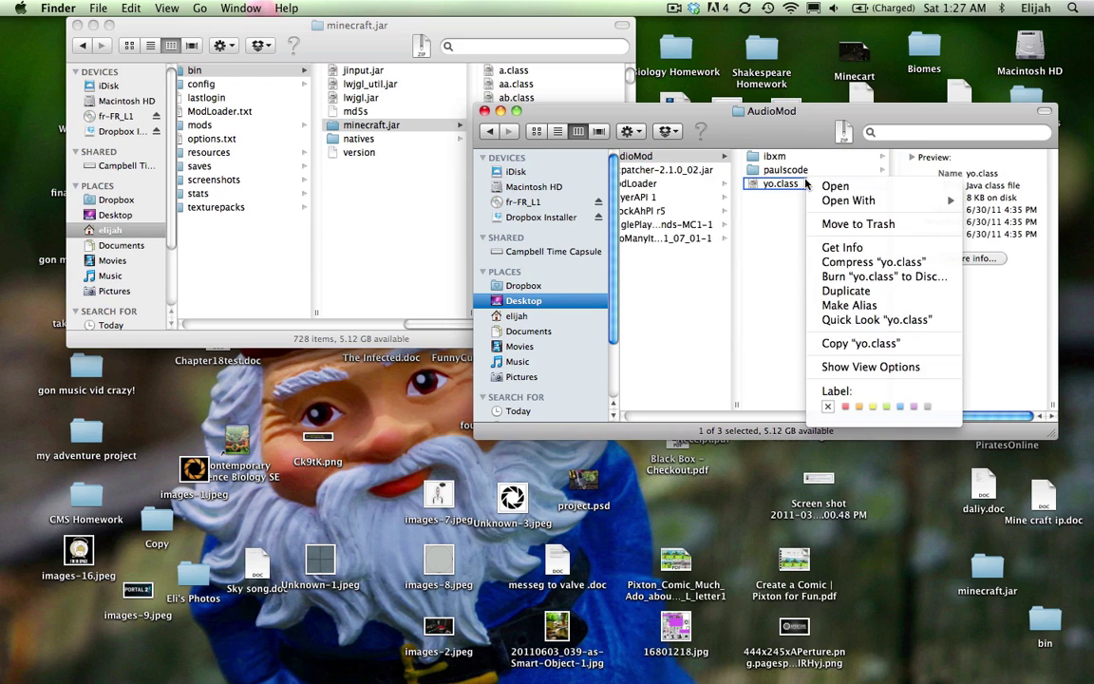
{"action": "left_click", "coordinate": [841, 345]}
- Paste yo.class into minecraft.jar, replacing the existing yo.class
{"action": "left_click", "coordinate": [395, 120]}
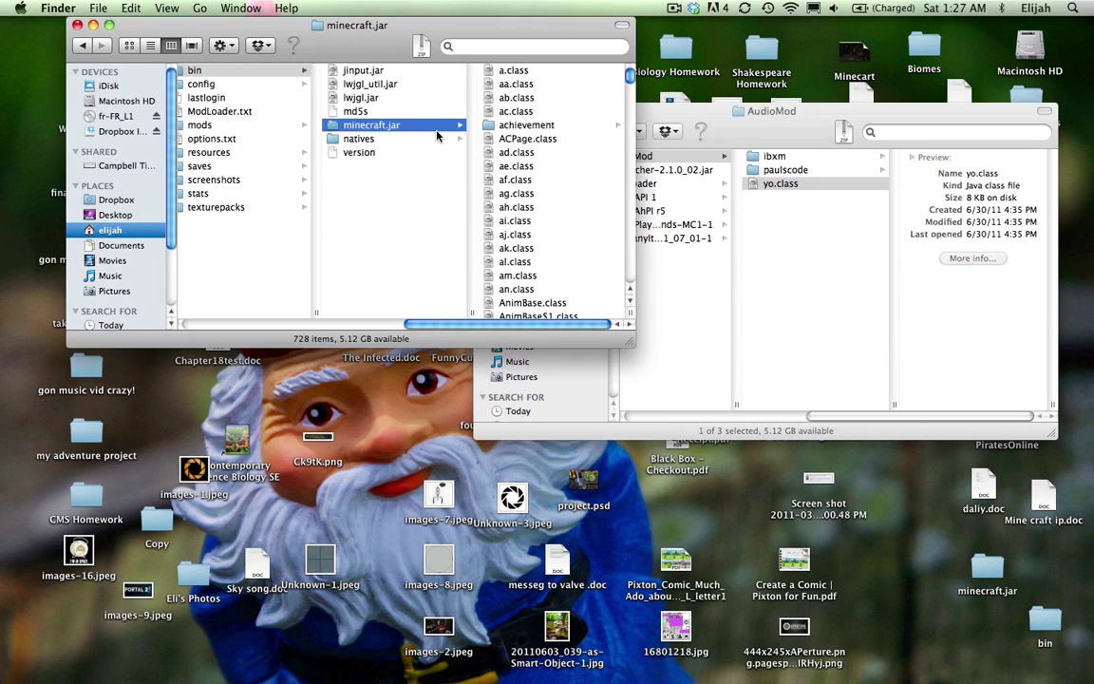
{"action": "right_click", "coordinate": [440, 137]}
{"action": "left_click", "coordinate": [386, 133]}
{"action": "right_click", "coordinate": [388, 130]}
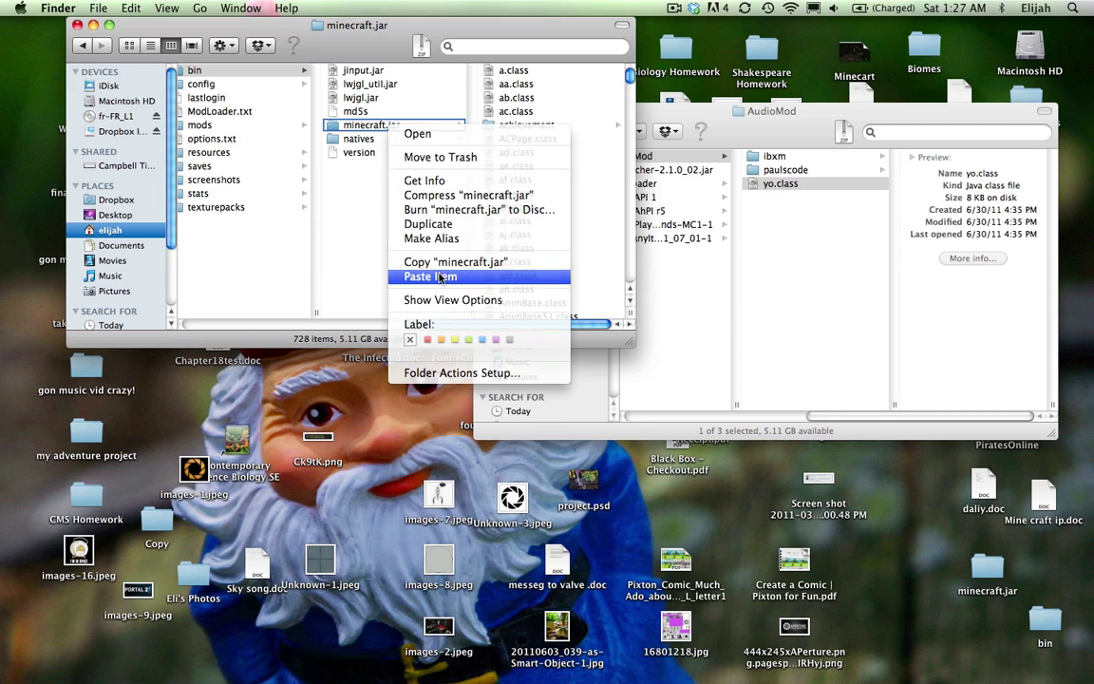
{"action": "left_click", "coordinate": [439, 277]}
{"action": "left_click", "coordinate": [536, 188]}
- Copy AudioMod's ibxm folder and paste it into minecraft.jar
{"action": "left_click", "coordinate": [706, 219]}
{"action": "left_click", "coordinate": [771, 155]}
{"action": "right_click", "coordinate": [779, 160]}
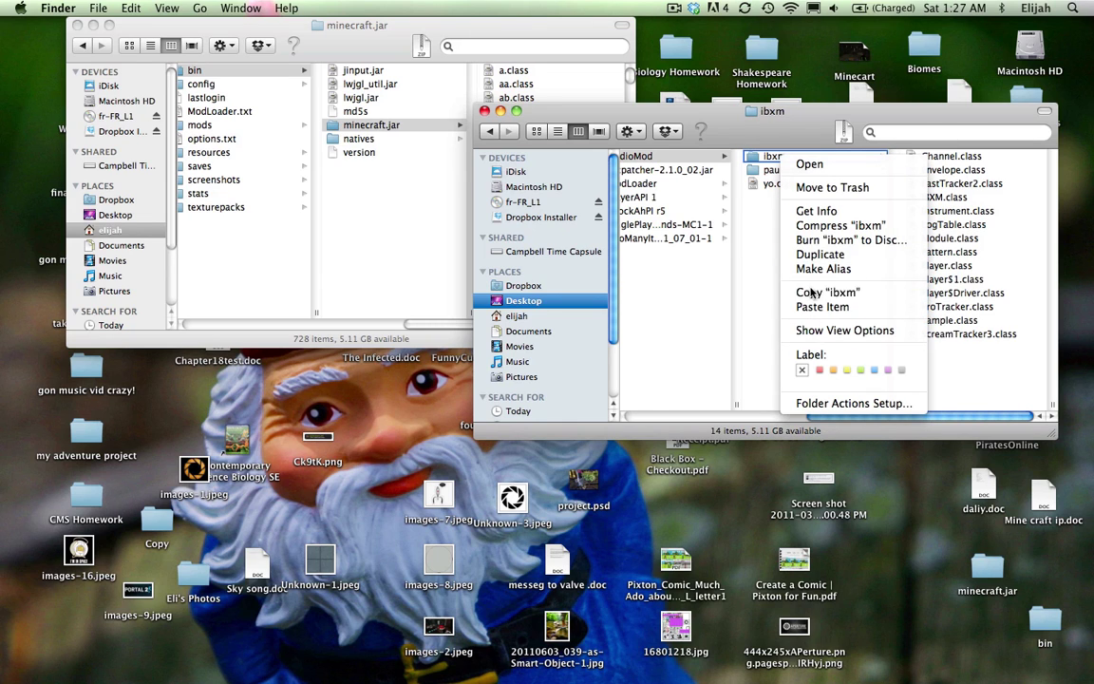
{"action": "left_click", "coordinate": [816, 292]}
{"action": "left_click", "coordinate": [364, 197]}
{"action": "right_click", "coordinate": [378, 128]}
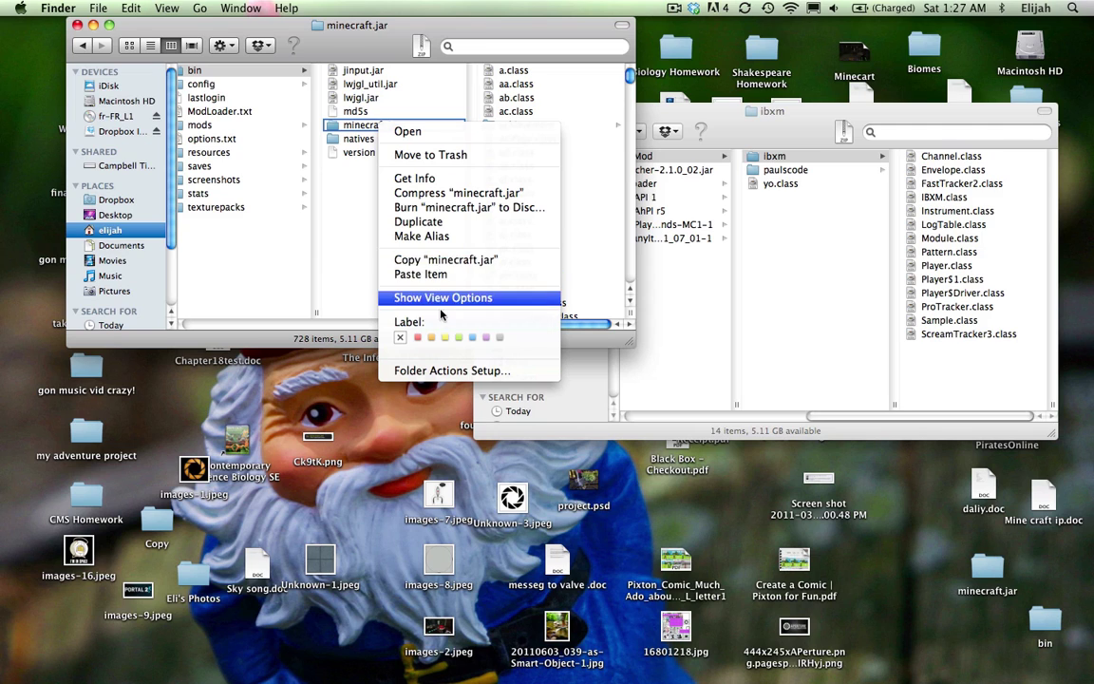
{"action": "left_click", "coordinate": [422, 276]}
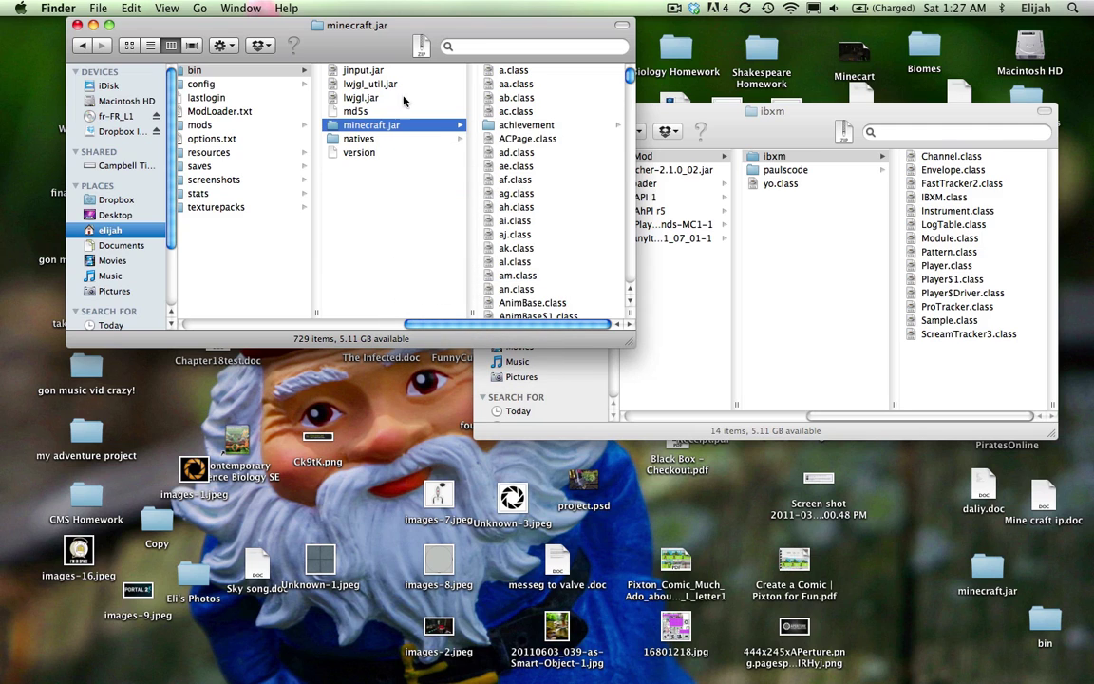
- Open AudioMod's paulscode > sound > codecs folder, which holds CodecIBXM.class
{"action": "left_click", "coordinate": [783, 299]}
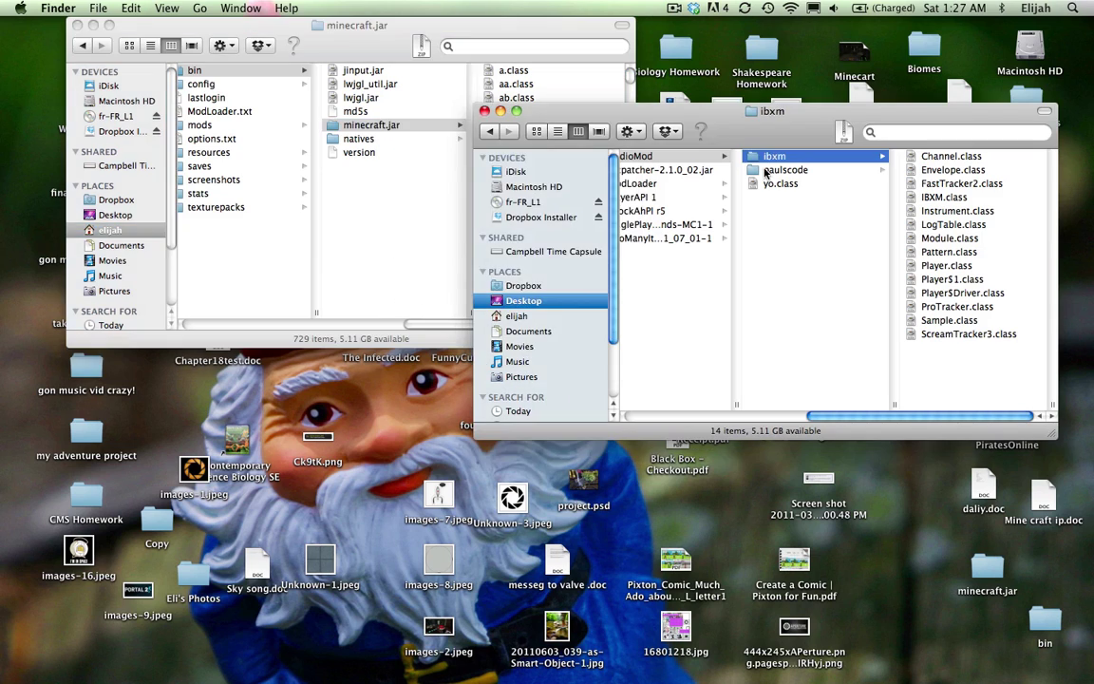
{"action": "left_click", "coordinate": [864, 170]}
{"action": "left_click", "coordinate": [931, 159]}
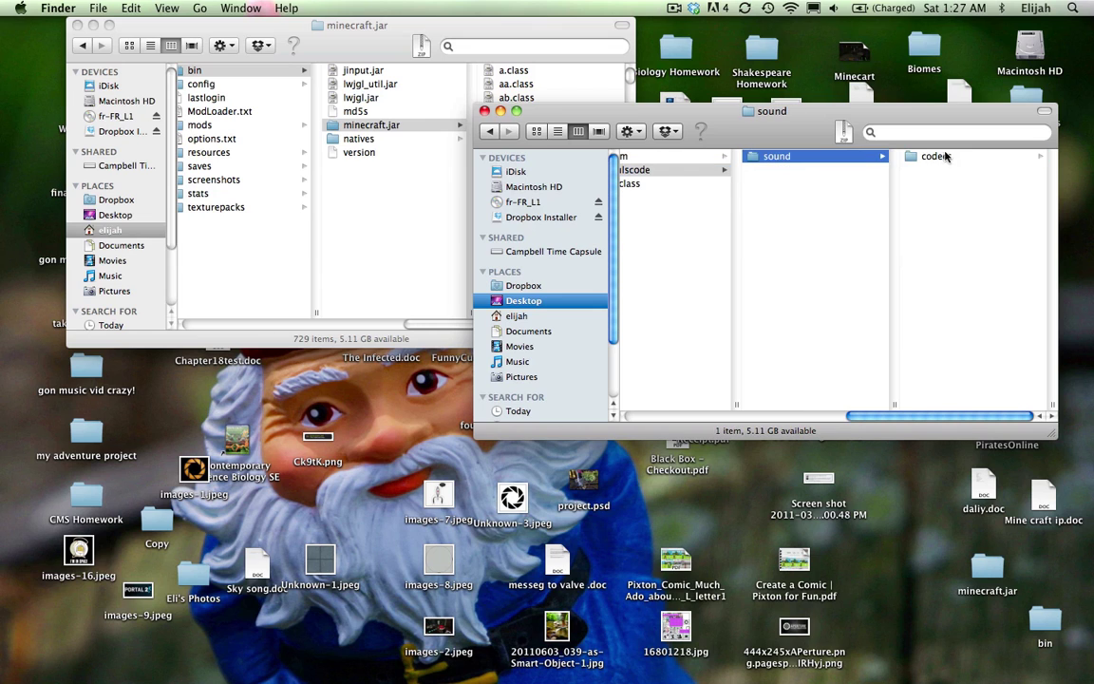
{"action": "left_click", "coordinate": [932, 156]}
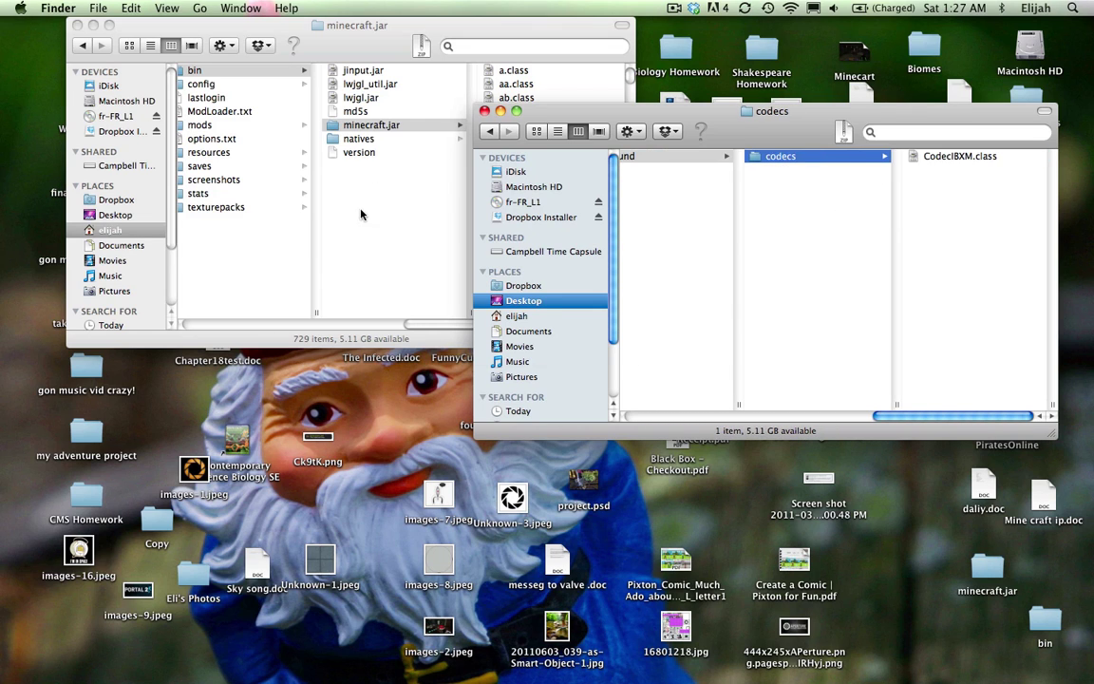
- Open the paulscode > sound > codecs folder inside minecraft.jar
{"action": "left_click", "coordinate": [318, 195]}
{"action": "scroll", "coordinate": [560, 156], "scroll_direction": "down", "scroll_amount": 5}
{"action": "scroll", "coordinate": [560, 157], "scroll_direction": "down", "scroll_amount": 15}
{"action": "scroll", "coordinate": [560, 157], "scroll_direction": "down", "scroll_amount": 20}
{"action": "scroll", "coordinate": [560, 156], "scroll_direction": "down", "scroll_amount": 20}
{"action": "scroll", "coordinate": [560, 157], "scroll_direction": "down", "scroll_amount": 20}
{"action": "scroll", "coordinate": [560, 156], "scroll_direction": "down", "scroll_amount": 20}
{"action": "scroll", "coordinate": [560, 157], "scroll_direction": "down", "scroll_amount": 20}
{"action": "scroll", "coordinate": [560, 157], "scroll_direction": "down", "scroll_amount": 20}
{"action": "scroll", "coordinate": [560, 165], "scroll_direction": "down", "scroll_amount": 10}
{"action": "left_click", "coordinate": [550, 195]}
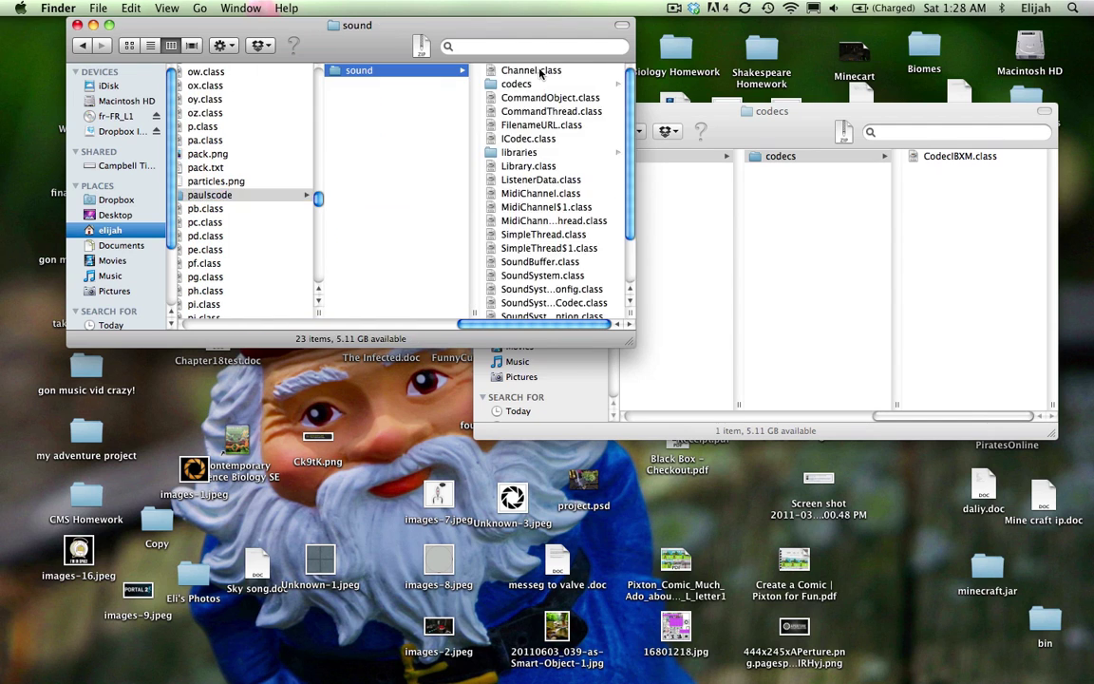
{"action": "left_click", "coordinate": [484, 84]}
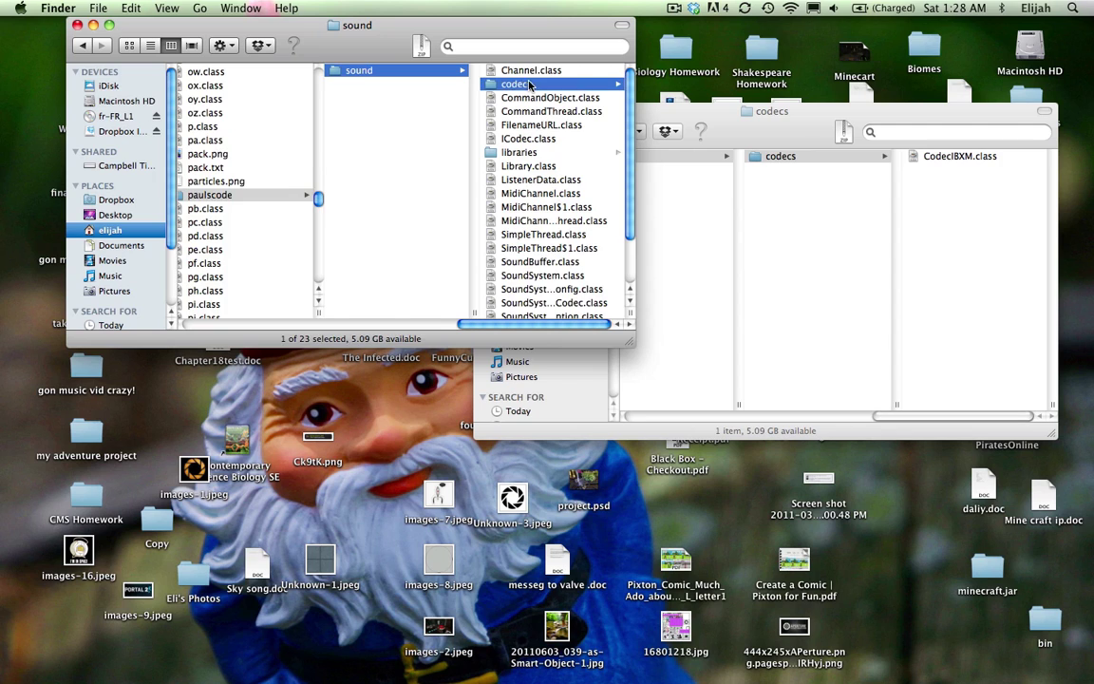
- Copy CodecIBXM.class into the jar's codecs folder, then minimize the window
{"action": "right_click", "coordinate": [955, 158]}
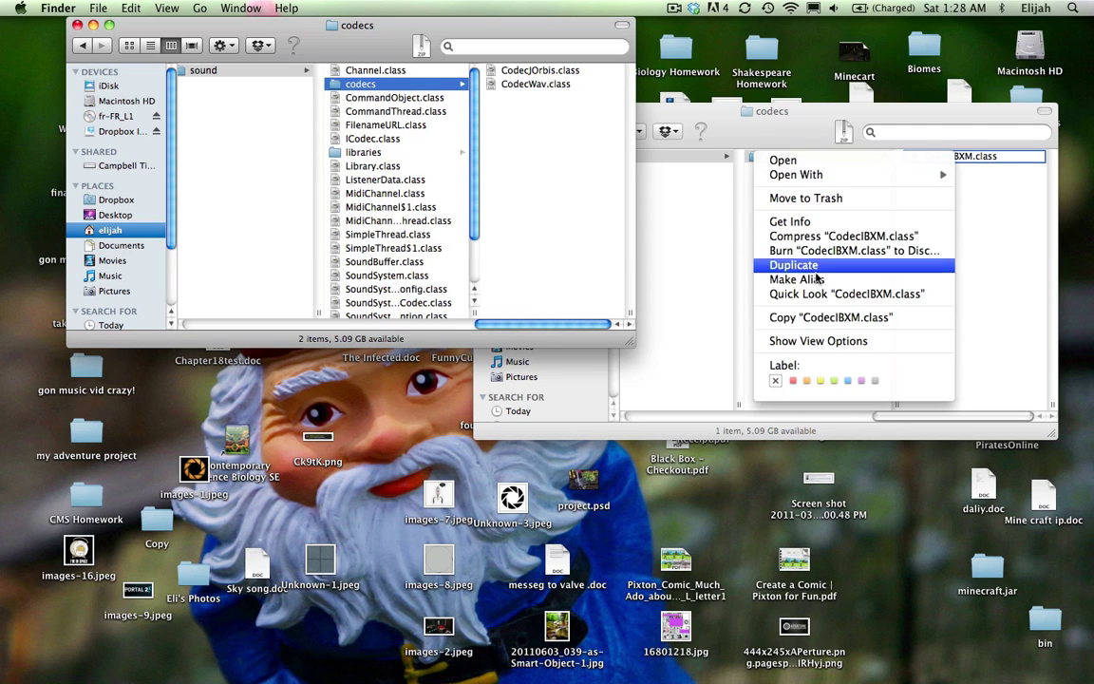
{"action": "left_click", "coordinate": [798, 317]}
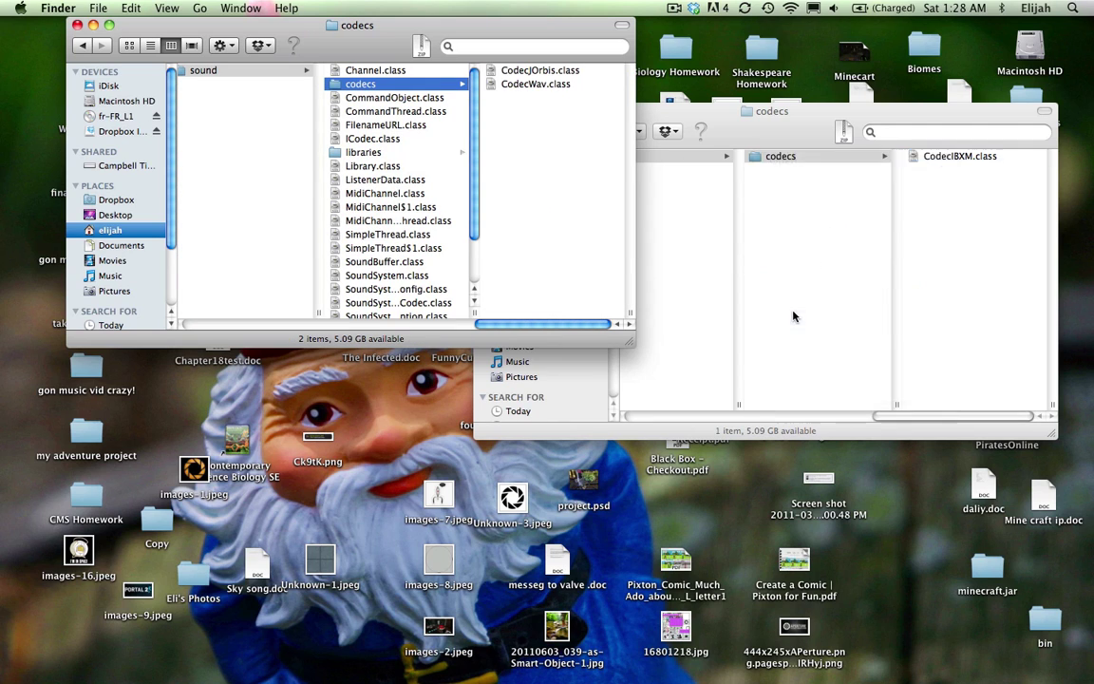
{"action": "right_click", "coordinate": [556, 128]}
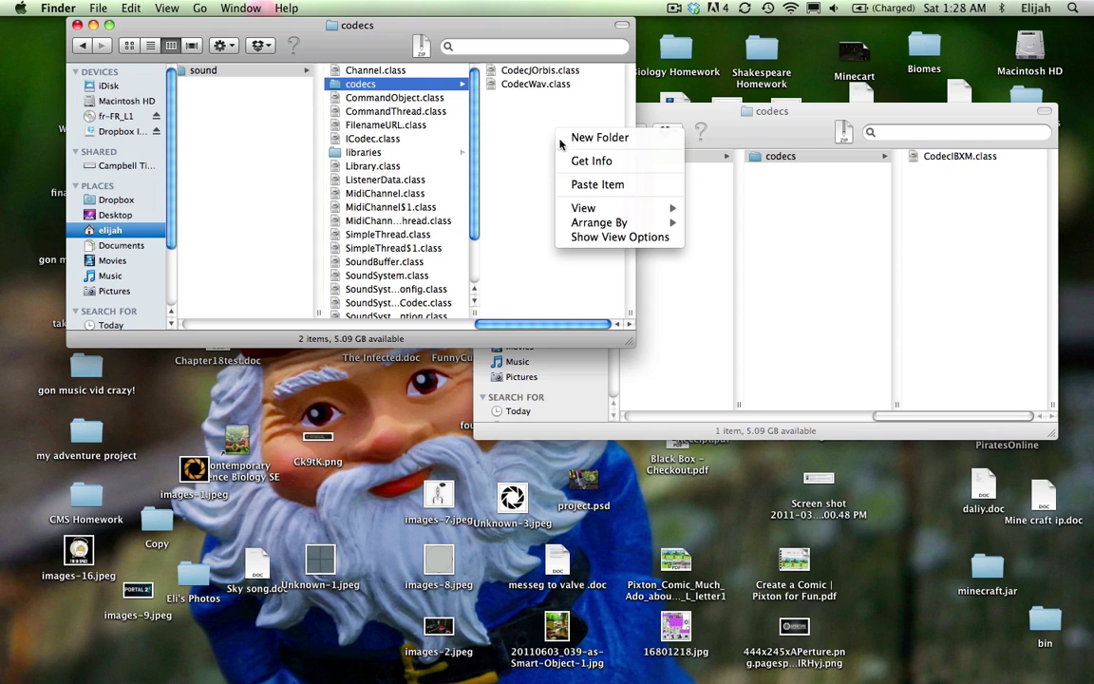
{"action": "left_click", "coordinate": [608, 186]}
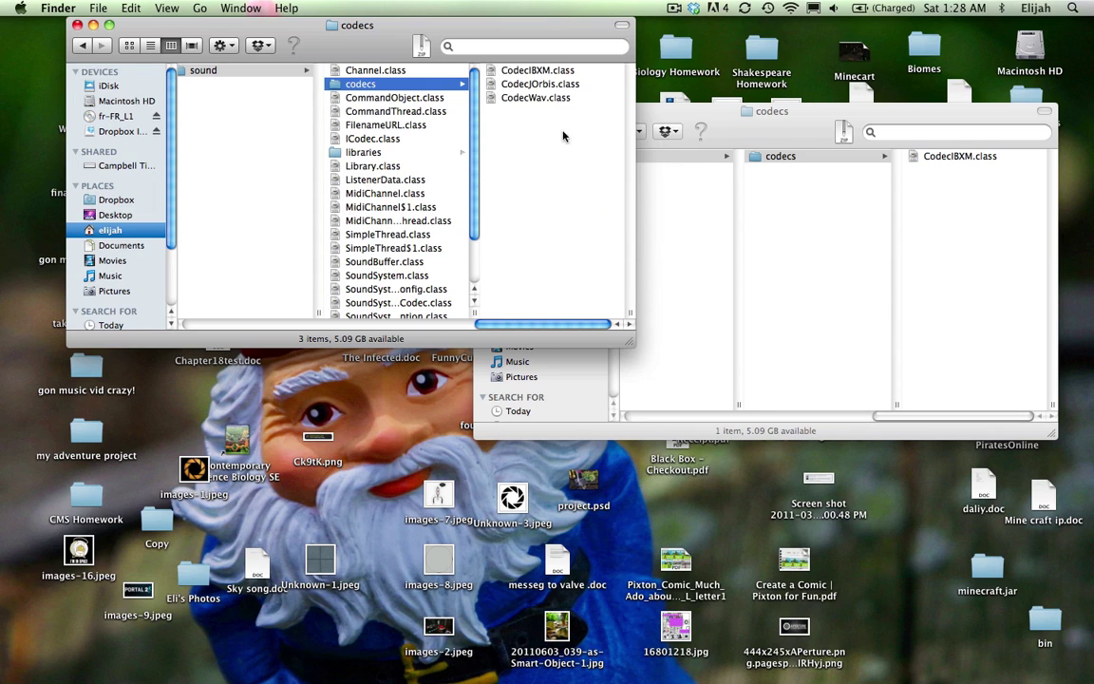
{"action": "left_click", "coordinate": [93, 25]}
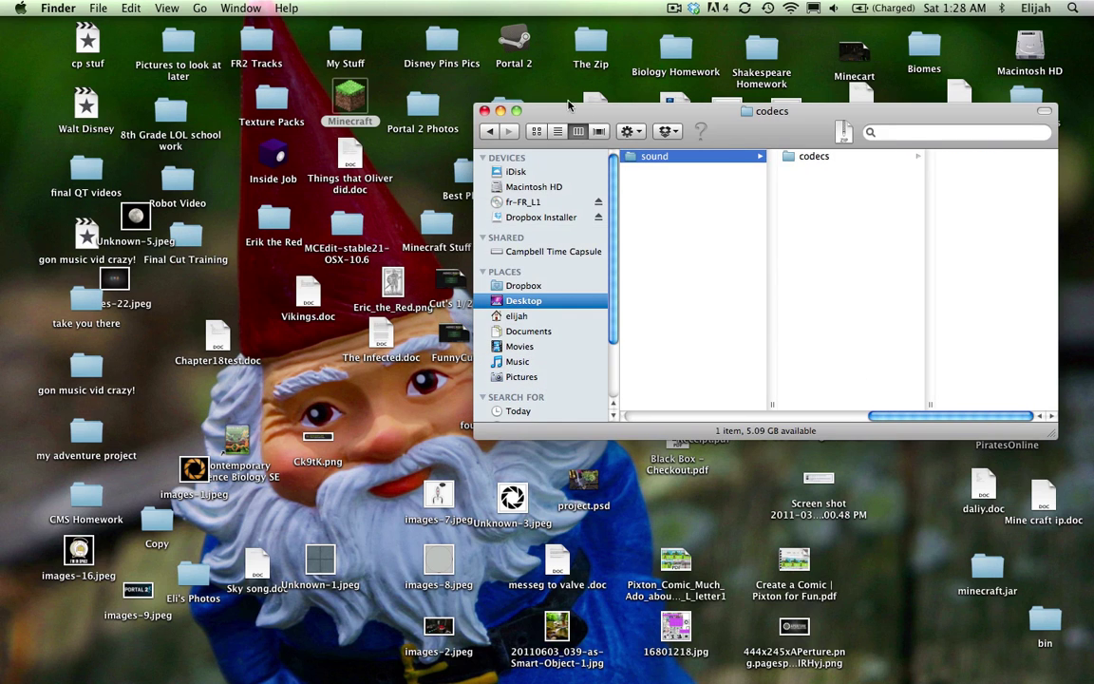
- Log in, play a singleplayer world, then save and quit to the title screen
{"action": "left_click", "coordinate": [502, 111]}
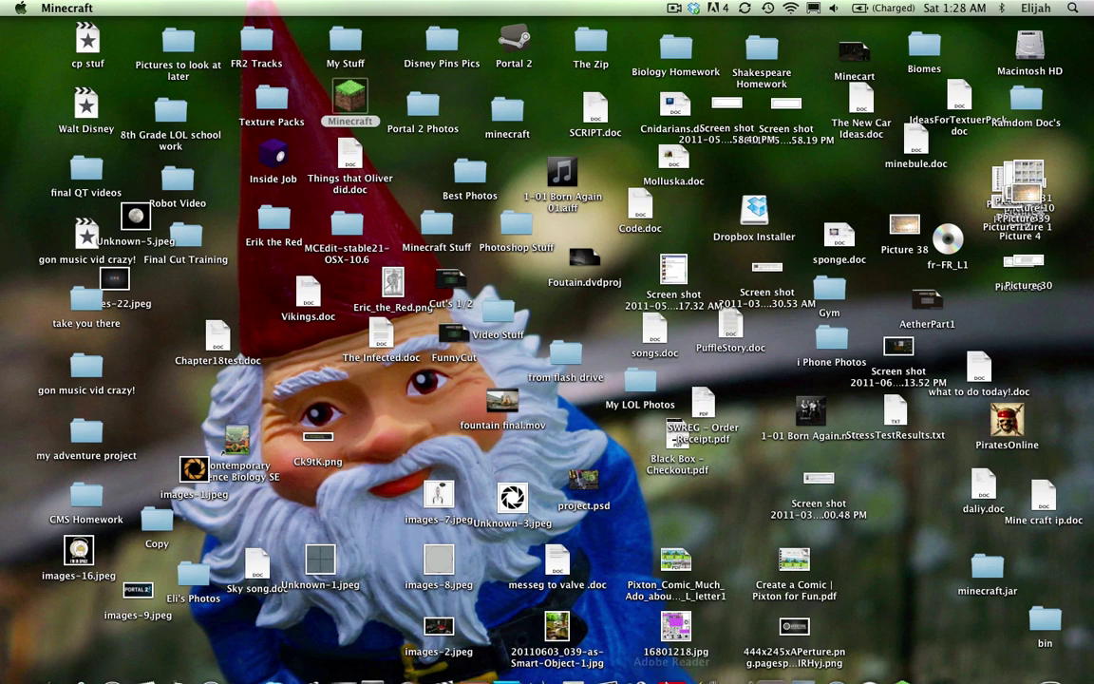
{"action": "mouse_move", "coordinate": [671, 677]}
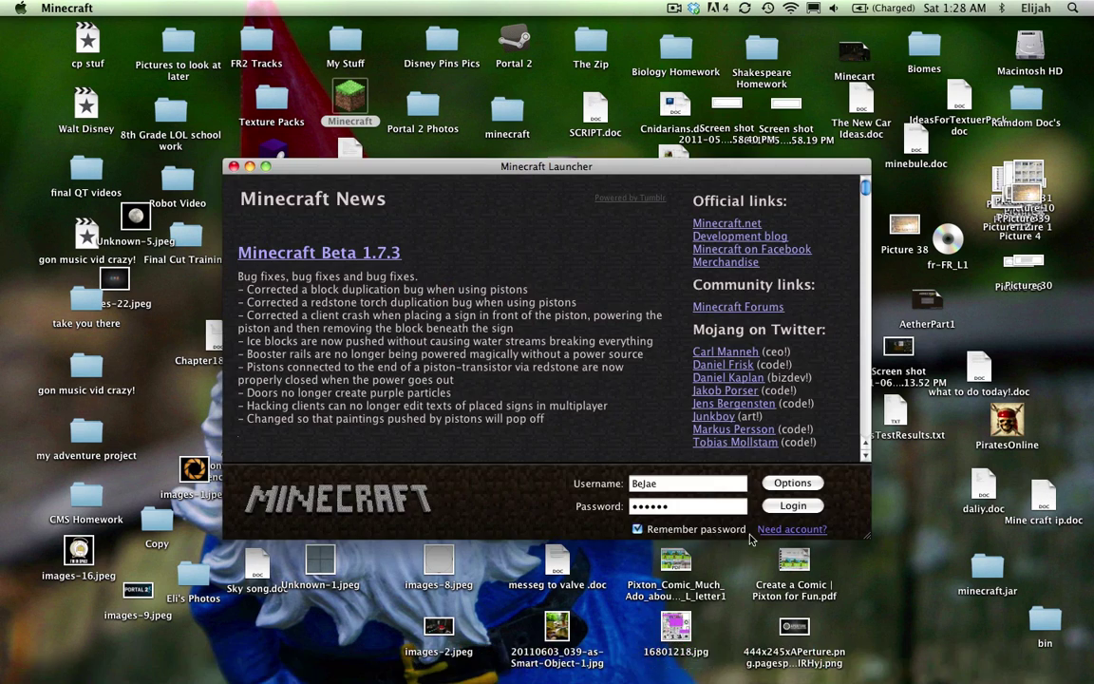
{"action": "left_click", "coordinate": [771, 510]}
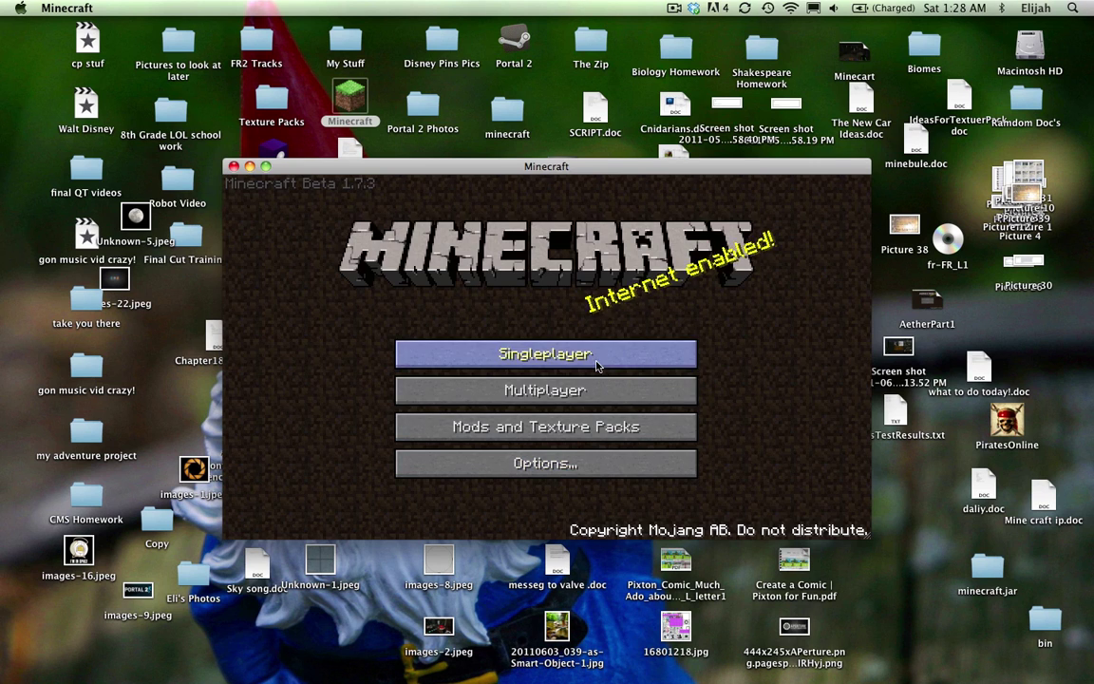
{"action": "left_click", "coordinate": [588, 356]}
{"action": "left_click", "coordinate": [458, 467]}
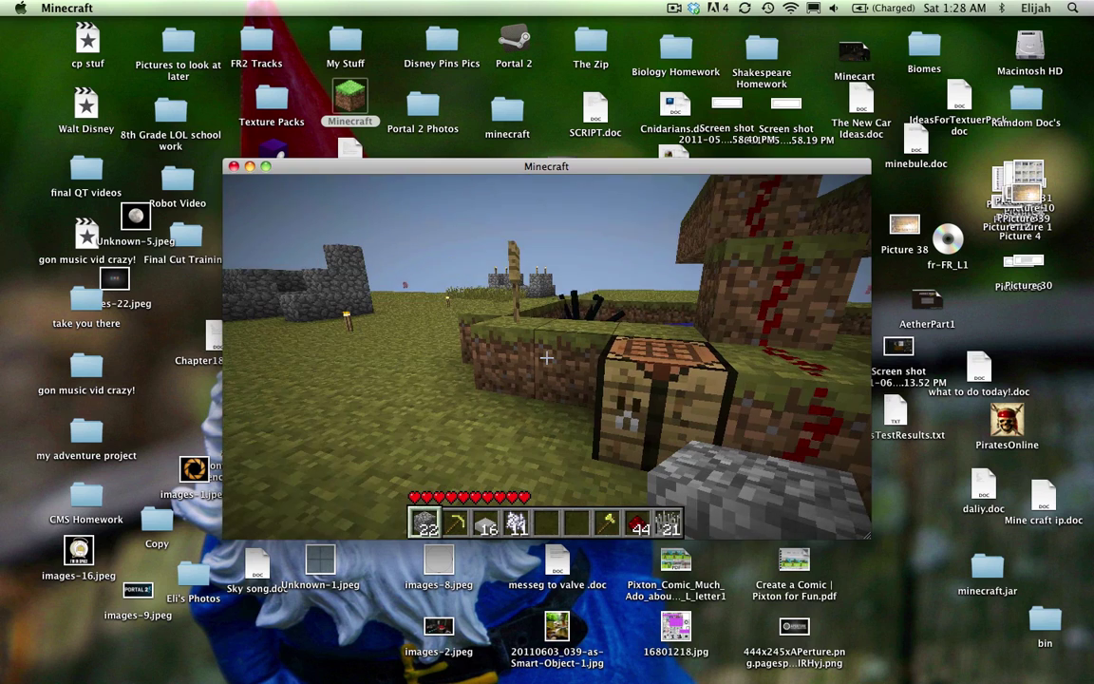
{"action": "key", "text": "Escape"}
{"action": "left_click", "coordinate": [547, 438]}
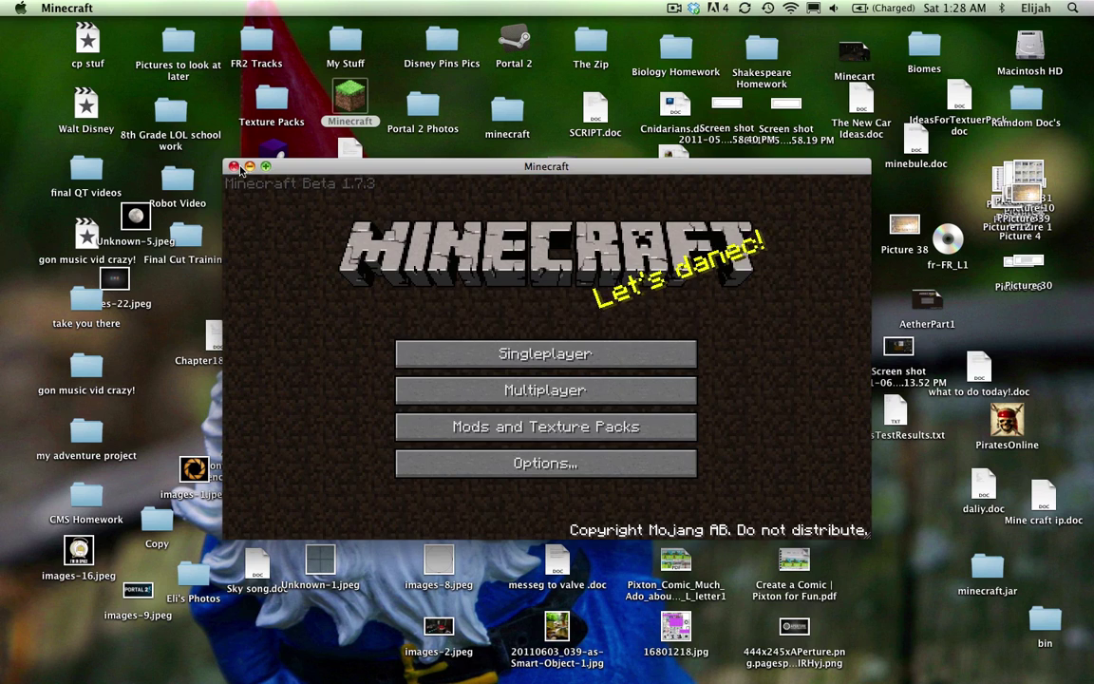
- Quit Minecraft, restore the sound and codecs windows, and open Safari's History menu
{"action": "left_click", "coordinate": [234, 166]}
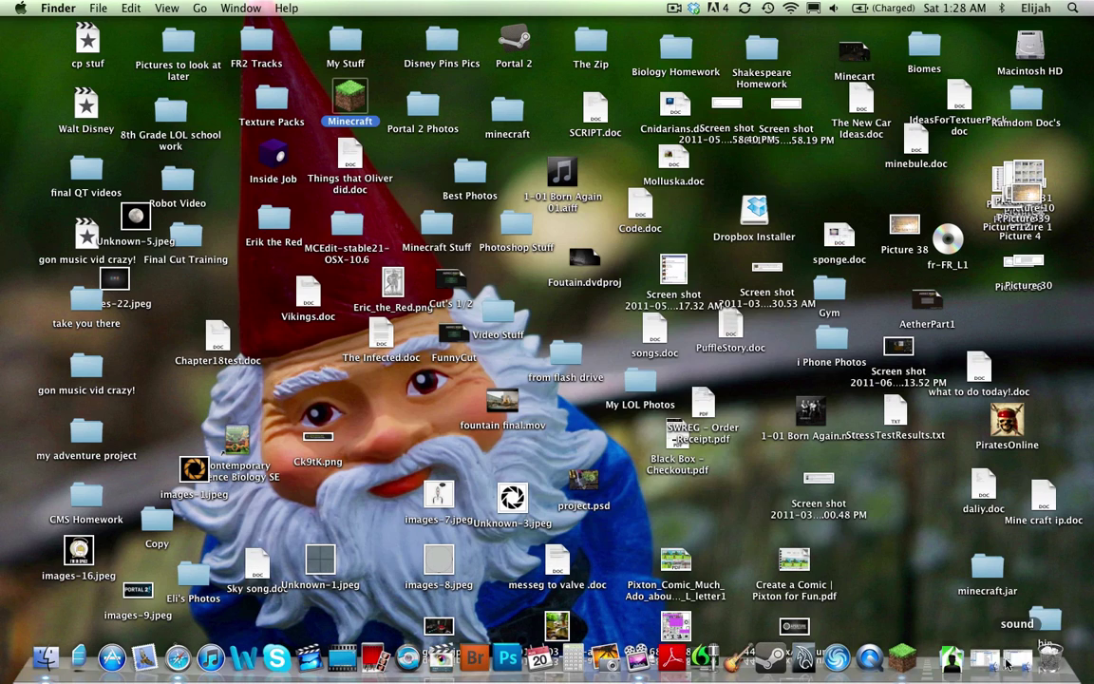
{"action": "left_click", "coordinate": [1012, 667]}
{"action": "left_click", "coordinate": [1002, 664]}
{"action": "left_click", "coordinate": [761, 163]}
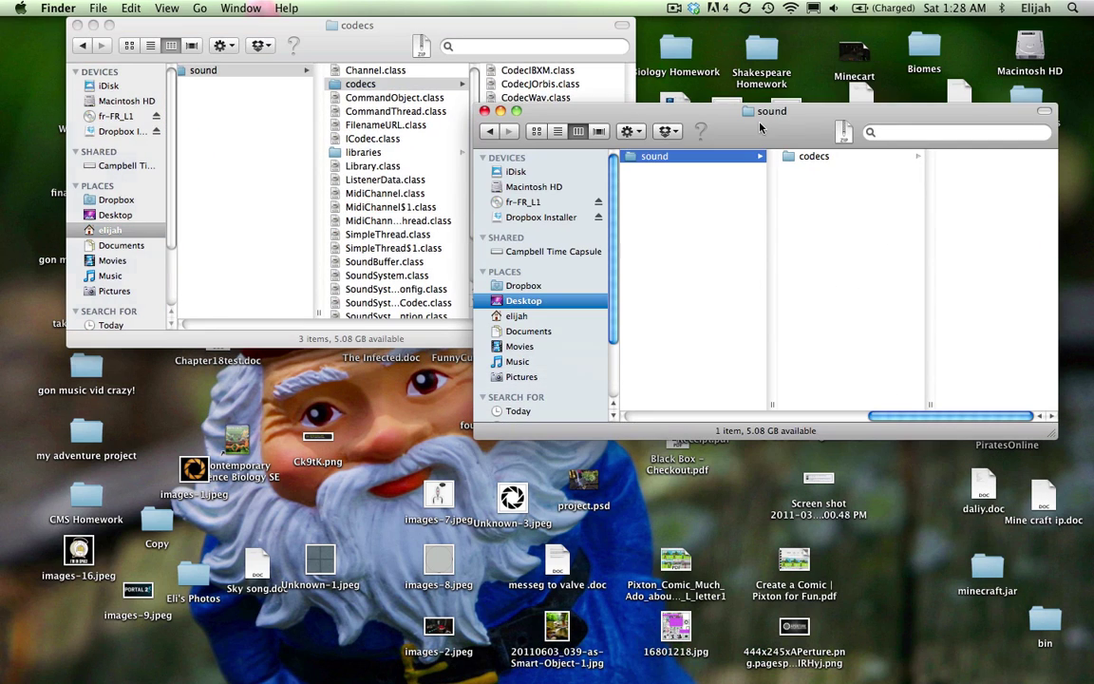
{"action": "scroll", "coordinate": [710, 288], "scroll_direction": "left", "scroll_amount": 5}
{"action": "scroll", "coordinate": [710, 288], "scroll_direction": "left", "scroll_amount": 5}
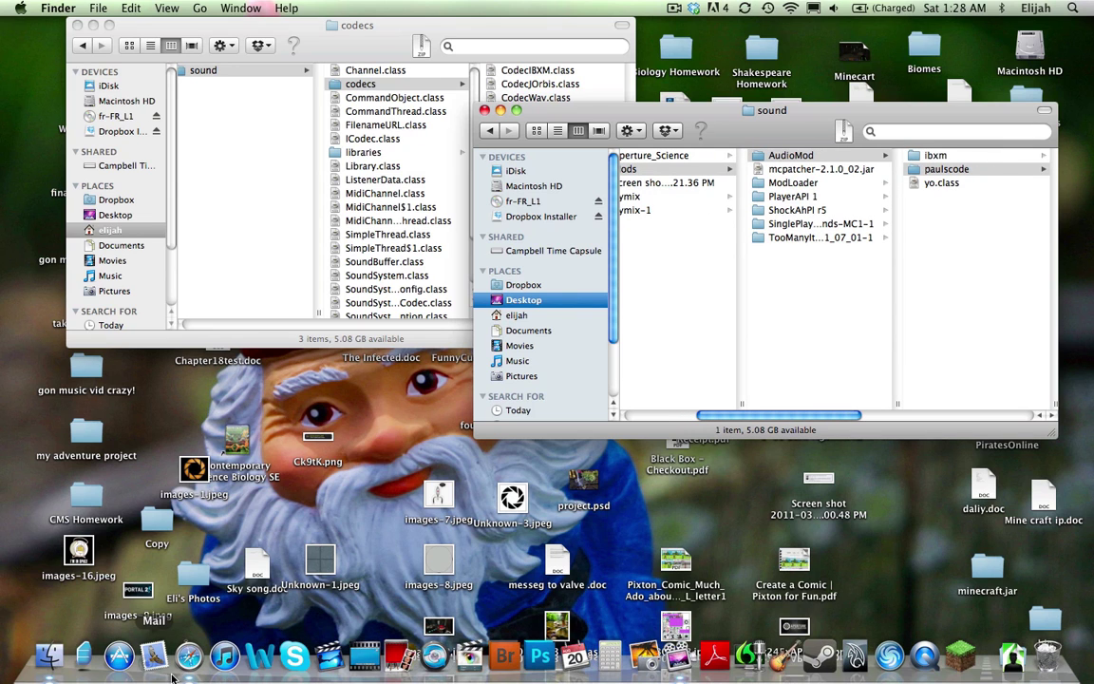
{"action": "left_click", "coordinate": [187, 670]}
{"action": "left_click", "coordinate": [206, 8]}
- Reopen the Aether Collaboration topic and follow its 'Aether Mod Download - V1.02' link
{"action": "left_click", "coordinate": [249, 201]}
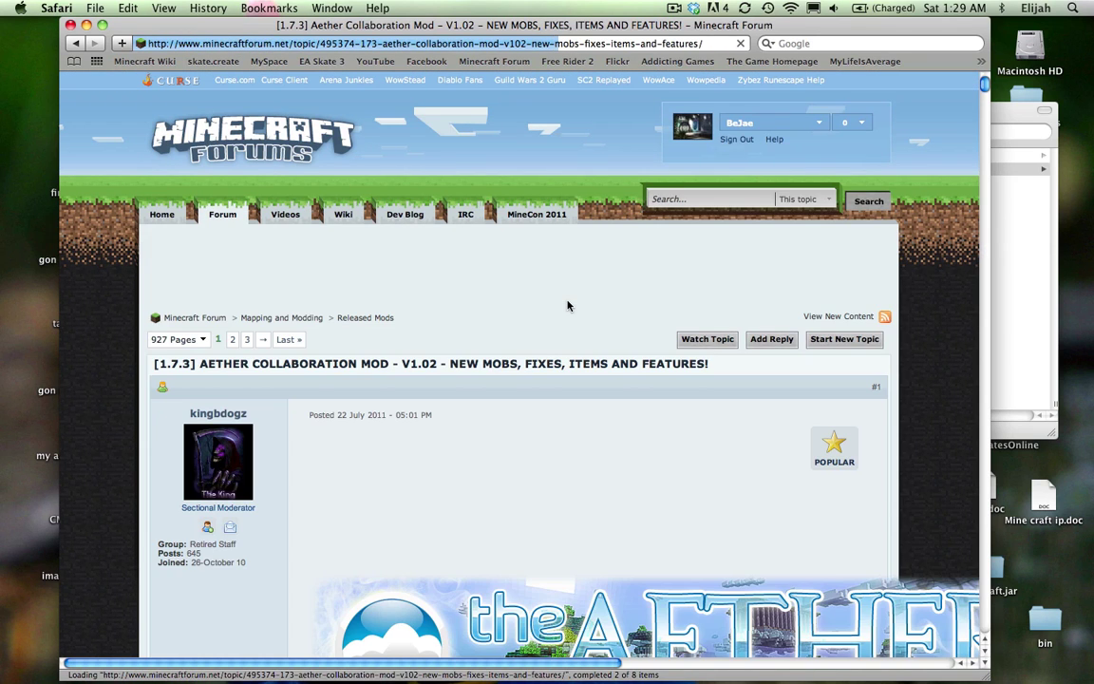
{"action": "scroll", "coordinate": [567, 305], "scroll_direction": "down", "scroll_amount": 2}
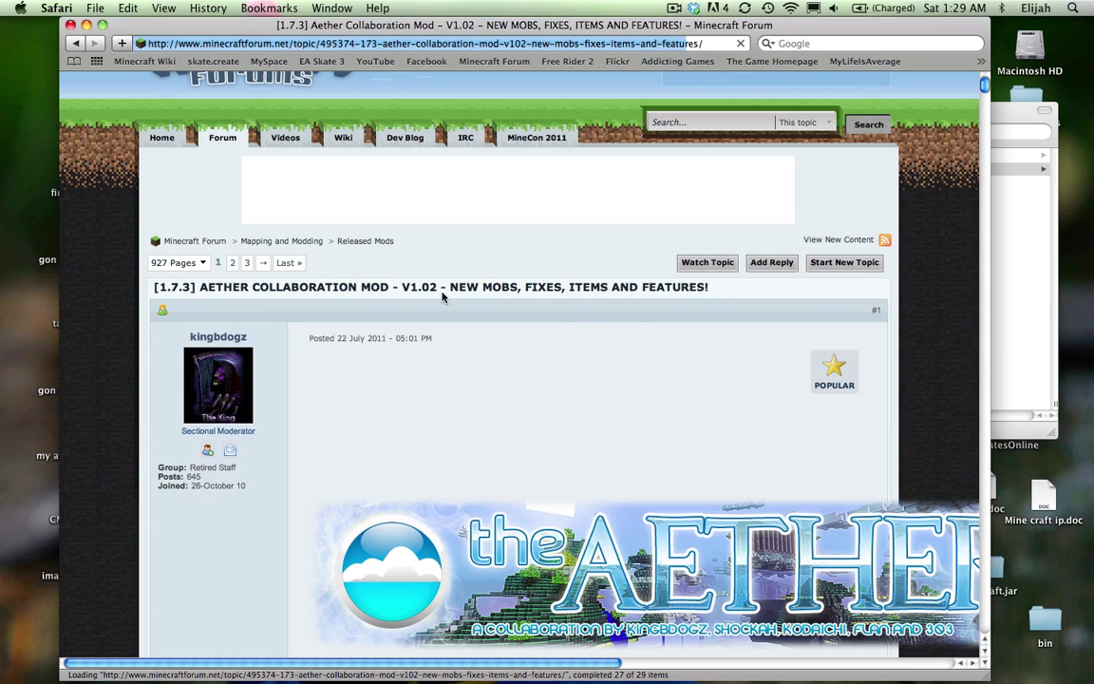
{"action": "scroll", "coordinate": [442, 294], "scroll_direction": "down", "scroll_amount": 20}
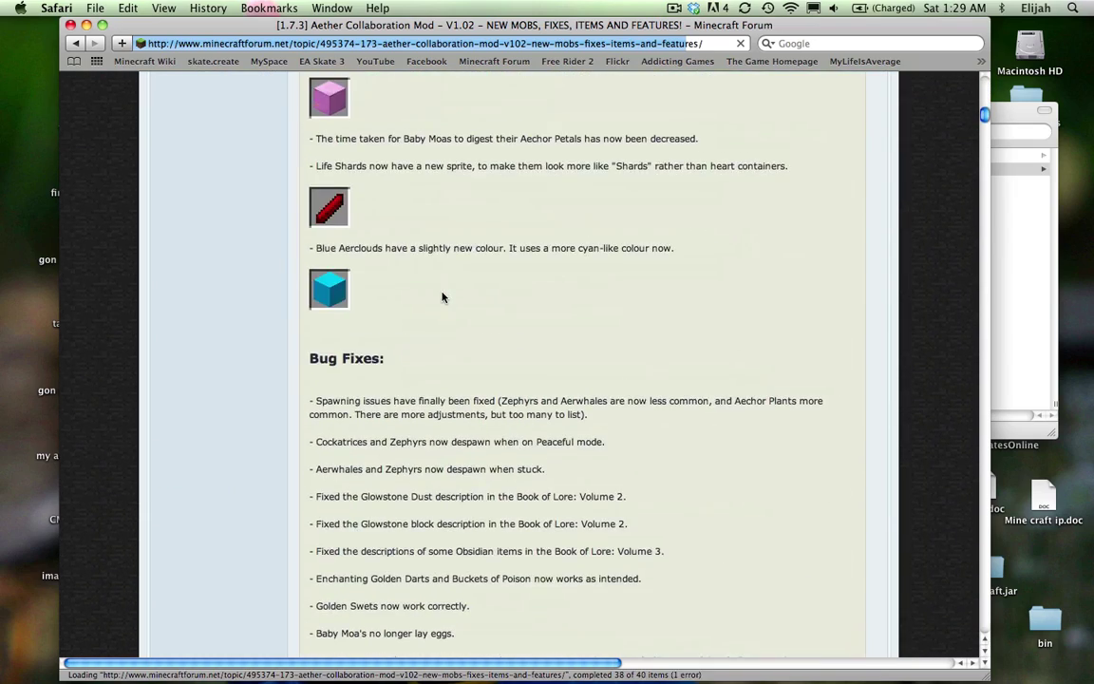
{"action": "scroll", "coordinate": [441, 297], "scroll_direction": "down", "scroll_amount": 15}
{"action": "scroll", "coordinate": [442, 298], "scroll_direction": "down", "scroll_amount": 20}
{"action": "scroll", "coordinate": [442, 297], "scroll_direction": "down", "scroll_amount": 20}
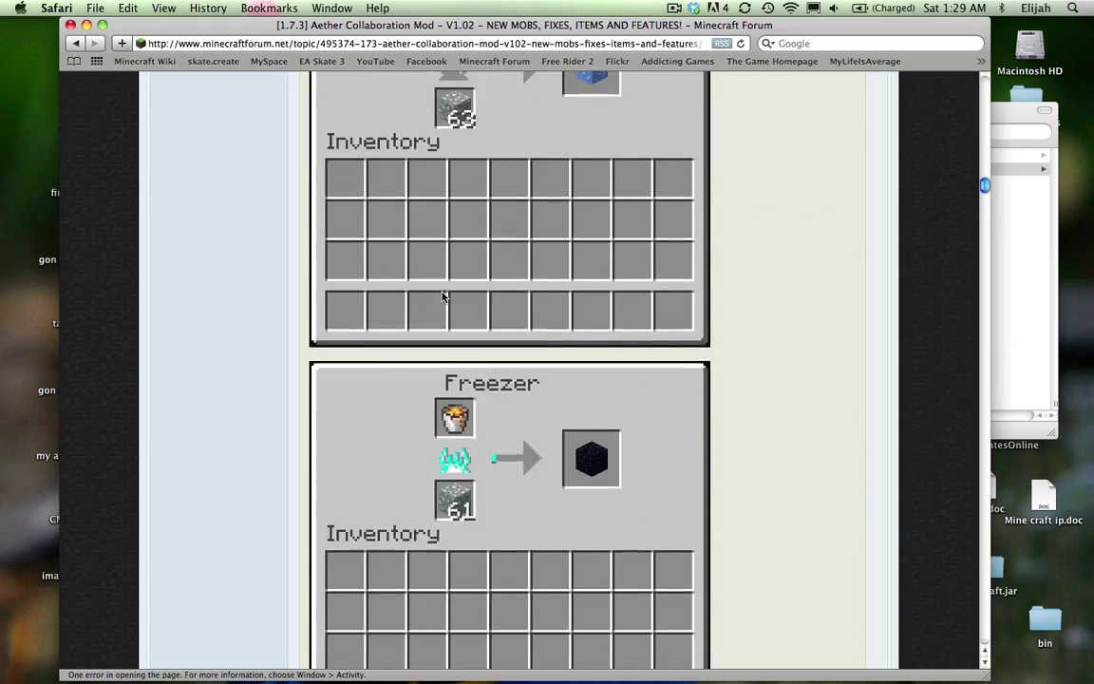
{"action": "scroll", "coordinate": [441, 297], "scroll_direction": "down", "scroll_amount": 20}
{"action": "scroll", "coordinate": [441, 308], "scroll_direction": "down", "scroll_amount": 20}
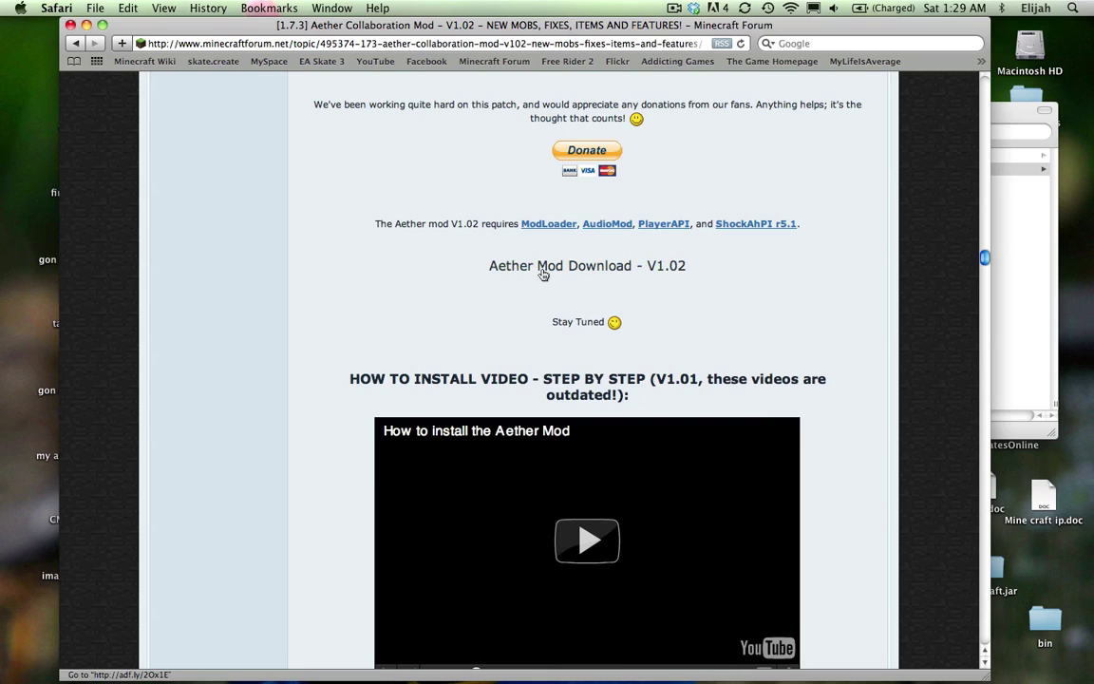
{"action": "left_click", "coordinate": [544, 279]}
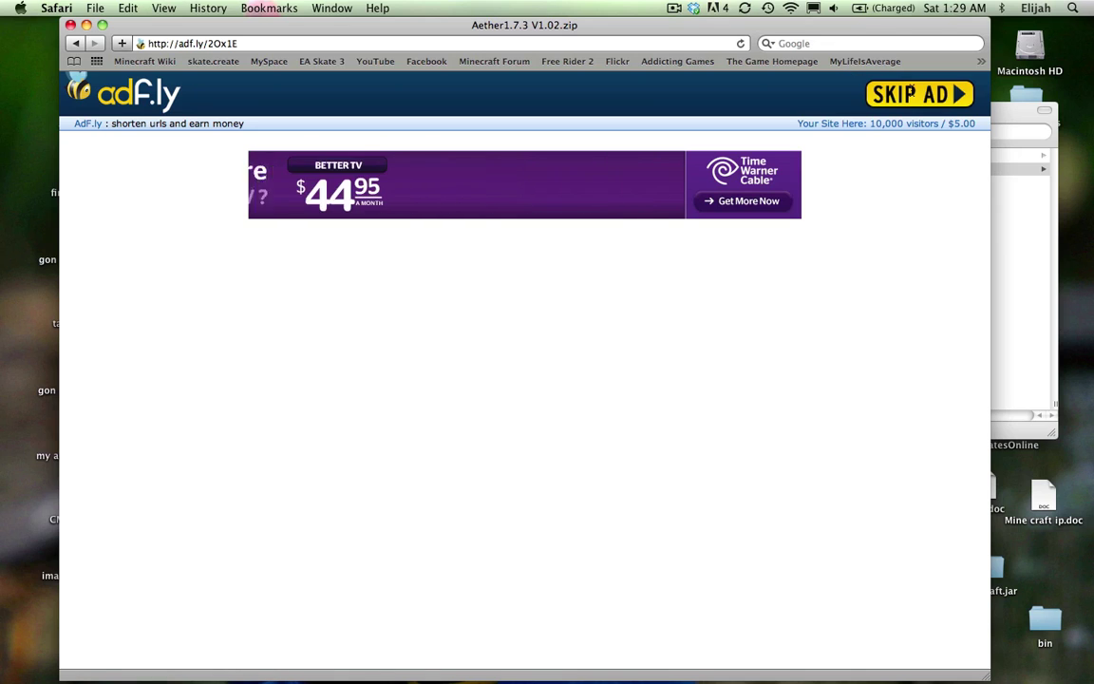
- Skip the adf.ly ad and download Aether1.7.3 V1.02.zip from MediaFire
{"action": "left_click", "coordinate": [905, 93]}
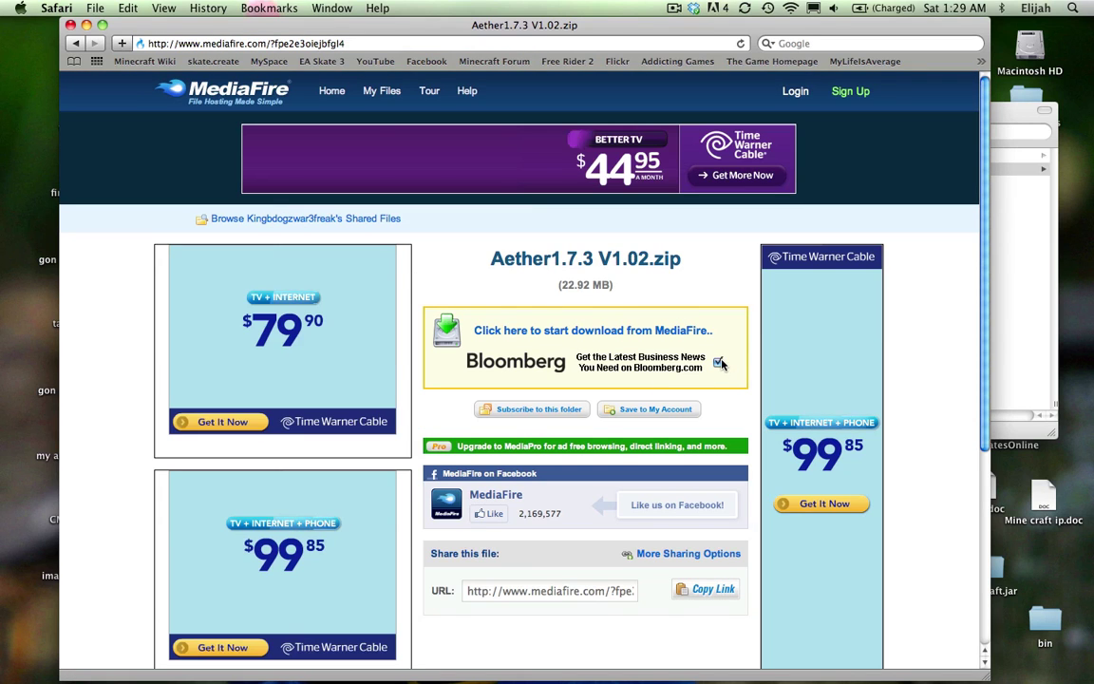
{"action": "left_click", "coordinate": [619, 332]}
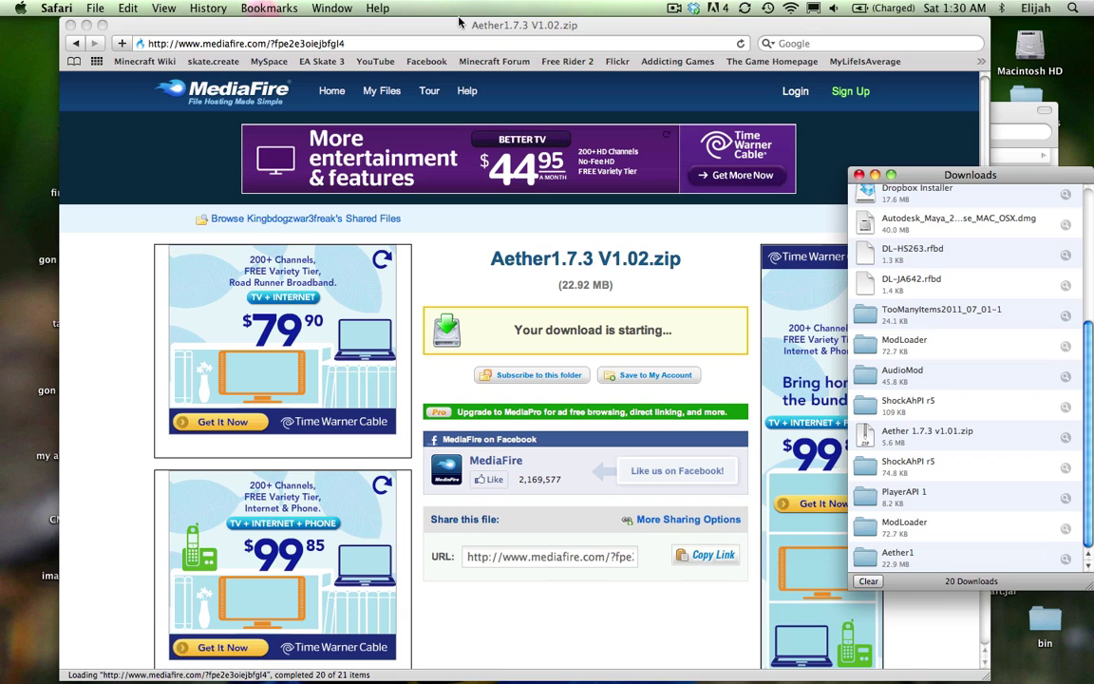
{"action": "left_click", "coordinate": [497, 22]}
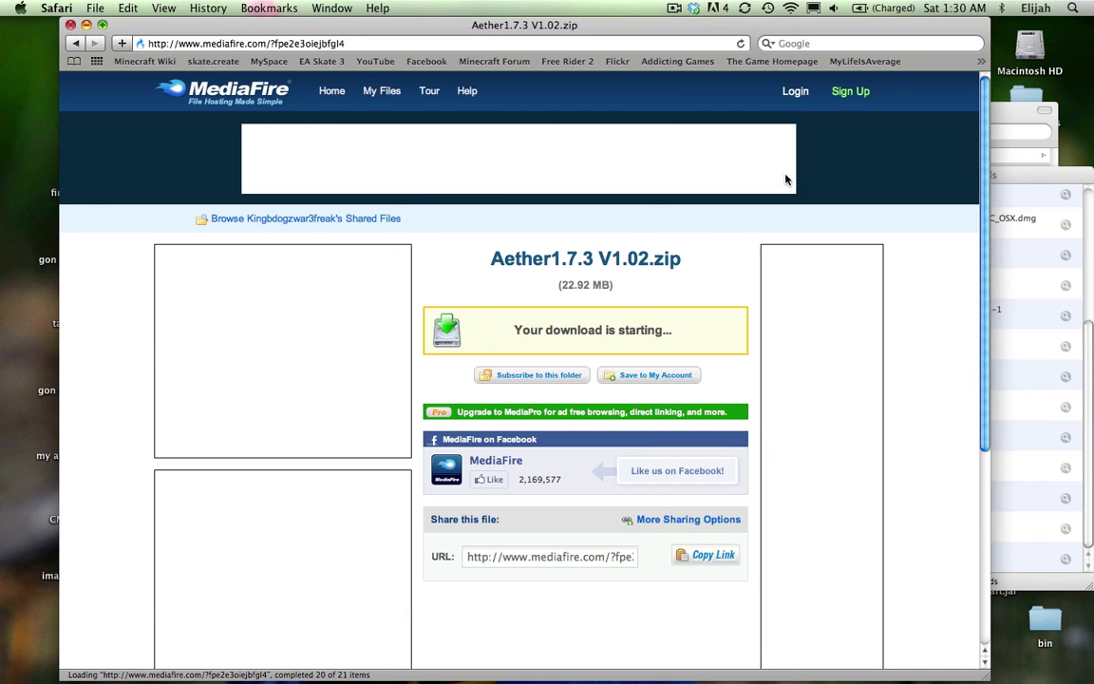
- Navigate to Downloads > Aether1 > Jar > armor in Finder
{"action": "left_click", "coordinate": [351, 30]}
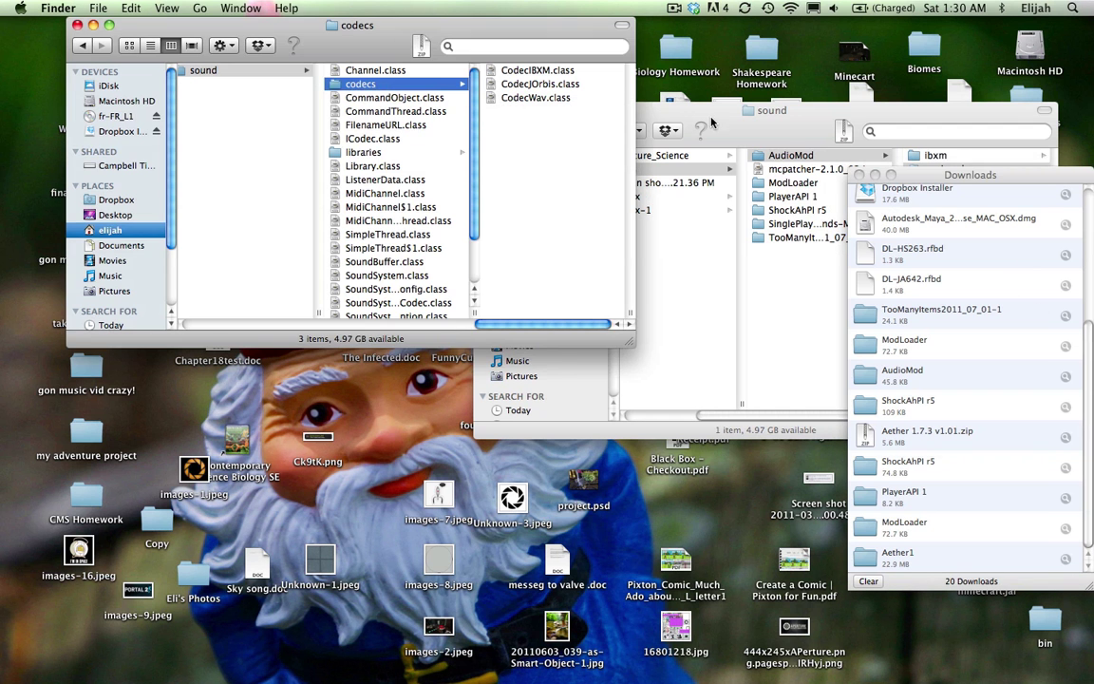
{"action": "left_click", "coordinate": [711, 122]}
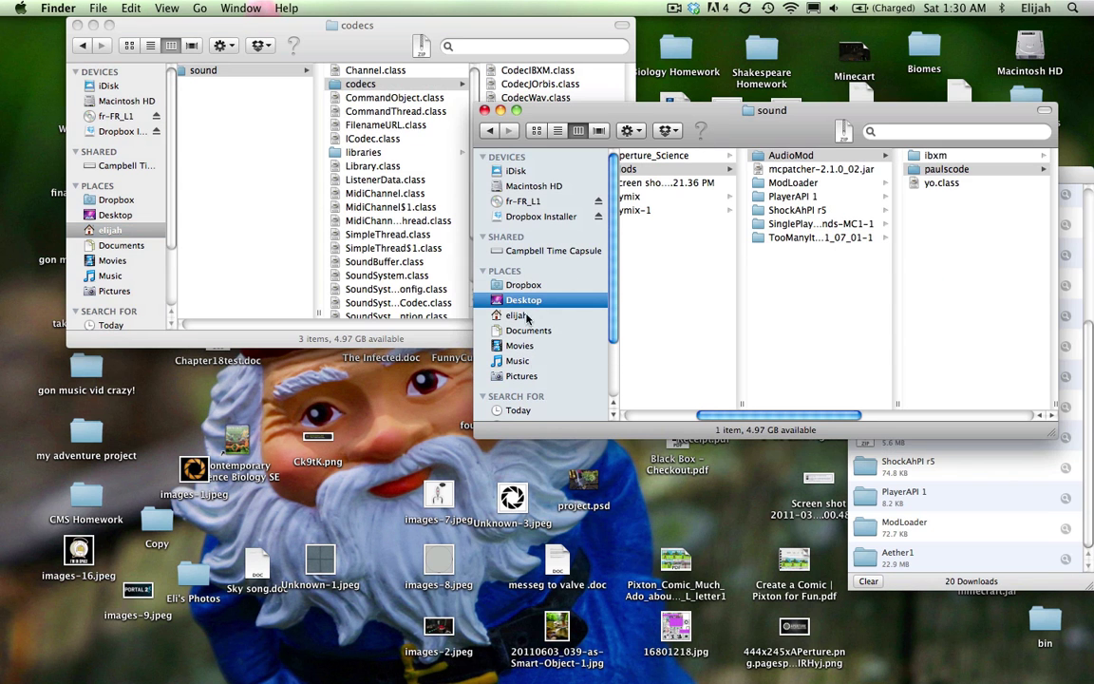
{"action": "left_click", "coordinate": [518, 315]}
{"action": "scroll", "coordinate": [631, 266], "scroll_direction": "down", "scroll_amount": 5}
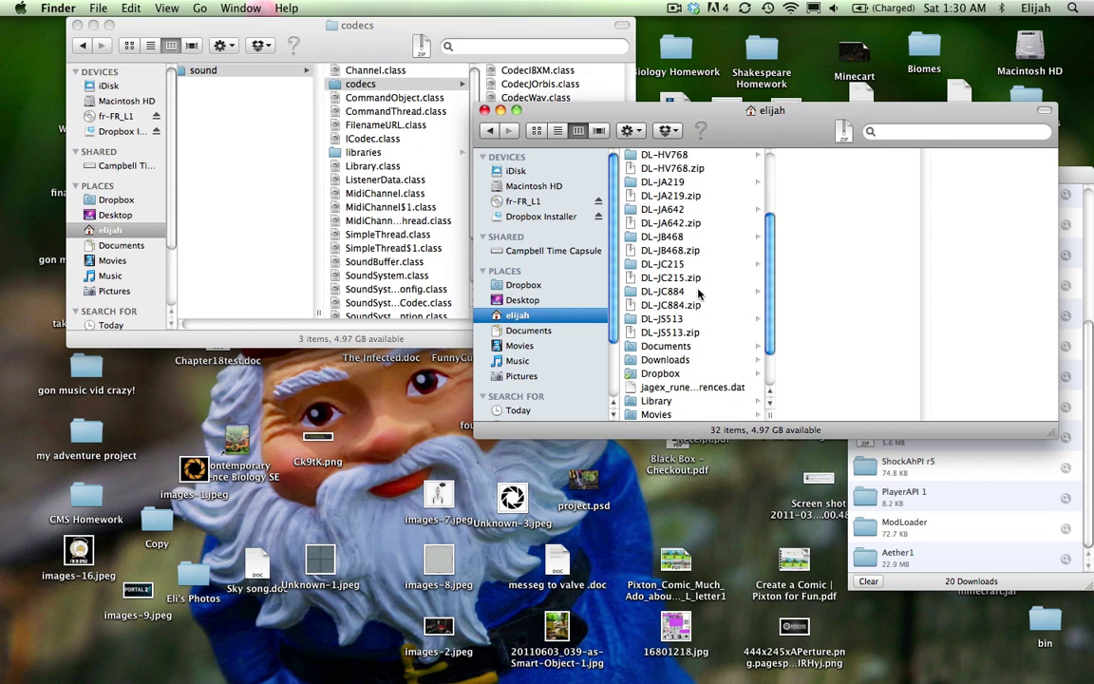
{"action": "left_click", "coordinate": [681, 356]}
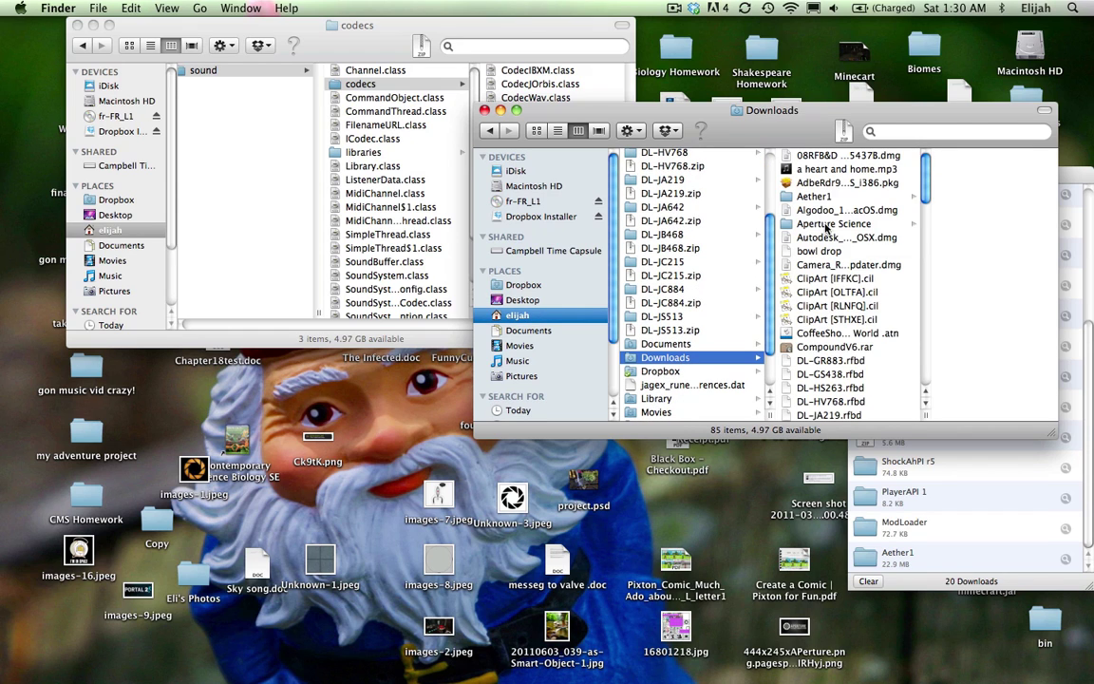
{"action": "left_click", "coordinate": [808, 197]}
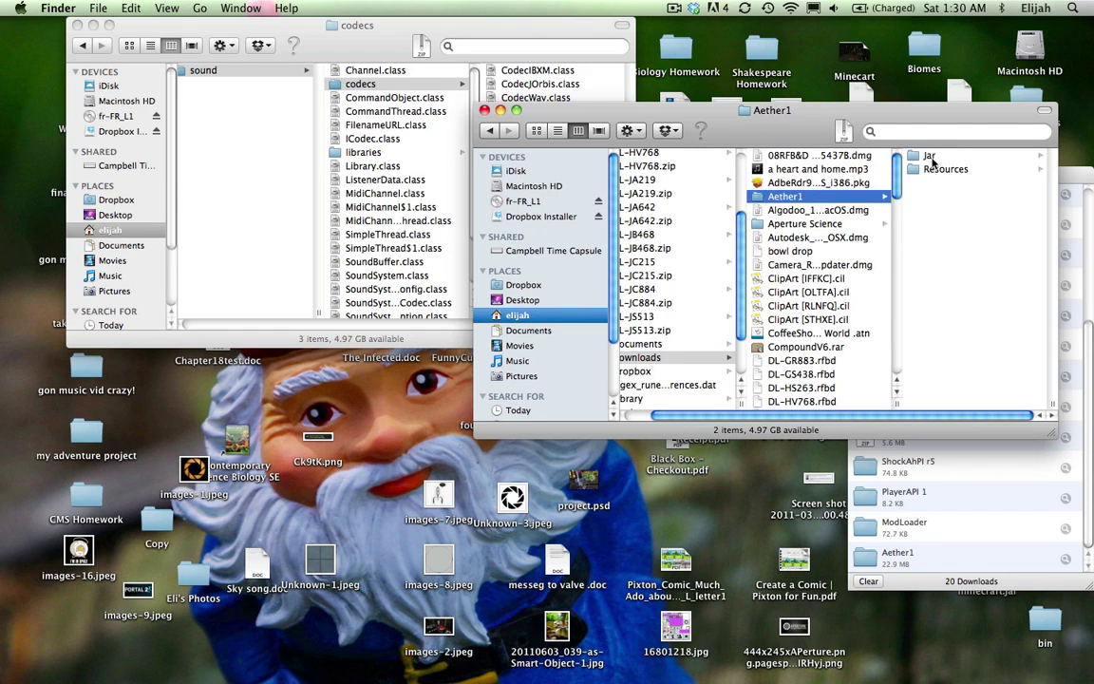
{"action": "left_click", "coordinate": [929, 157]}
{"action": "left_click_drag", "start_coordinate": [832, 118], "coordinate": [744, 75]}
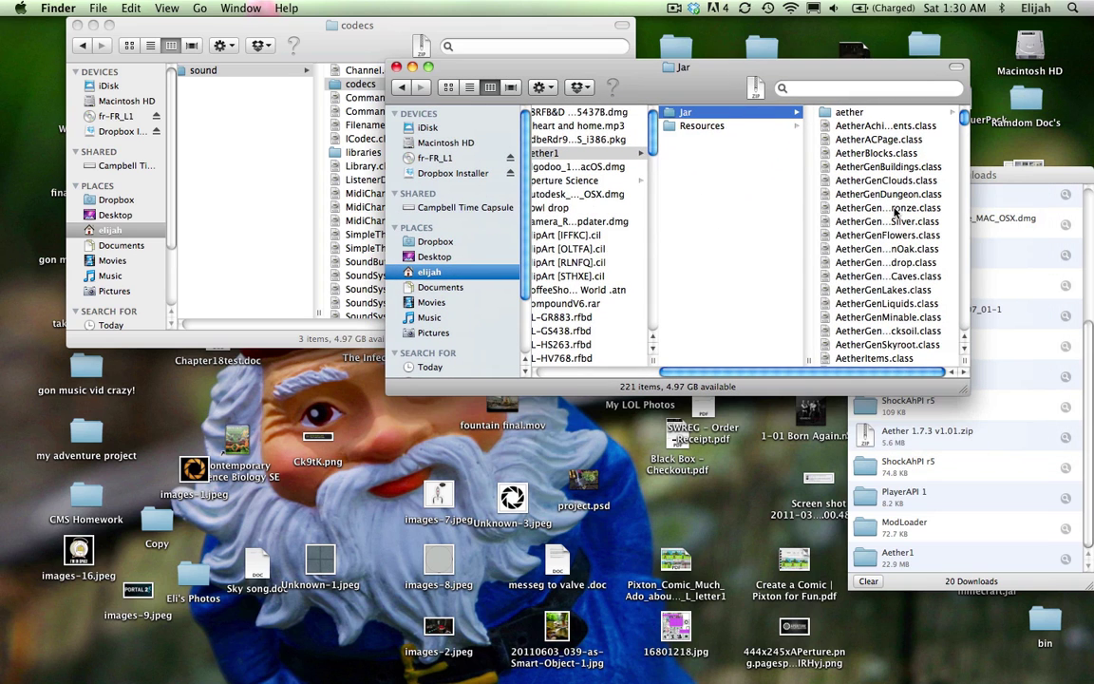
{"action": "scroll", "coordinate": [894, 211], "scroll_direction": "down", "scroll_amount": 5}
{"action": "scroll", "coordinate": [894, 218], "scroll_direction": "up", "scroll_amount": 3}
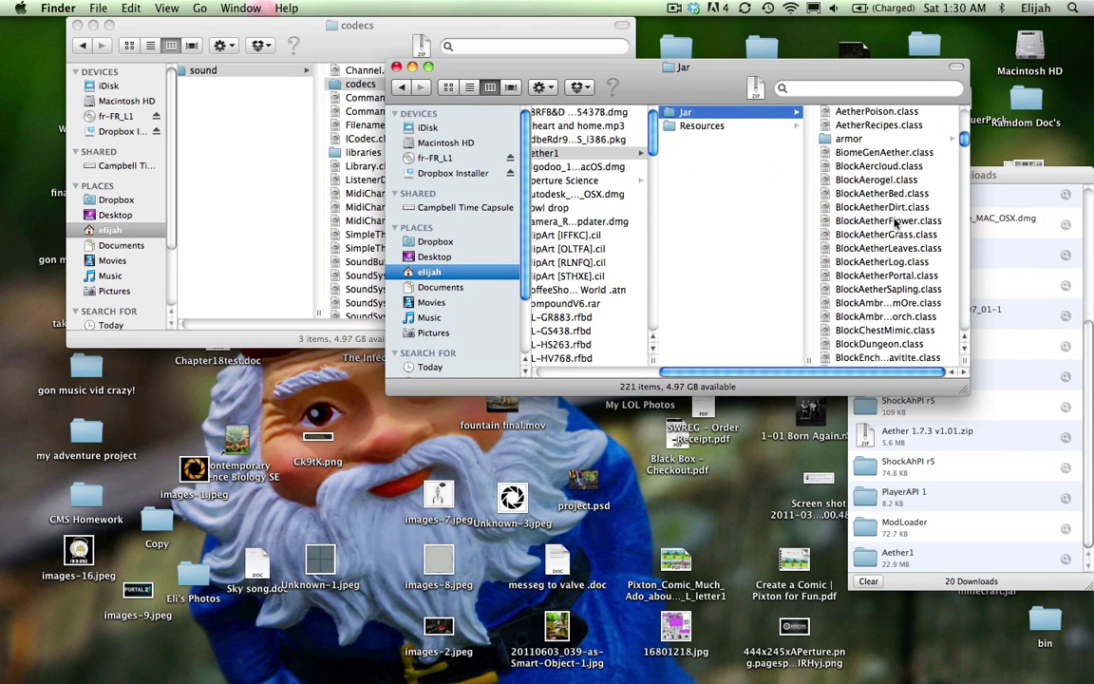
{"action": "left_click", "coordinate": [848, 139]}
- Select and copy all 12 armor images
{"action": "left_click", "coordinate": [872, 112]}
{"action": "key", "text": "super+a"}
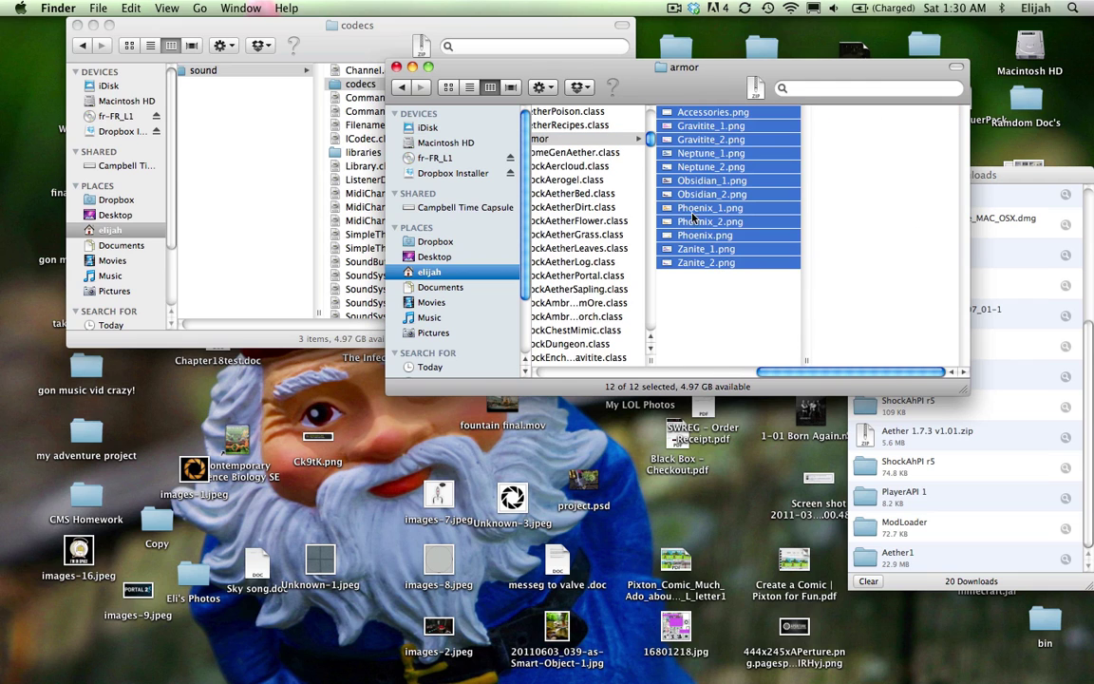
{"action": "right_click", "coordinate": [692, 217]}
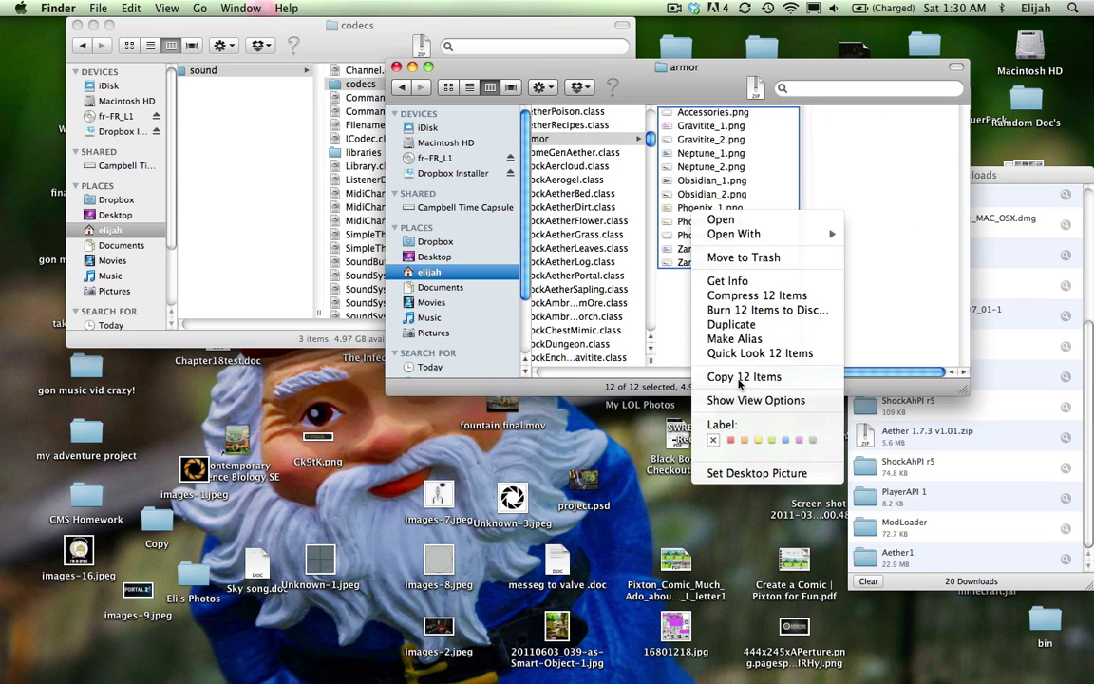
{"action": "left_click", "coordinate": [740, 378]}
{"action": "left_click", "coordinate": [330, 133]}
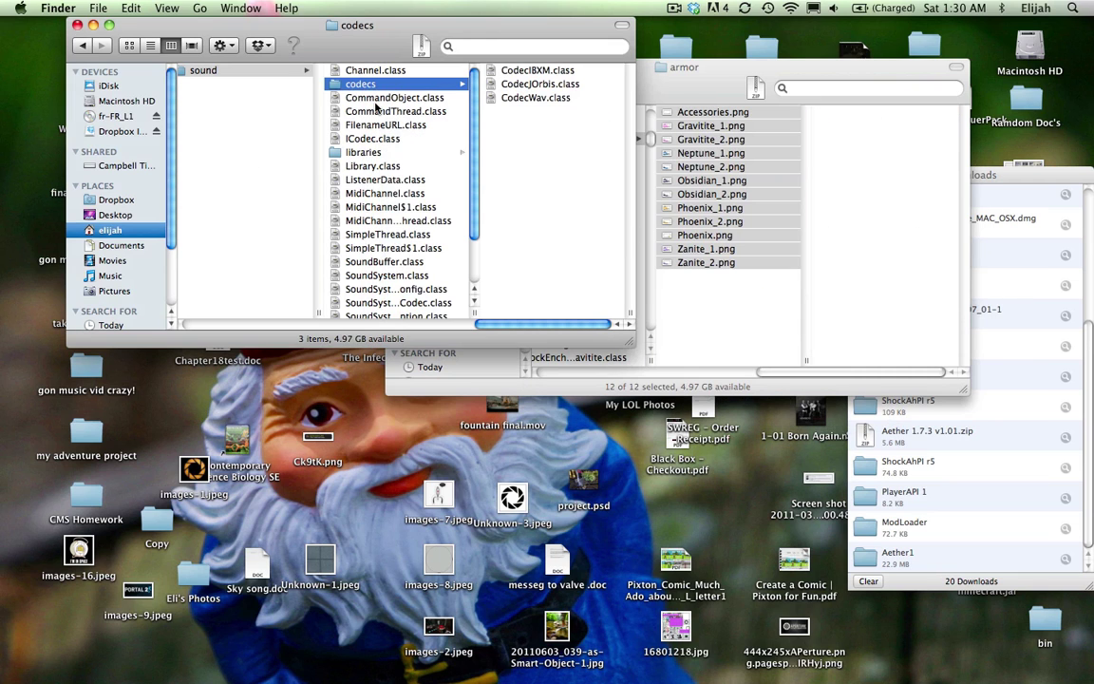
- Paste the 12 Aether armor PNGs into minecraft.jar's armor folder
{"action": "scroll", "coordinate": [375, 107], "scroll_direction": "left", "scroll_amount": 5}
{"action": "left_click", "coordinate": [292, 121]}
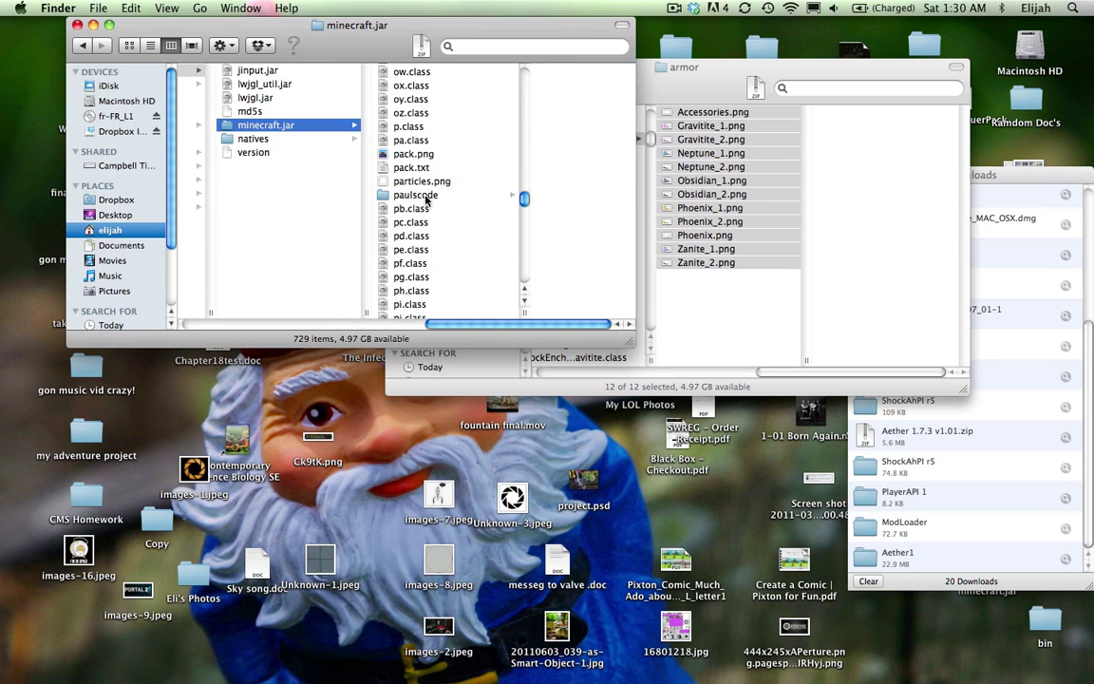
{"action": "scroll", "coordinate": [425, 199], "scroll_direction": "up", "scroll_amount": 20}
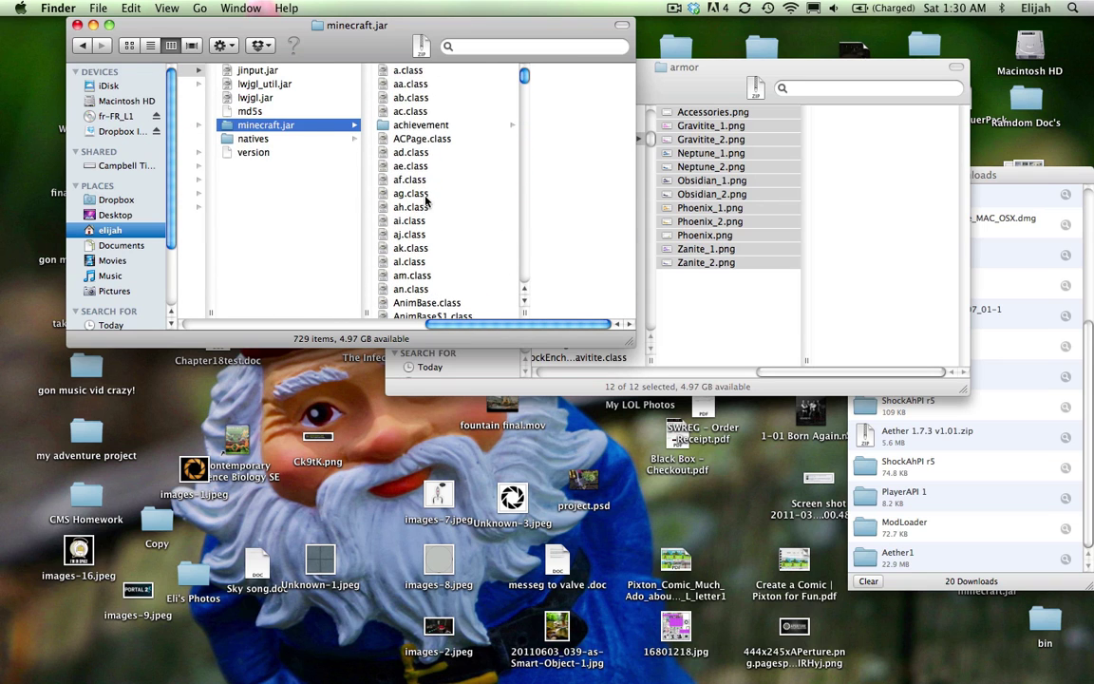
{"action": "scroll", "coordinate": [425, 200], "scroll_direction": "down", "scroll_amount": 3}
{"action": "scroll", "coordinate": [425, 200], "scroll_direction": "up", "scroll_amount": 2}
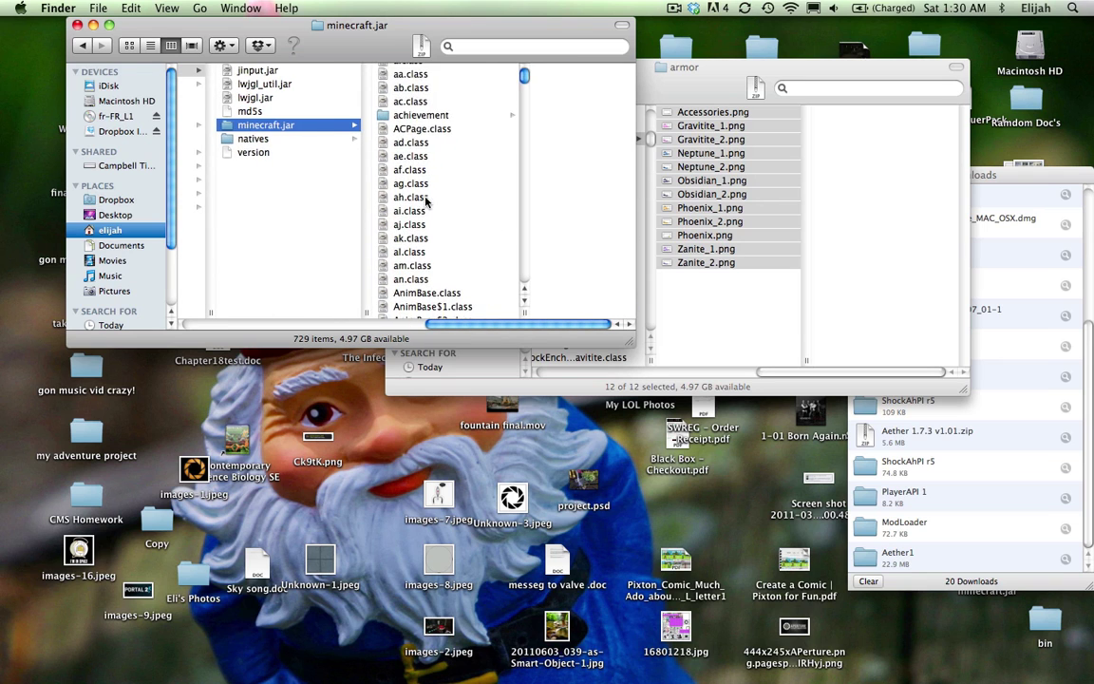
{"action": "scroll", "coordinate": [426, 200], "scroll_direction": "down", "scroll_amount": 10}
{"action": "scroll", "coordinate": [426, 200], "scroll_direction": "up", "scroll_amount": 2}
{"action": "left_click", "coordinate": [405, 127]}
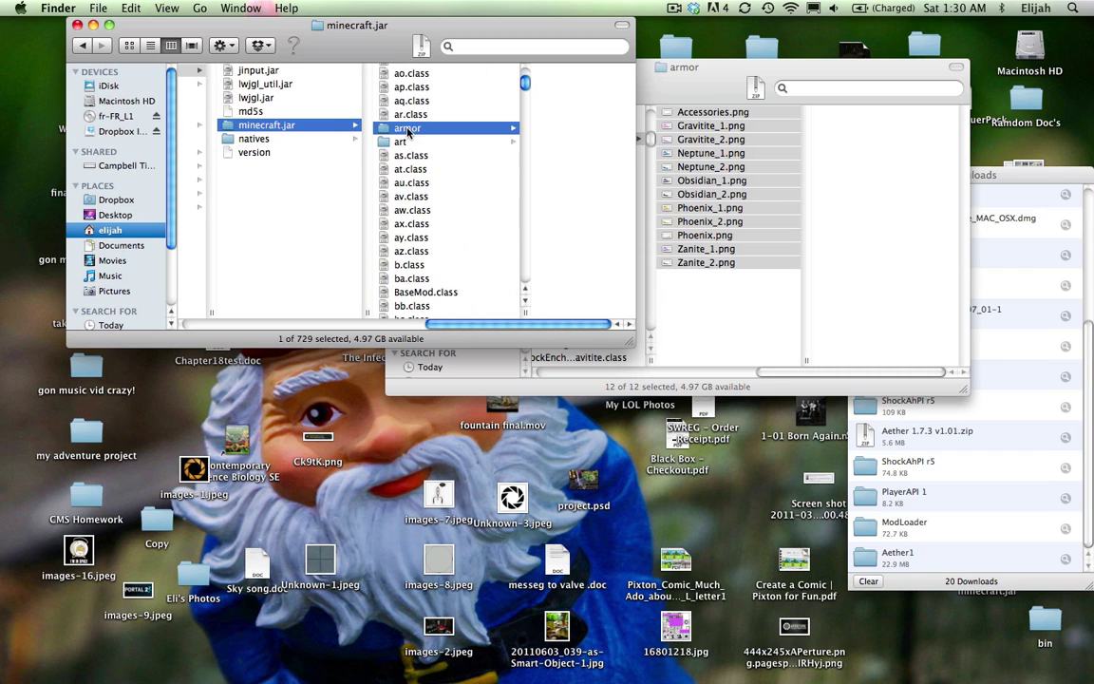
{"action": "right_click", "coordinate": [539, 255]}
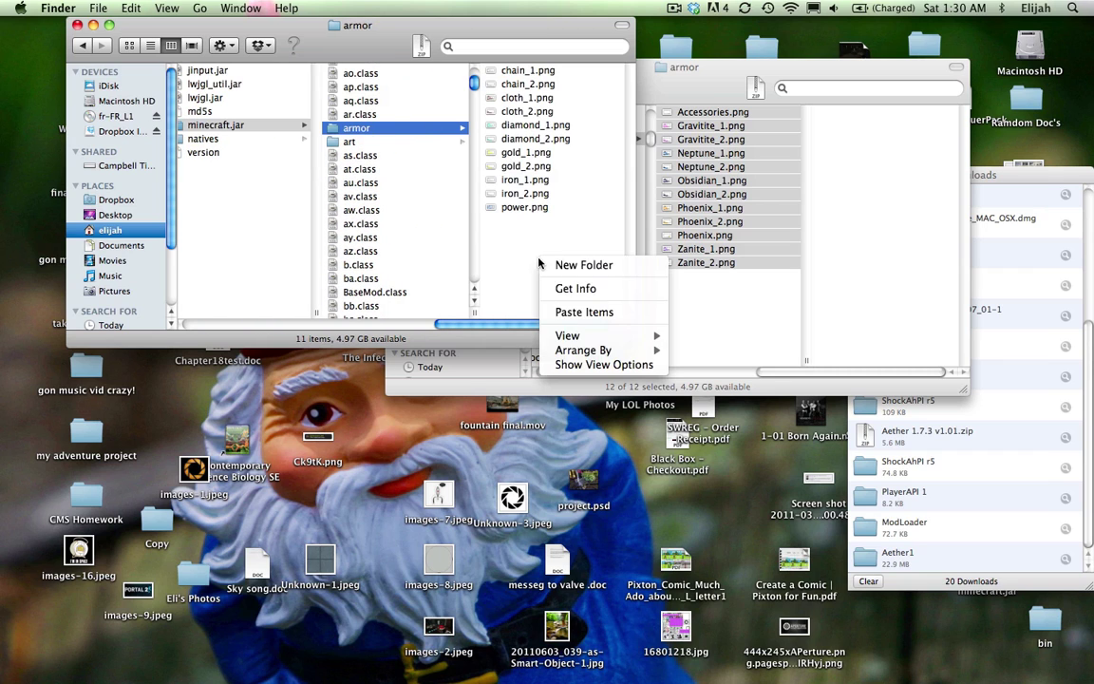
{"action": "left_click", "coordinate": [578, 312]}
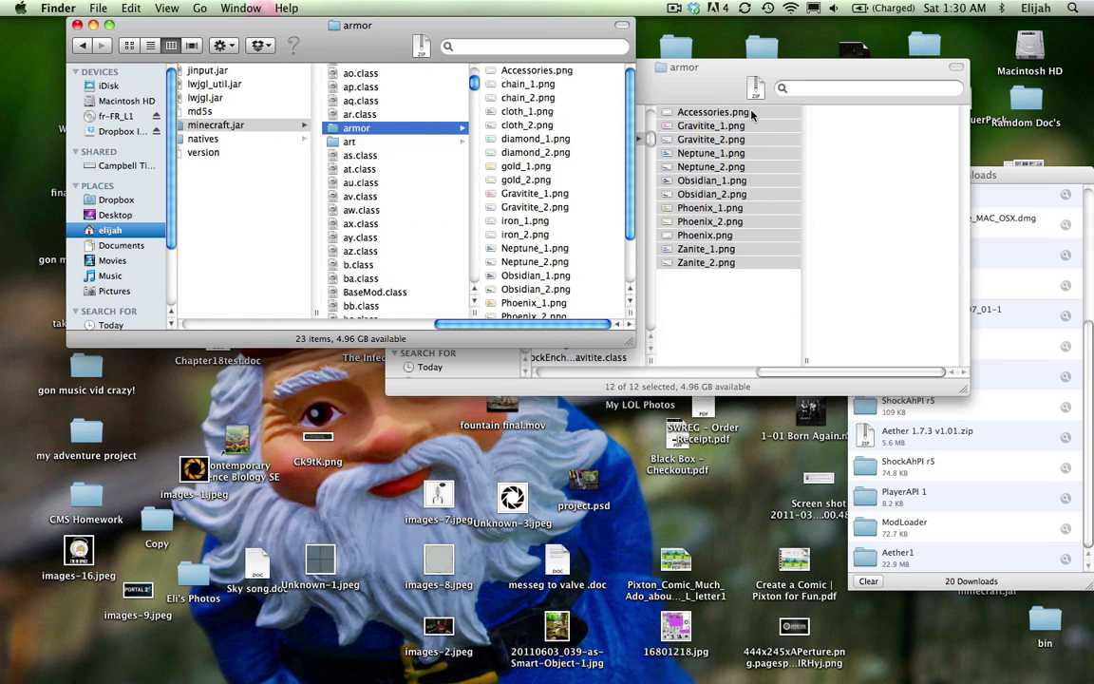
{"action": "left_click", "coordinate": [724, 96]}
- Select the Aether class files and aether folder in the Jar folder
{"action": "scroll", "coordinate": [544, 220], "scroll_direction": "left", "scroll_amount": 5}
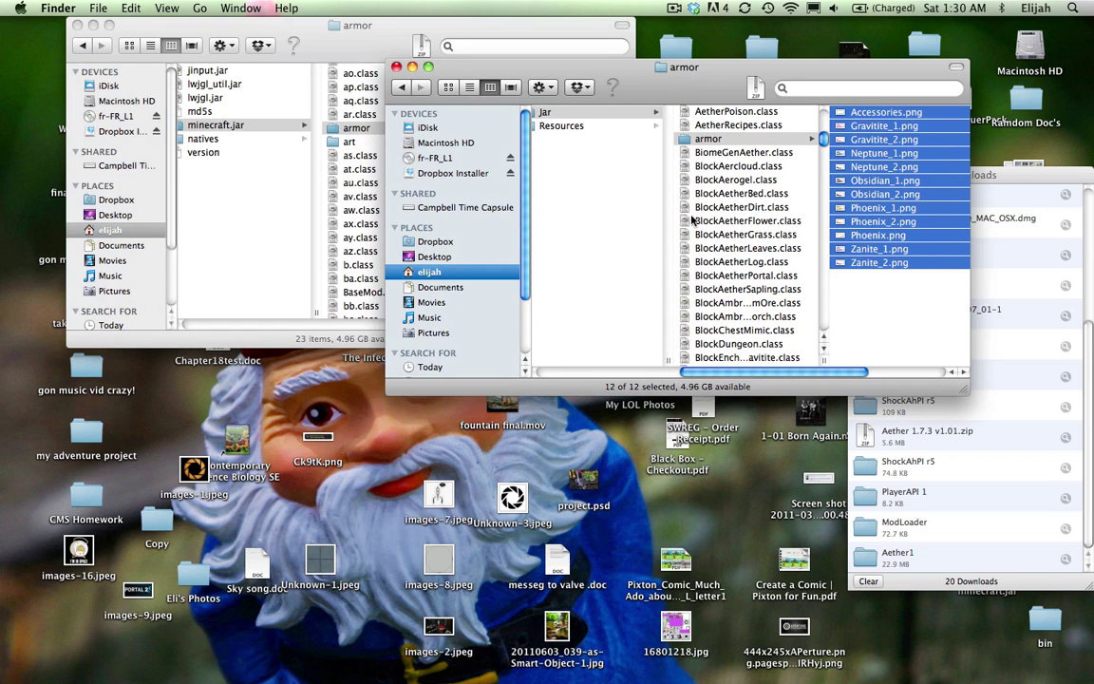
{"action": "left_click", "coordinate": [726, 112]}
{"action": "scroll", "coordinate": [707, 142], "scroll_direction": "down", "scroll_amount": 15}
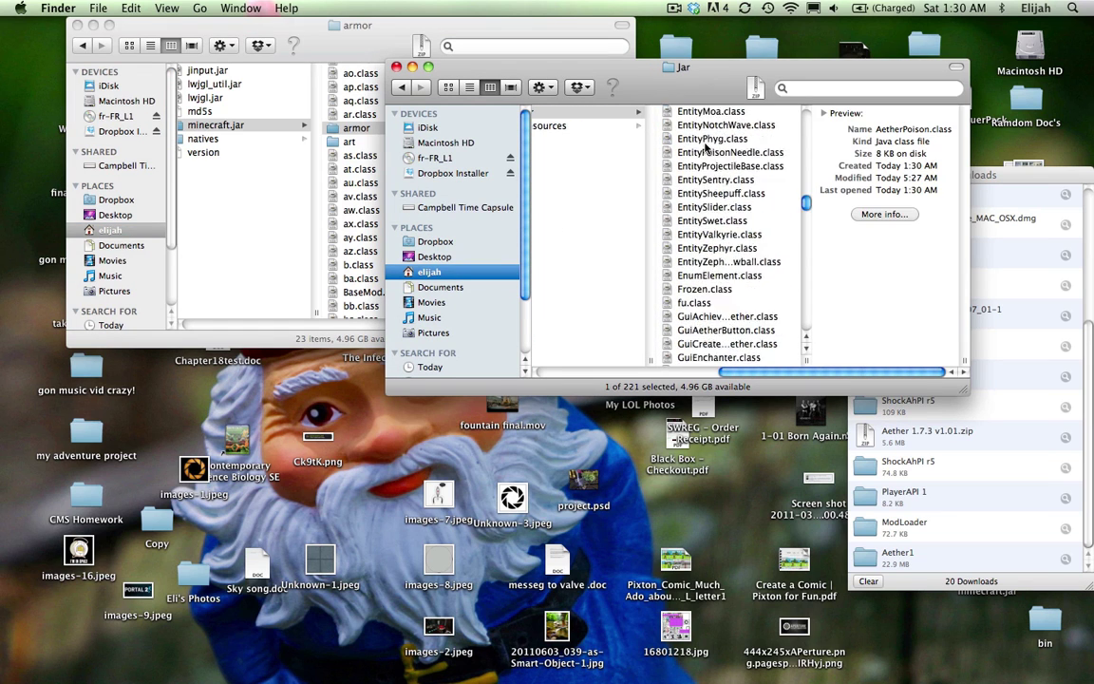
{"action": "scroll", "coordinate": [706, 147], "scroll_direction": "down", "scroll_amount": 10}
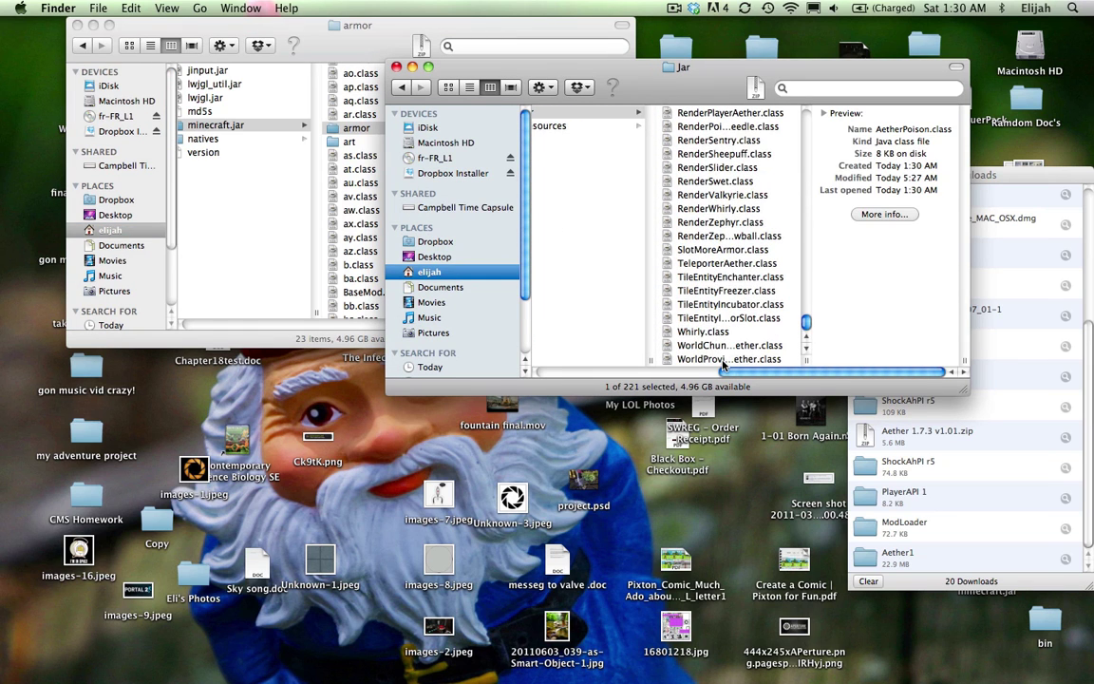
{"action": "left_click", "coordinate": [721, 359], "text": "shift"}
{"action": "scroll", "coordinate": [721, 364], "scroll_direction": "up", "scroll_amount": 15}
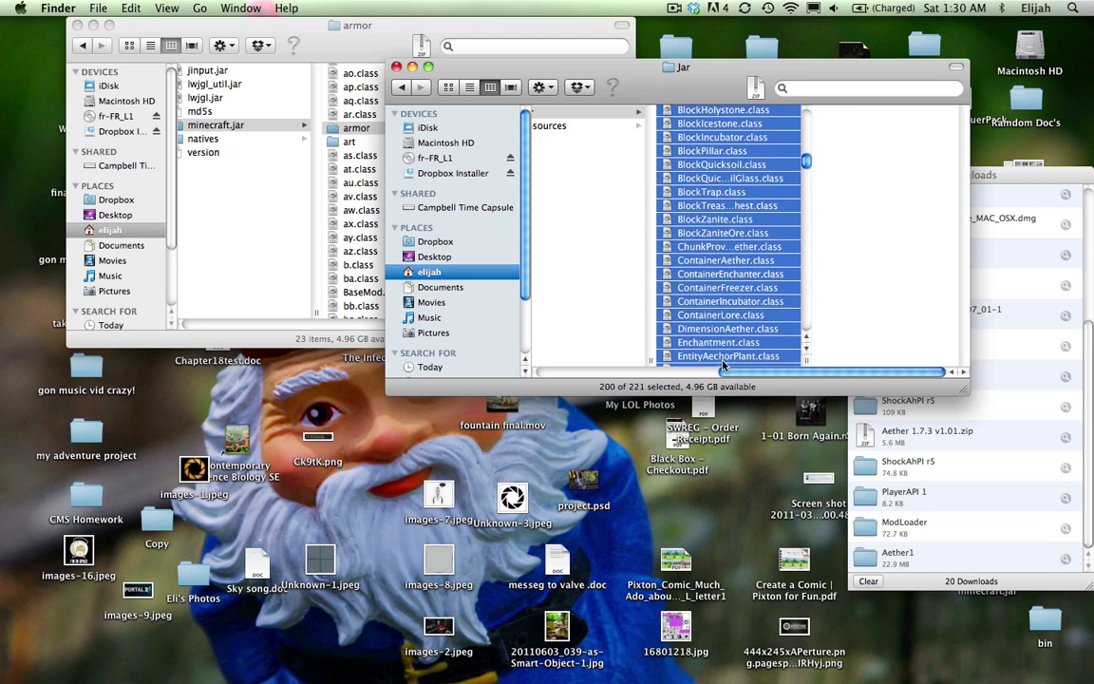
{"action": "scroll", "coordinate": [722, 363], "scroll_direction": "up", "scroll_amount": 10}
{"action": "scroll", "coordinate": [721, 364], "scroll_direction": "down", "scroll_amount": 5}
{"action": "scroll", "coordinate": [649, 323], "scroll_direction": "up", "scroll_amount": 5}
{"action": "left_click", "coordinate": [699, 112], "text": "shift"}
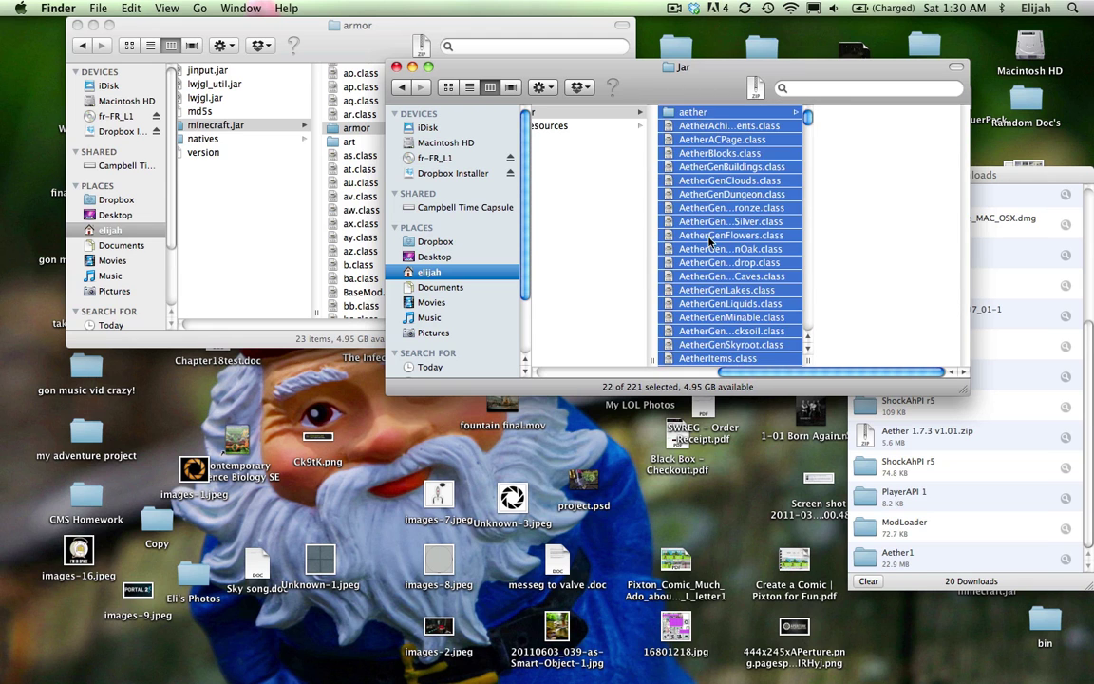
{"action": "scroll", "coordinate": [708, 241], "scroll_direction": "down", "scroll_amount": 20}
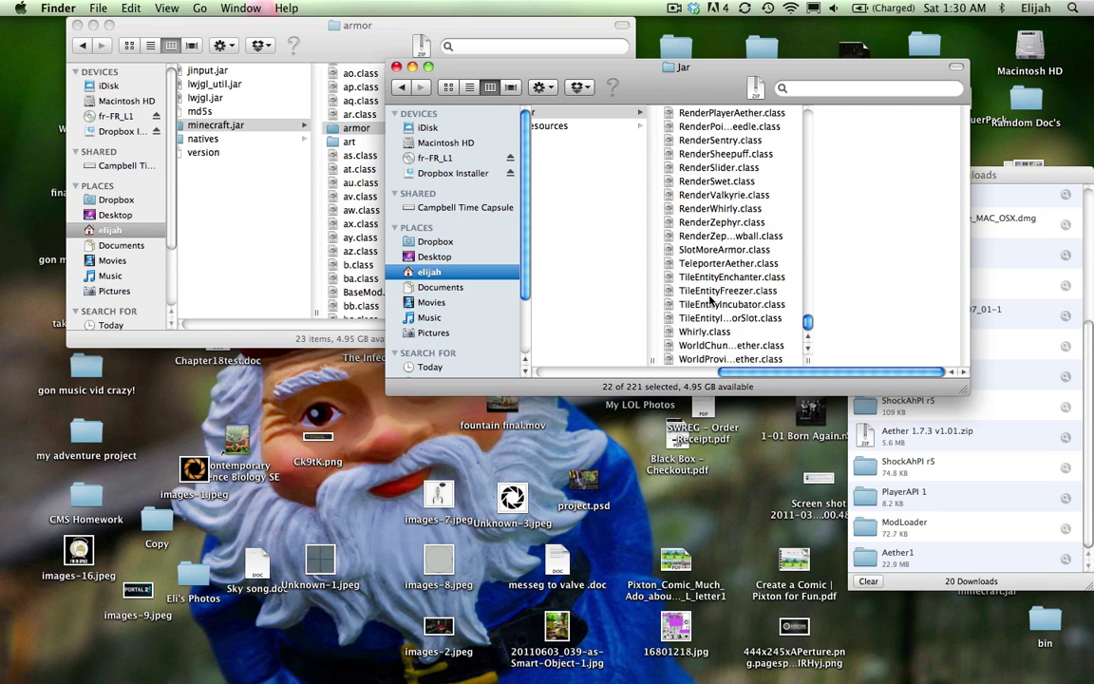
{"action": "left_click", "coordinate": [698, 358], "text": "shift"}
{"action": "scroll", "coordinate": [698, 357], "scroll_direction": "up", "scroll_amount": 20}
{"action": "left_click", "coordinate": [700, 138]}
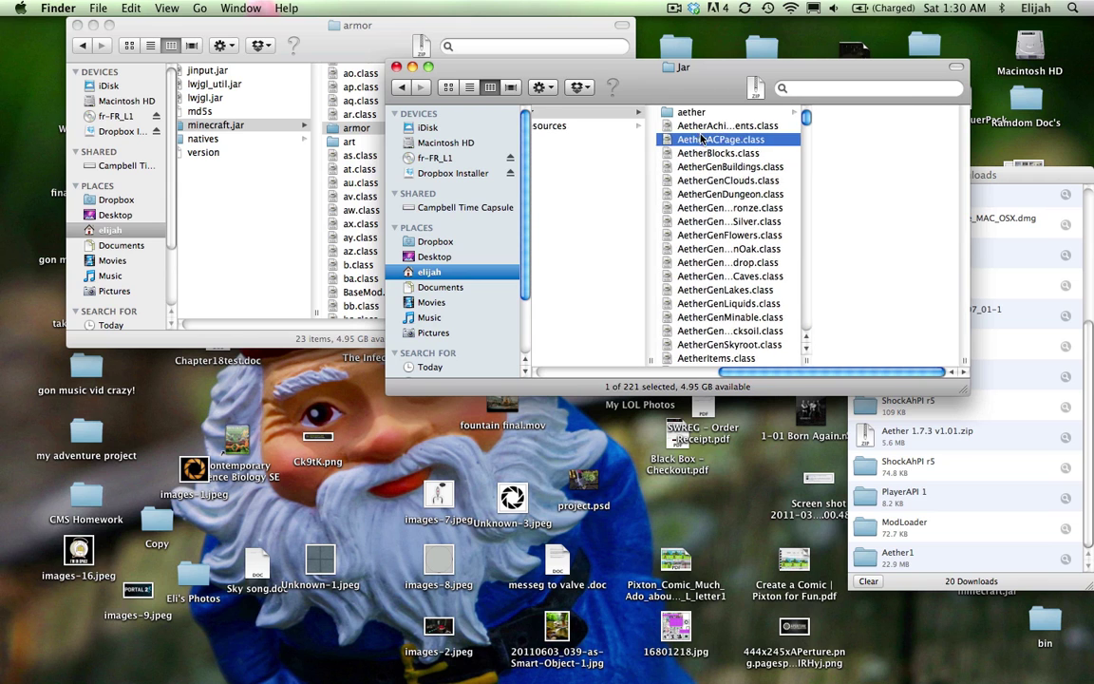
{"action": "key", "text": "Up"}
- Select every Jar item except the armor folder and copy the 220 items
{"action": "scroll", "coordinate": [699, 304], "scroll_direction": "down", "scroll_amount": 10}
{"action": "scroll", "coordinate": [699, 313], "scroll_direction": "down", "scroll_amount": 15}
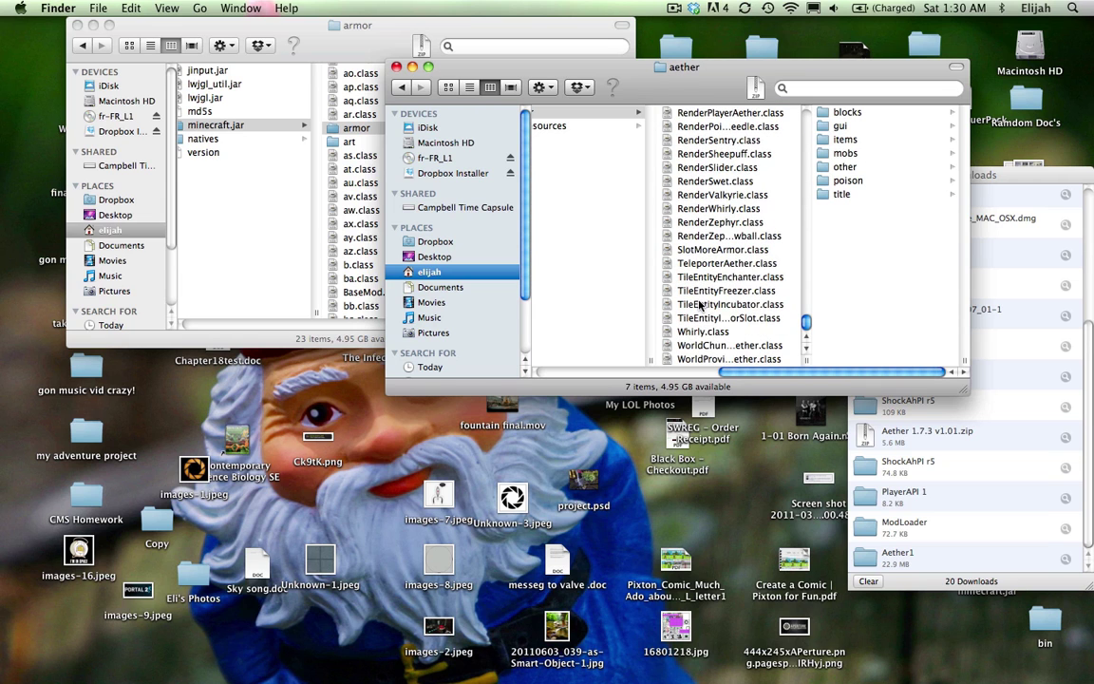
{"action": "left_click", "coordinate": [699, 357], "text": "shift"}
{"action": "scroll", "coordinate": [699, 358], "scroll_direction": "up", "scroll_amount": 20}
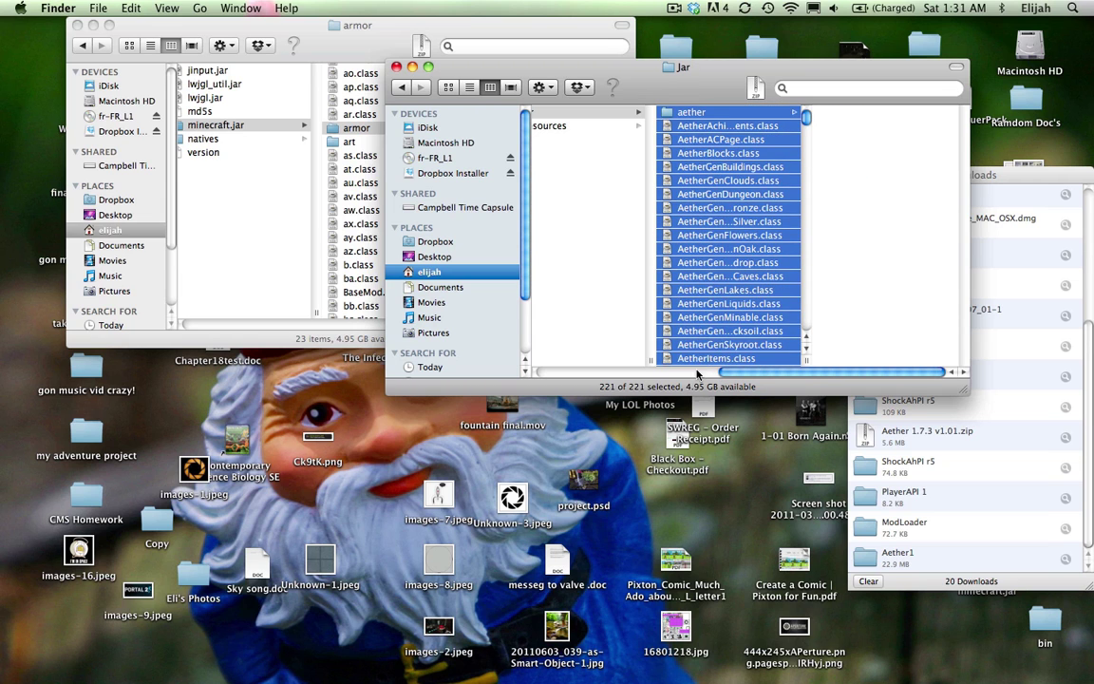
{"action": "scroll", "coordinate": [734, 238], "scroll_direction": "down", "scroll_amount": 5}
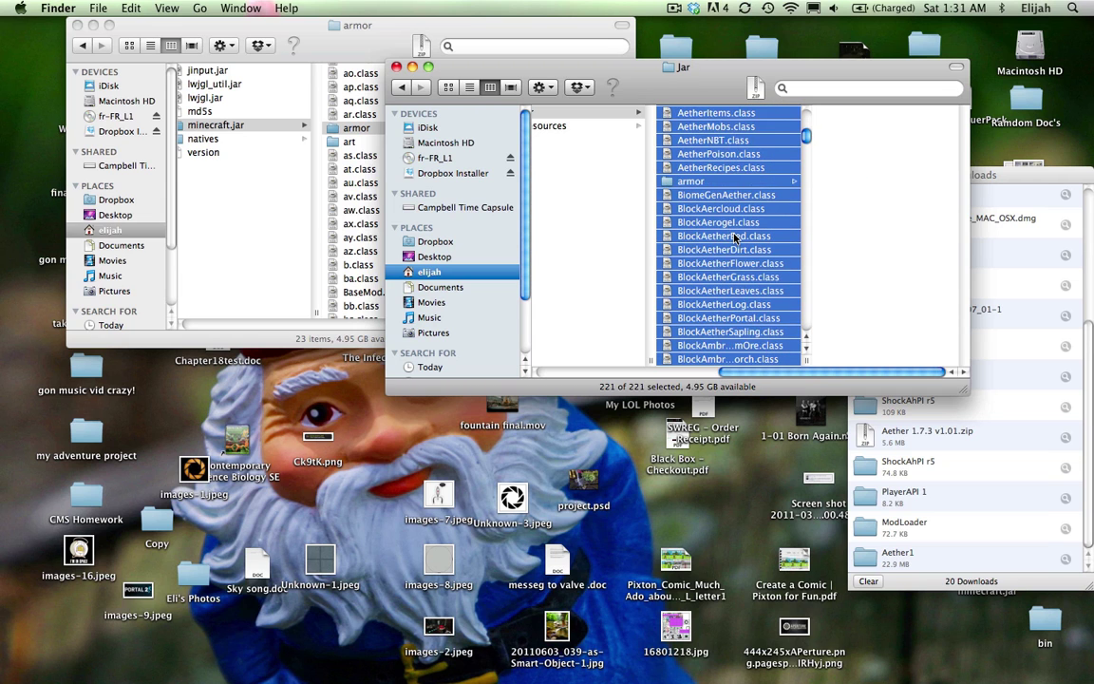
{"action": "left_click", "coordinate": [712, 180], "text": "super"}
{"action": "scroll", "coordinate": [712, 180], "scroll_direction": "down", "scroll_amount": 3}
{"action": "scroll", "coordinate": [707, 186], "scroll_direction": "up", "scroll_amount": 2}
{"action": "scroll", "coordinate": [707, 186], "scroll_direction": "down", "scroll_amount": 2}
{"action": "right_click", "coordinate": [774, 180]}
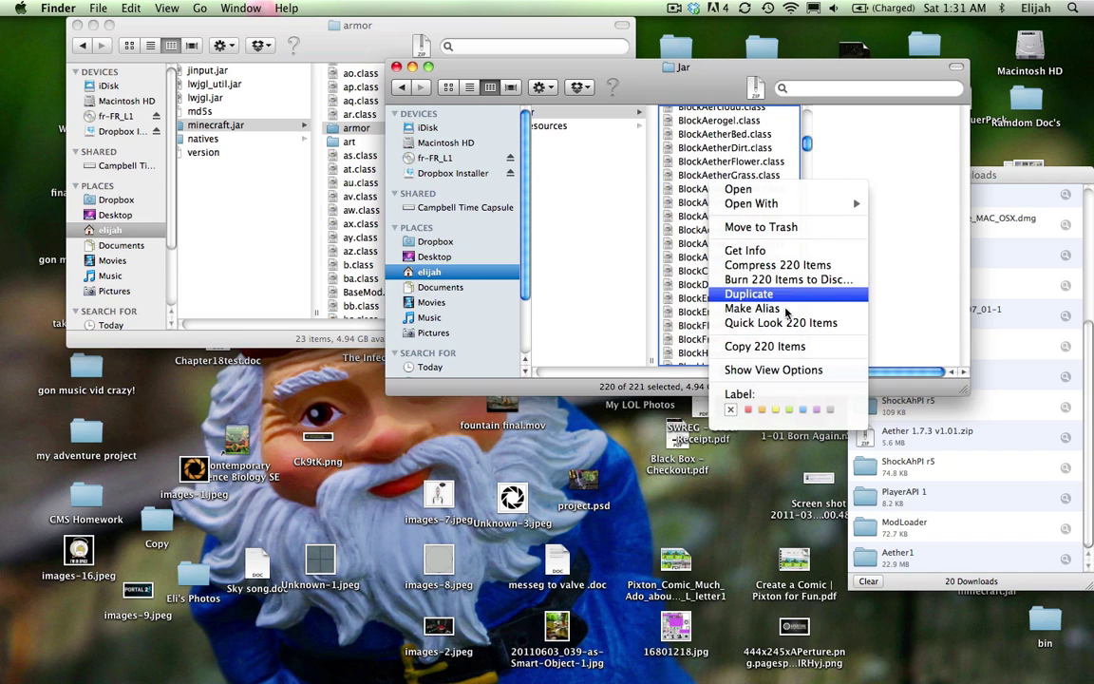
{"action": "left_click", "coordinate": [780, 344]}
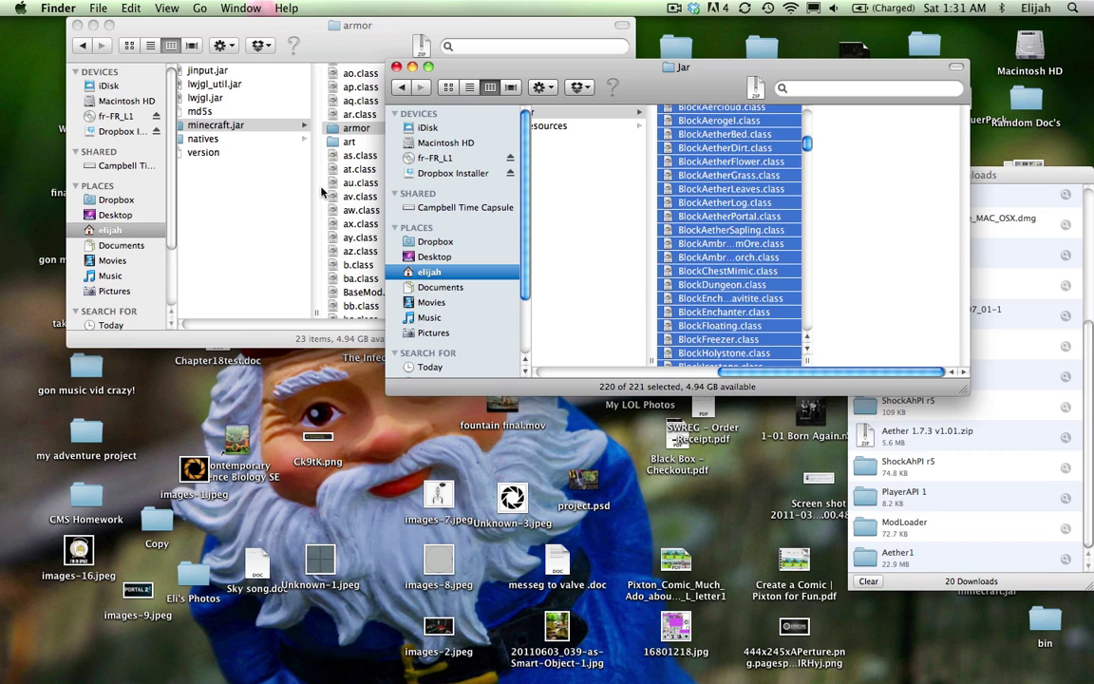
- Paste the items into minecraft.jar, replacing fu.class, and minimize the window
{"action": "left_click", "coordinate": [260, 214]}
{"action": "scroll", "coordinate": [256, 143], "scroll_direction": "left", "scroll_amount": 5}
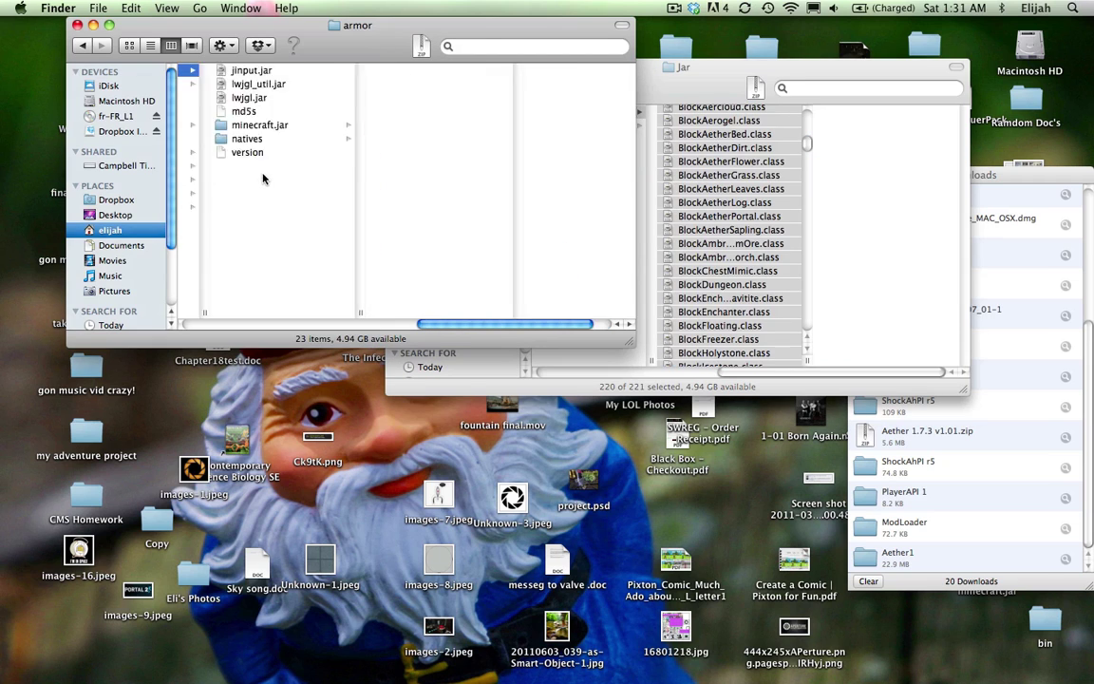
{"action": "left_click", "coordinate": [395, 125]}
{"action": "right_click", "coordinate": [395, 126]}
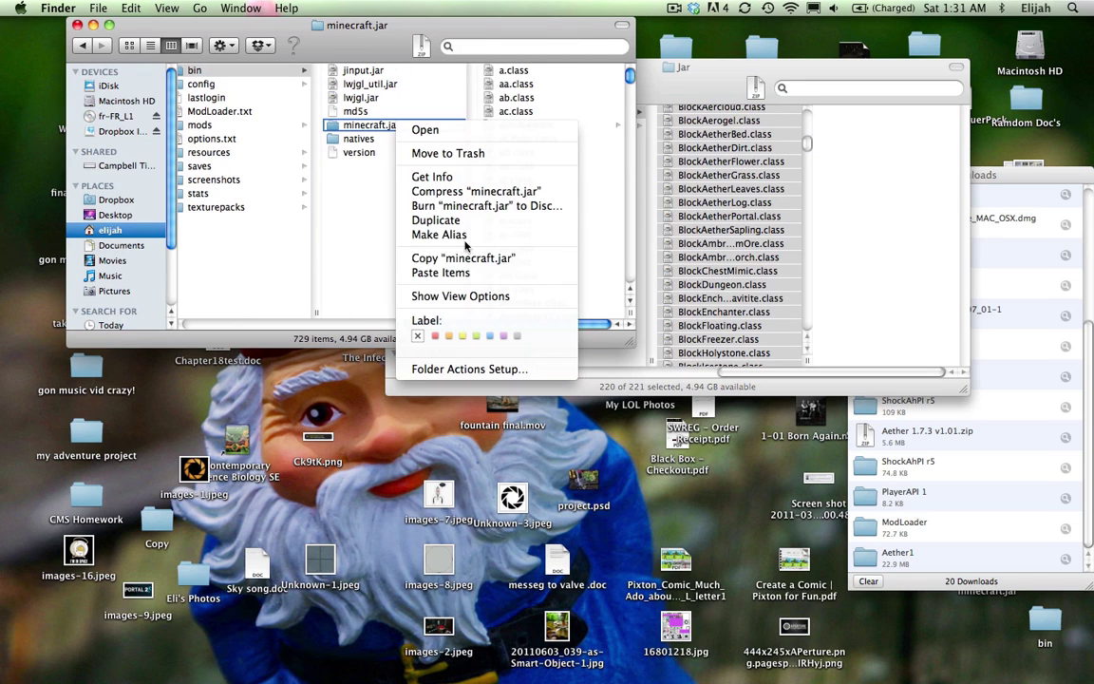
{"action": "left_click", "coordinate": [457, 272]}
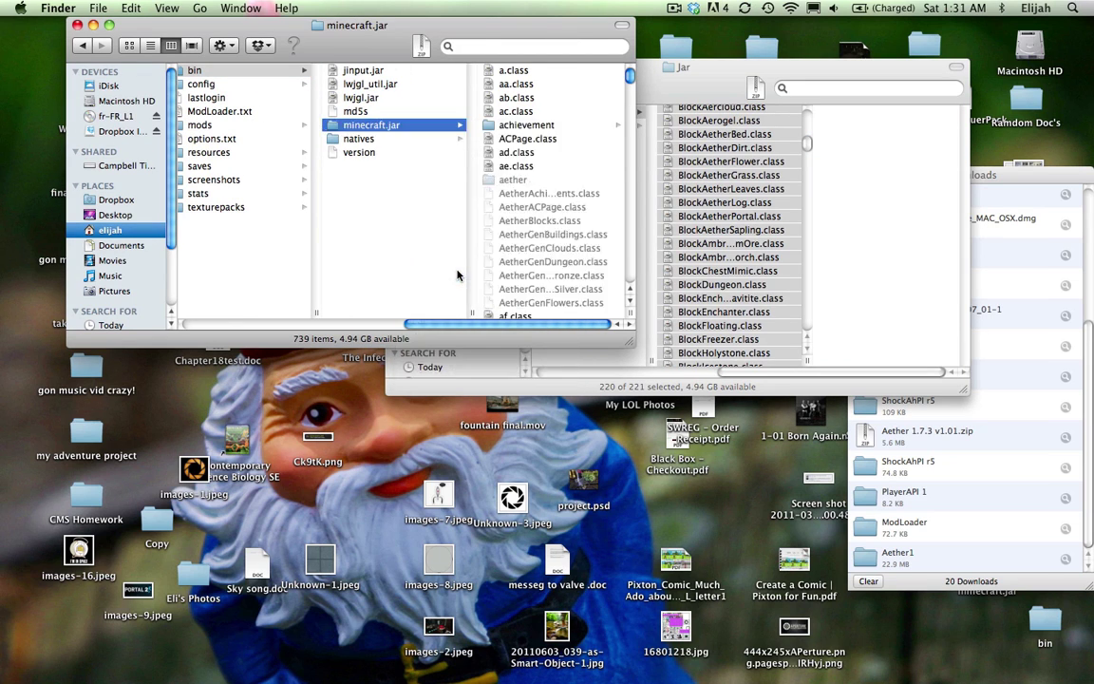
{"action": "left_click", "coordinate": [534, 179]}
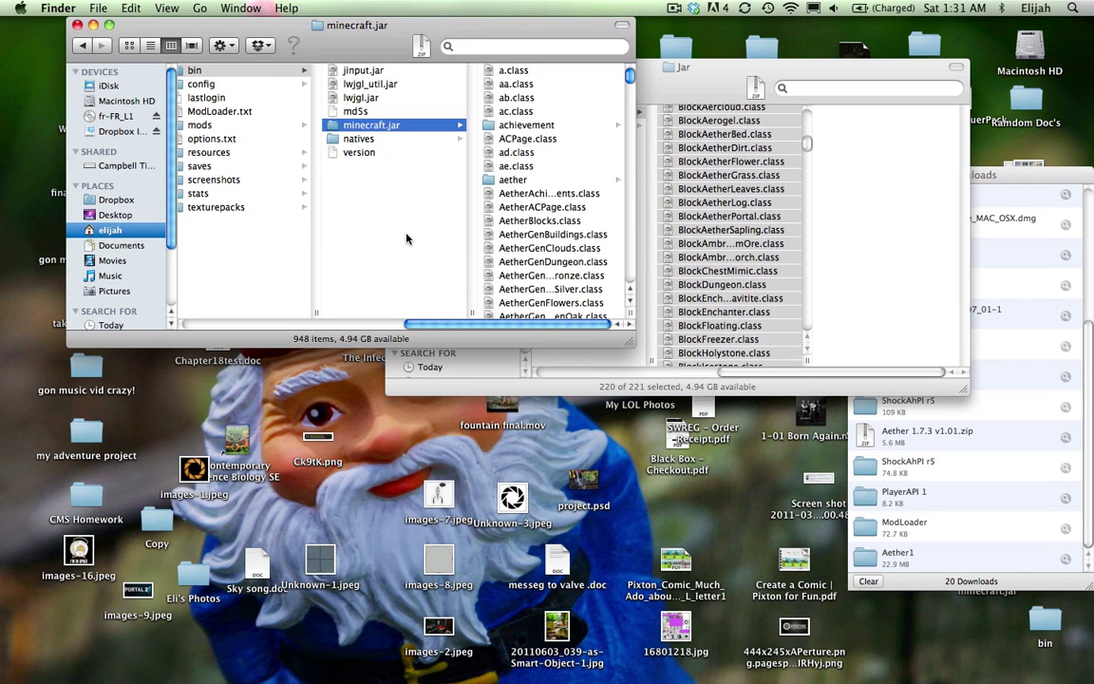
{"action": "left_click", "coordinate": [94, 26]}
- Open the Aether Resources mod folder and the game's resources folder side by side
{"action": "scroll", "coordinate": [625, 225], "scroll_direction": "left", "scroll_amount": 5}
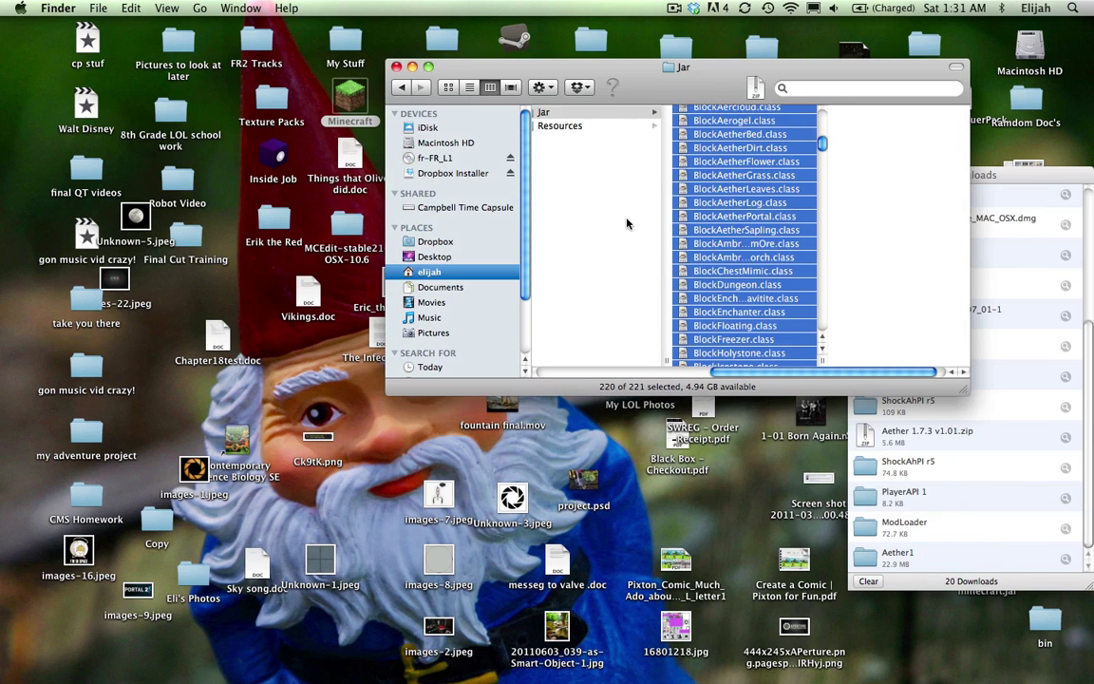
{"action": "left_click", "coordinate": [715, 127]}
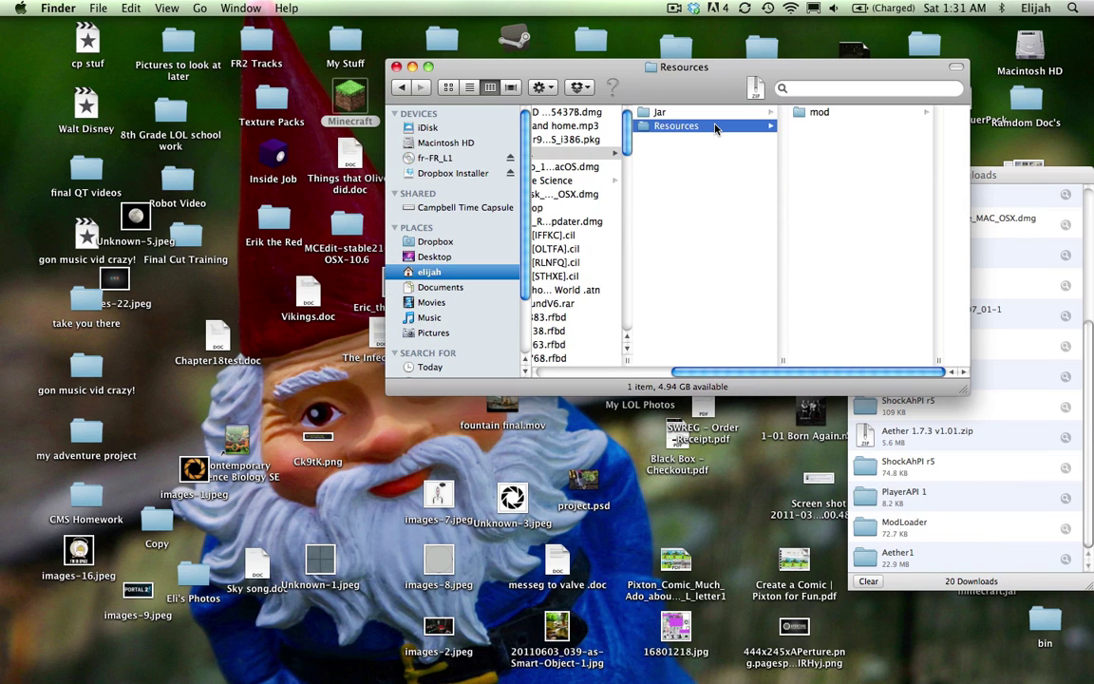
{"action": "left_click", "coordinate": [819, 112]}
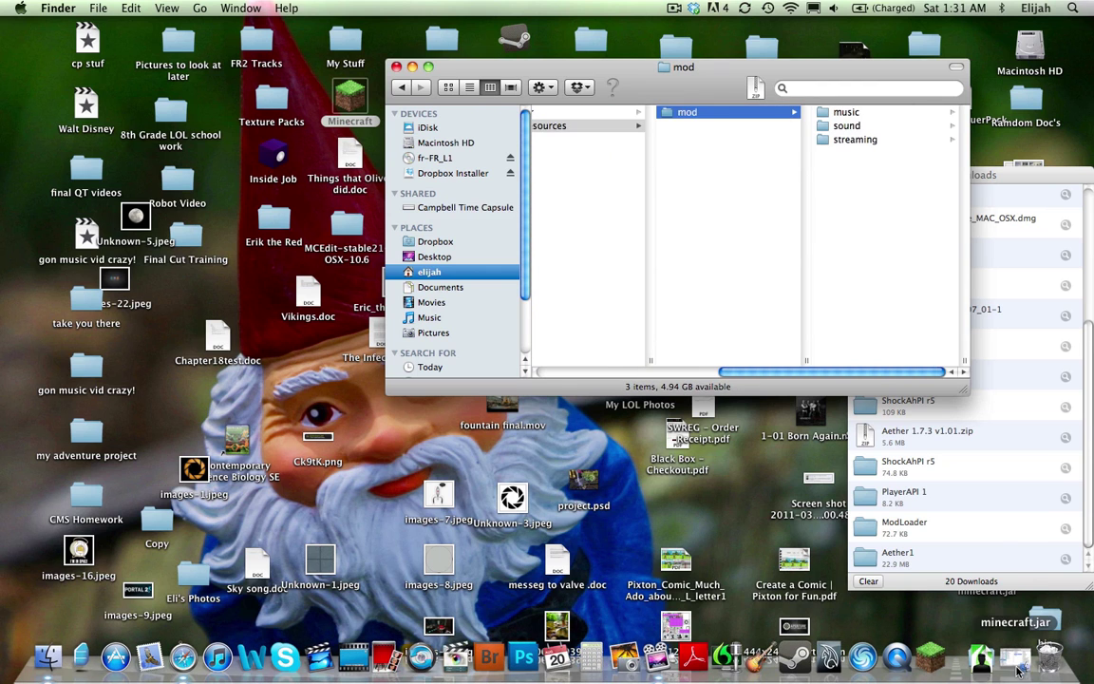
{"action": "left_click", "coordinate": [930, 656]}
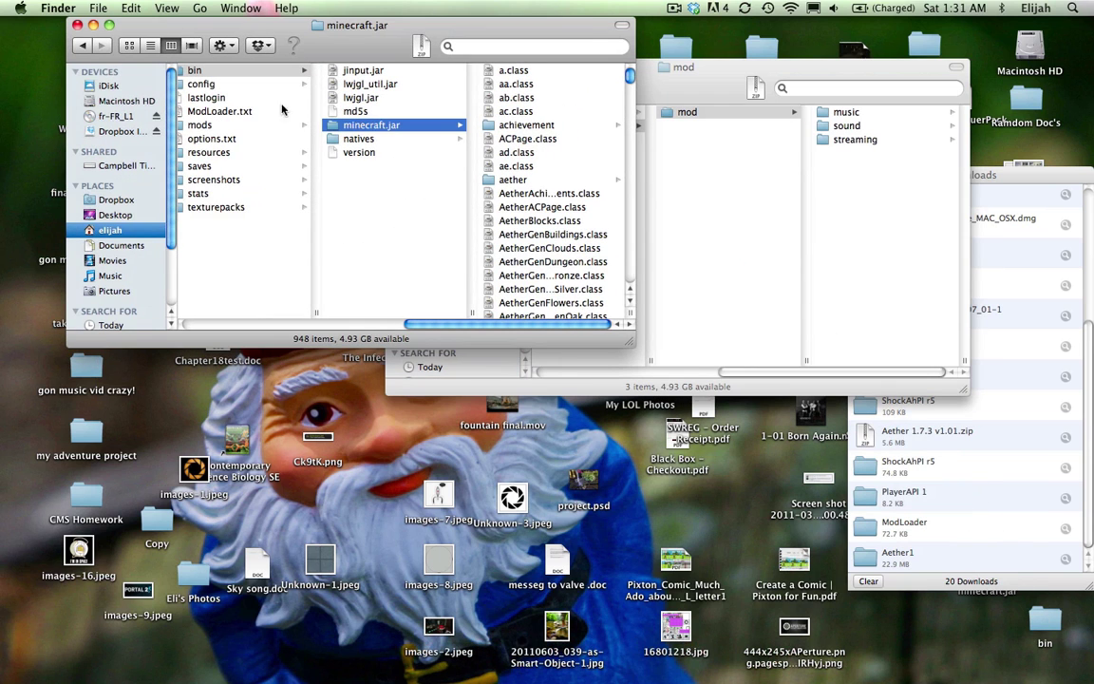
{"action": "scroll", "coordinate": [212, 110], "scroll_direction": "left", "scroll_amount": 3}
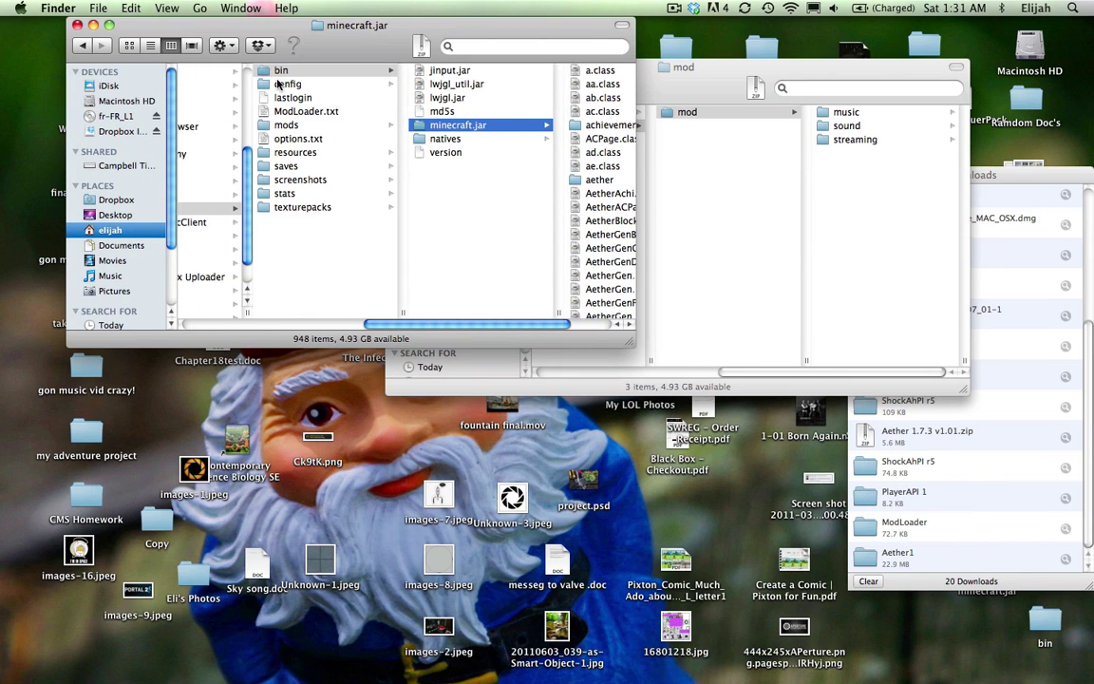
{"action": "scroll", "coordinate": [278, 84], "scroll_direction": "left", "scroll_amount": 2}
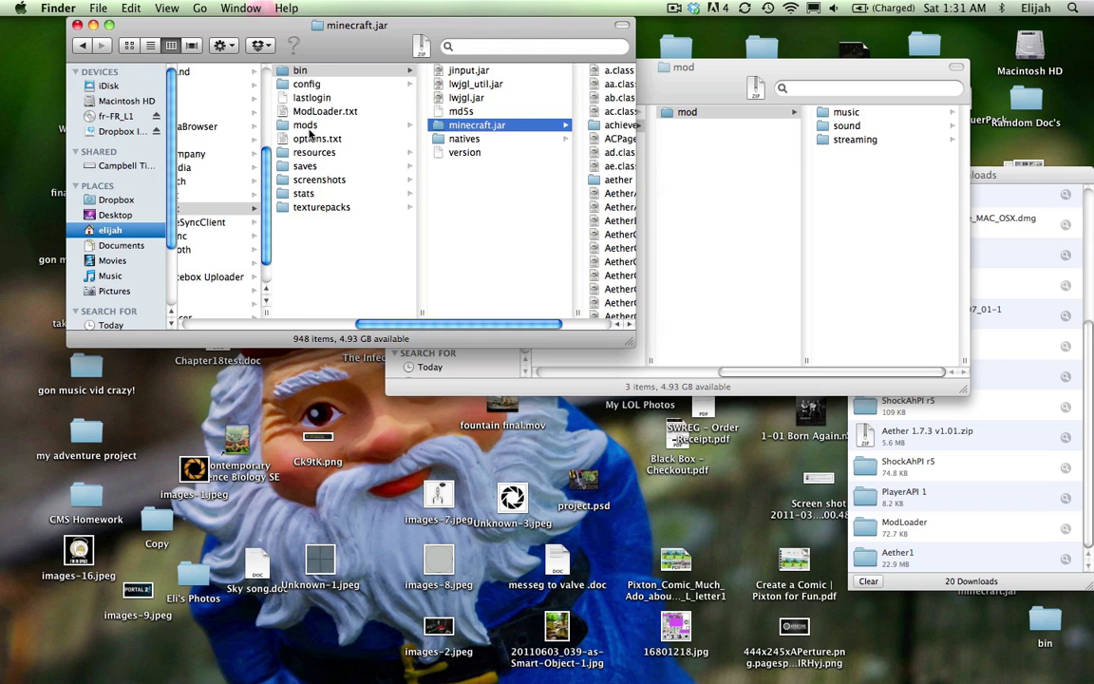
{"action": "left_click", "coordinate": [309, 127]}
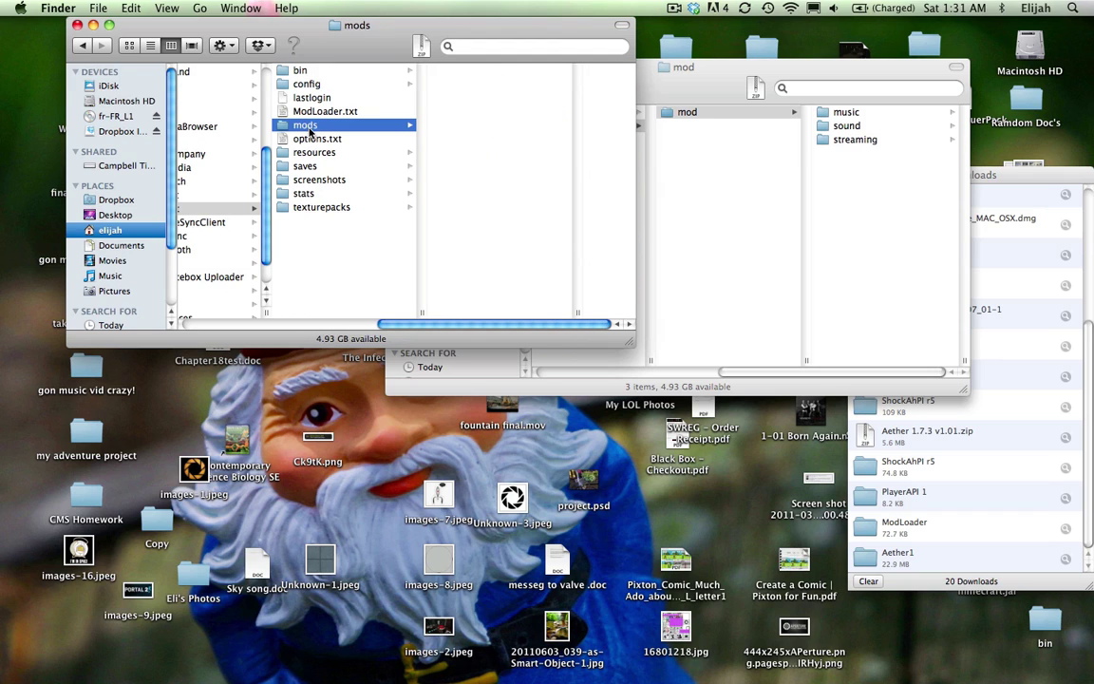
{"action": "left_click", "coordinate": [713, 131]}
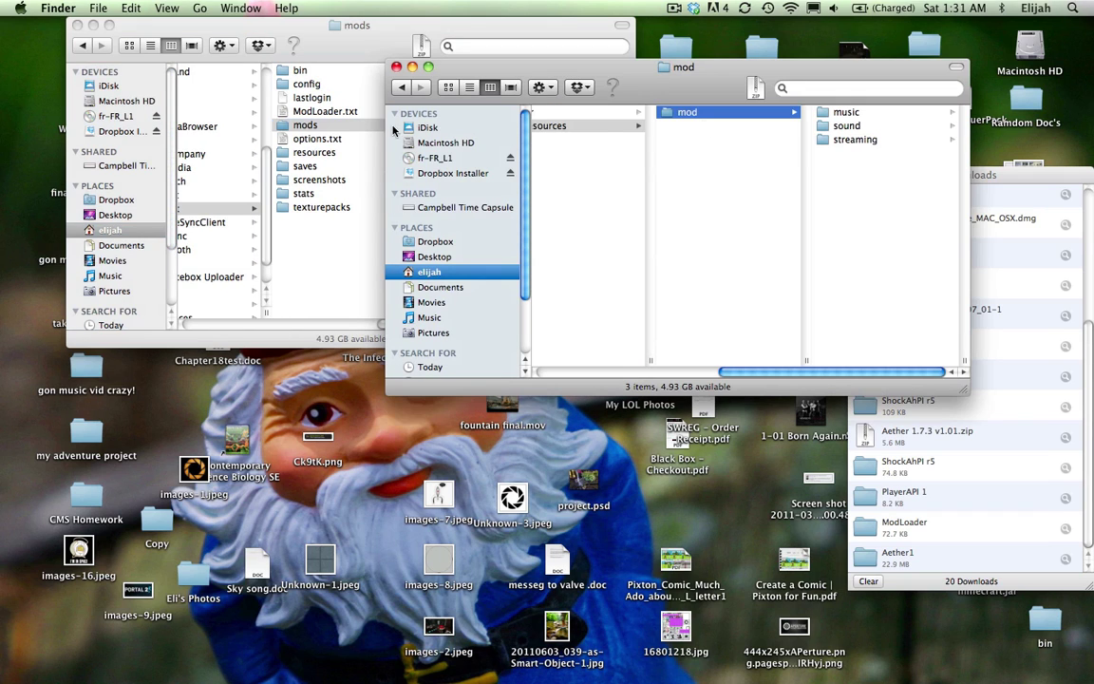
{"action": "left_click", "coordinate": [306, 152]}
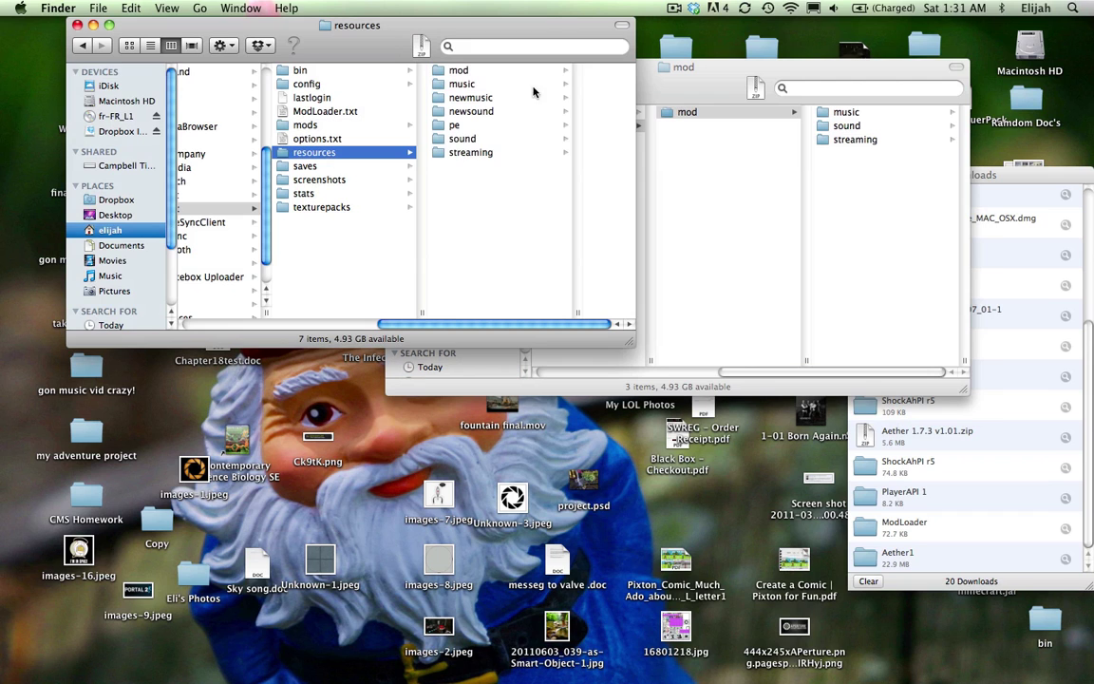
{"action": "left_click", "coordinate": [479, 74]}
{"action": "left_click", "coordinate": [702, 112]}
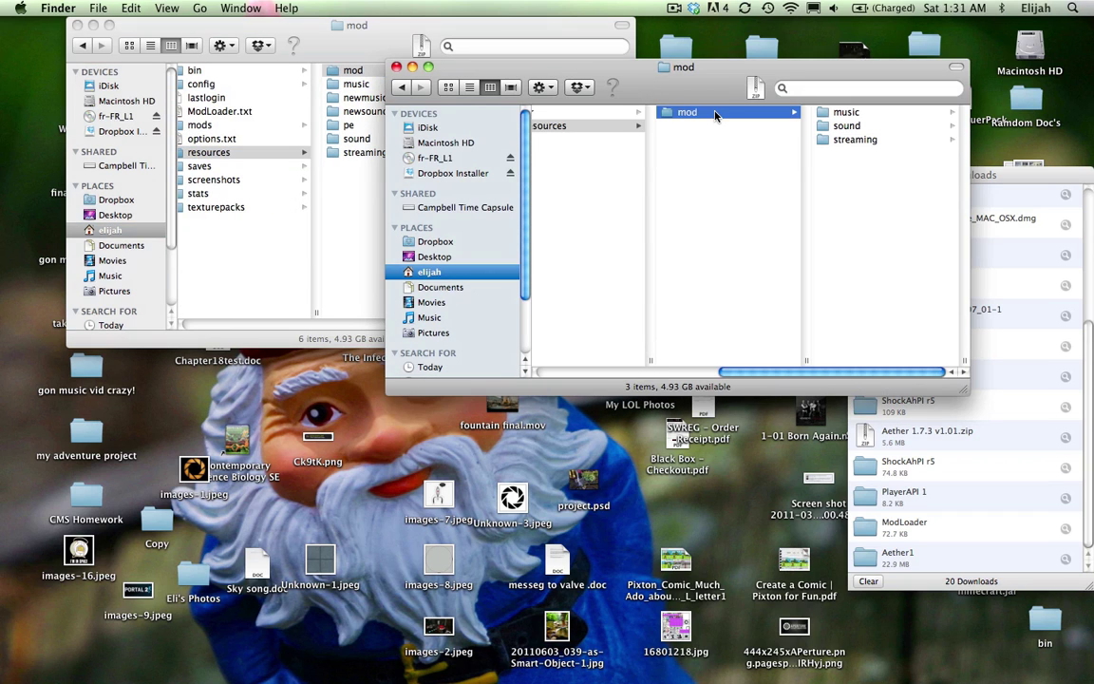
- Copy the Aether mod folder into resources, replacing the existing mod folder
{"action": "right_click", "coordinate": [708, 113]}
{"action": "left_click", "coordinate": [755, 249]}
{"action": "right_click", "coordinate": [358, 223]}
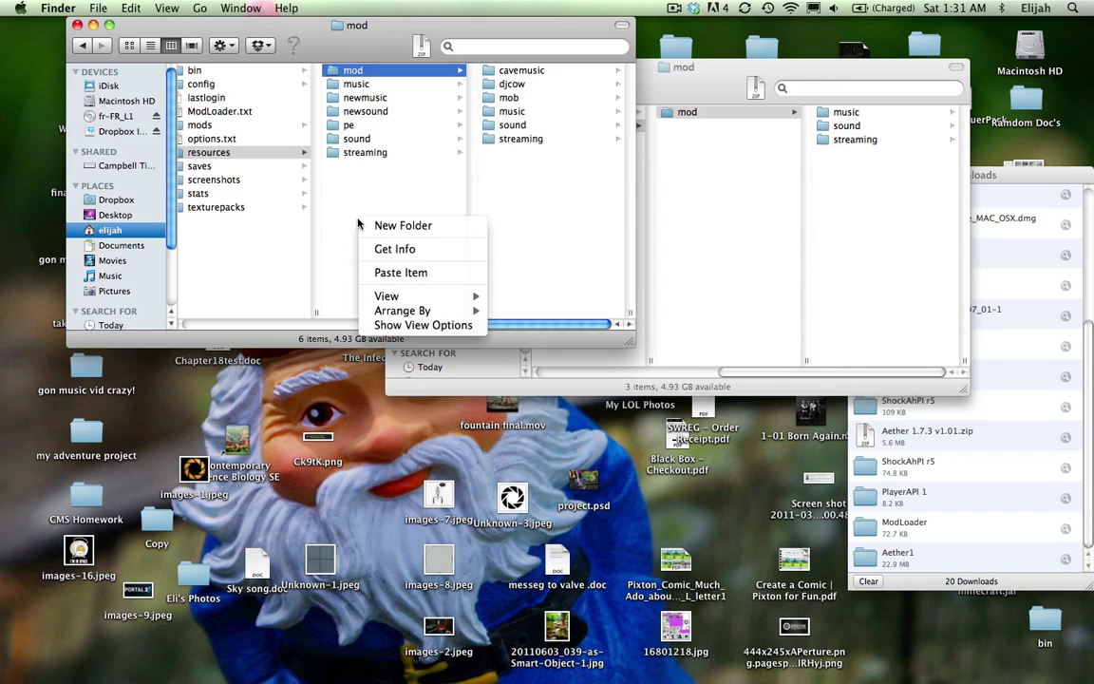
{"action": "left_click", "coordinate": [416, 273]}
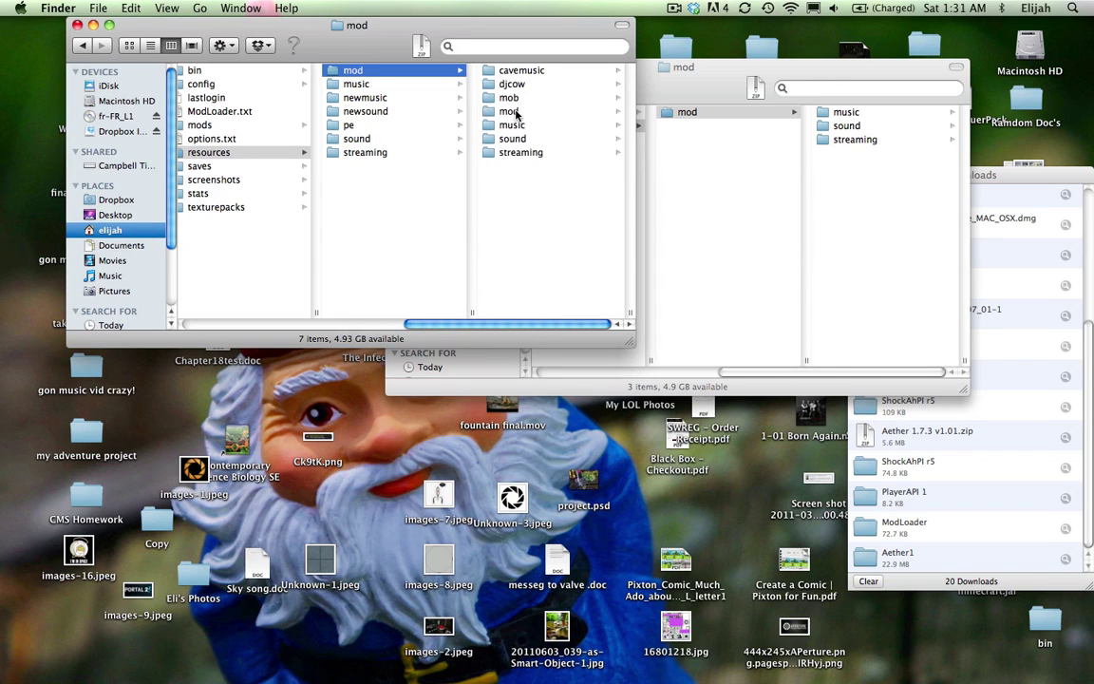
{"action": "left_click", "coordinate": [503, 112]}
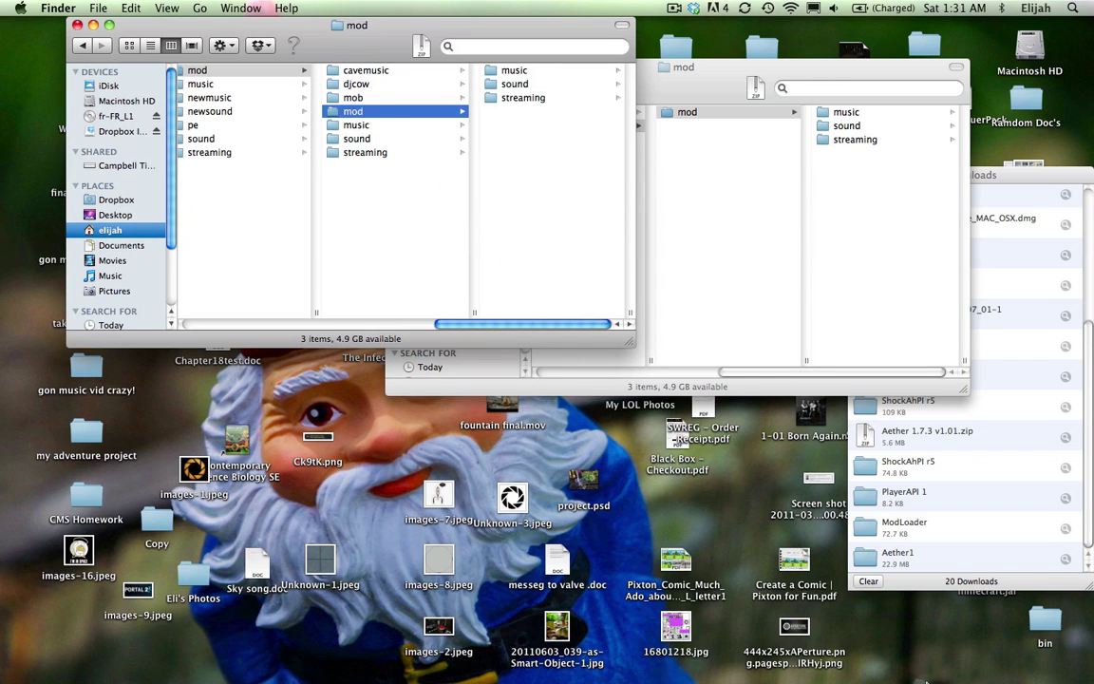
{"action": "mouse_move", "coordinate": [765, 678]}
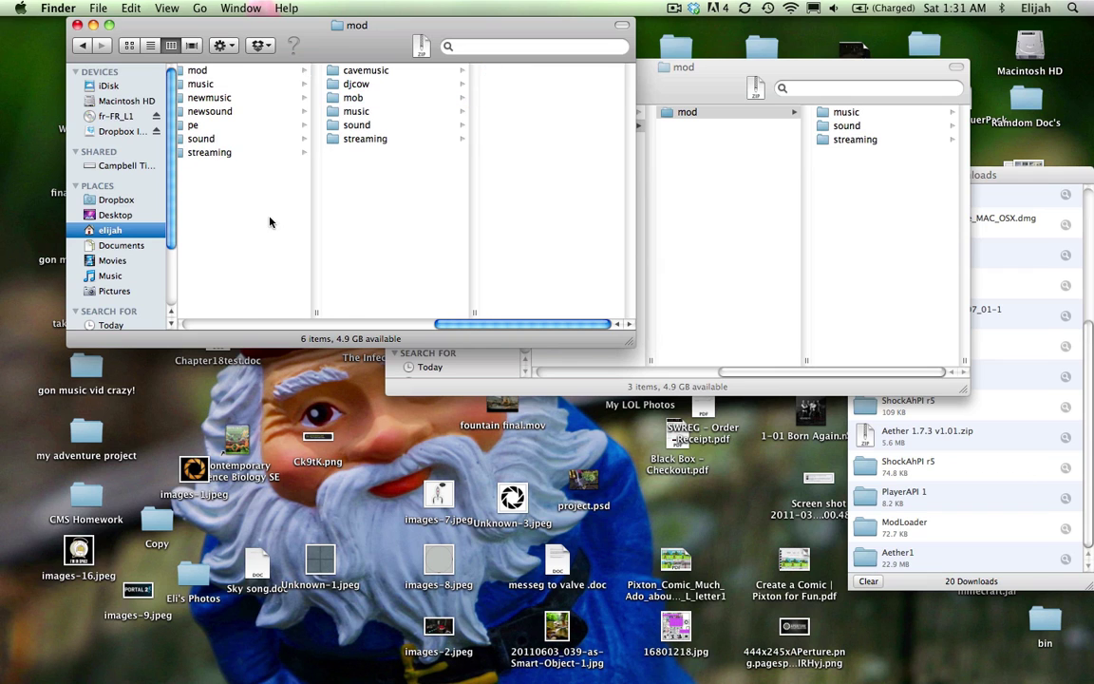
{"action": "scroll", "coordinate": [268, 213], "scroll_direction": "left", "scroll_amount": 2}
{"action": "left_click", "coordinate": [384, 228]}
{"action": "right_click", "coordinate": [400, 232]}
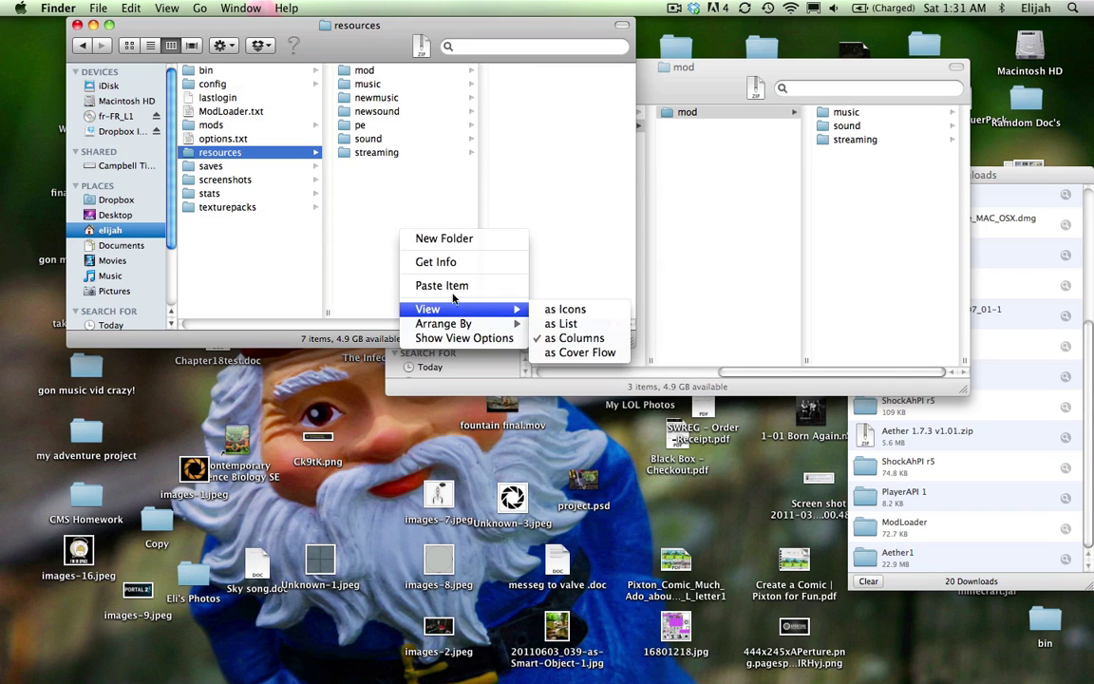
{"action": "left_click", "coordinate": [448, 285]}
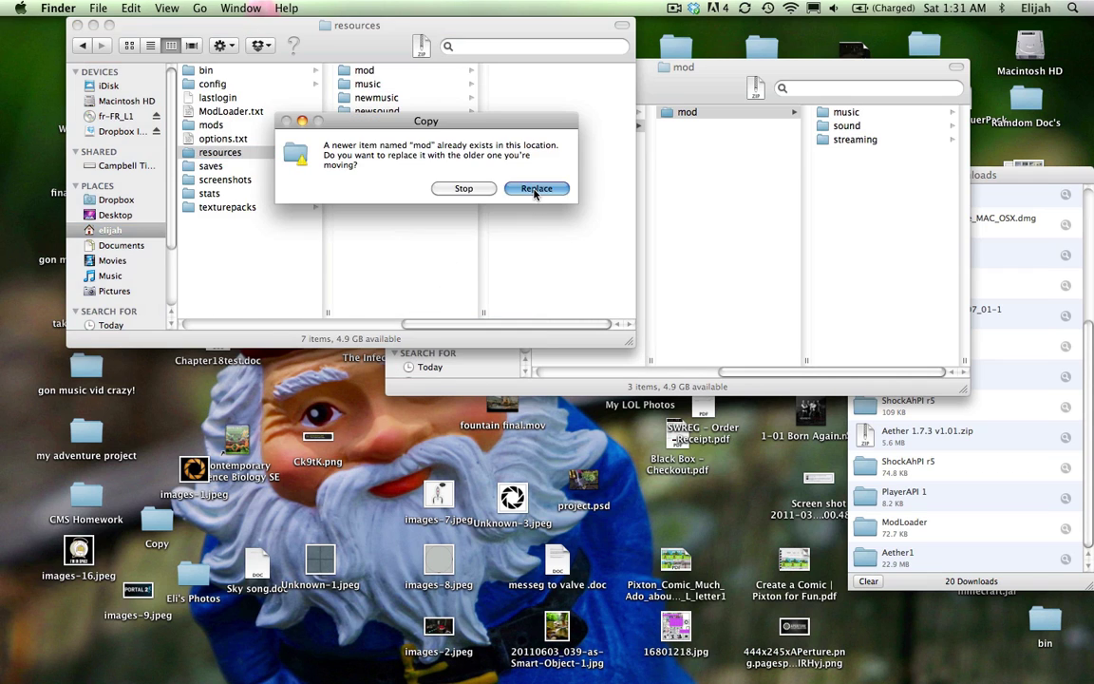
{"action": "left_click", "coordinate": [534, 191]}
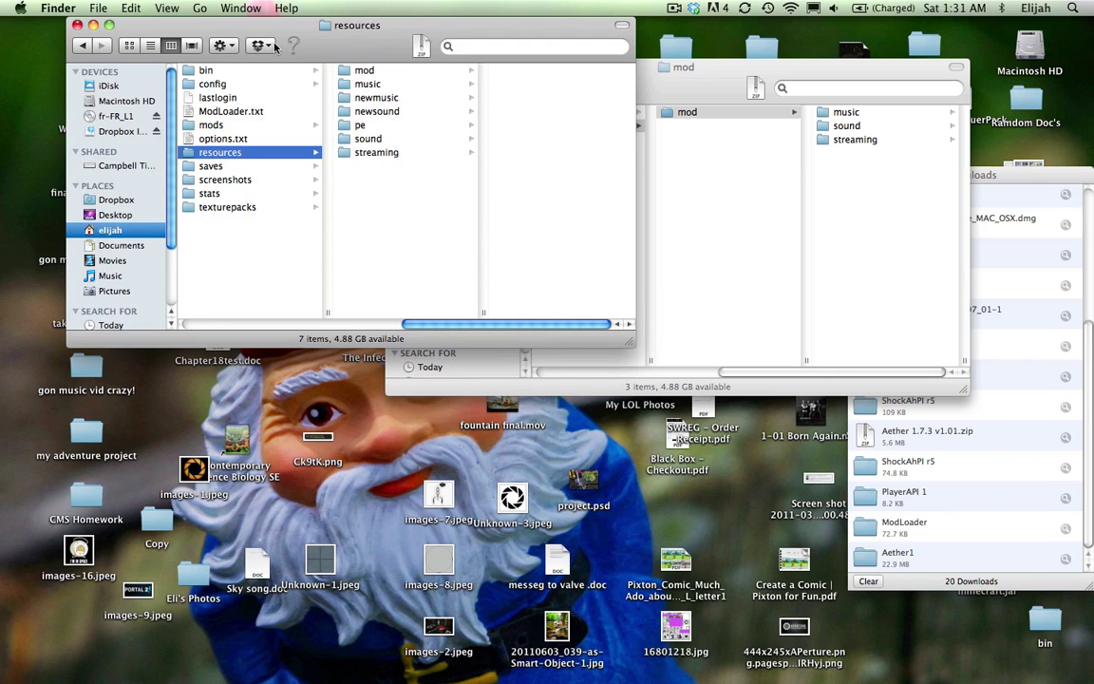
{"action": "left_click", "coordinate": [757, 84]}
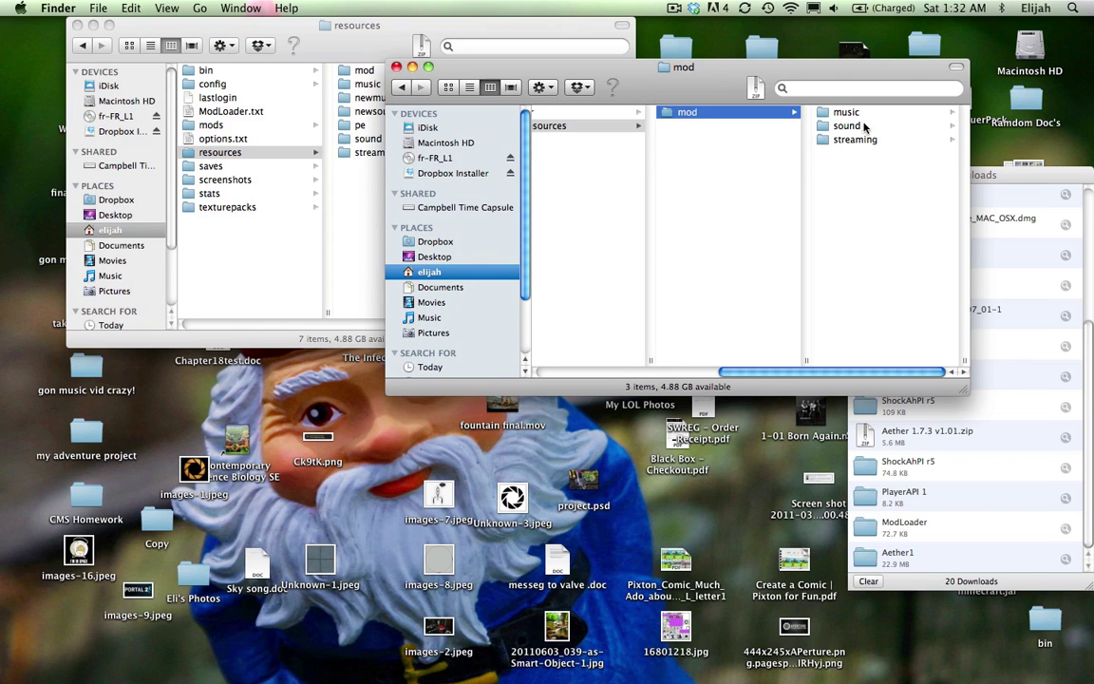
- Close the Aether jar, resources and Downloads windows, then launch Minecraft and log in
{"action": "scroll", "coordinate": [655, 137], "scroll_direction": "left", "scroll_amount": 2}
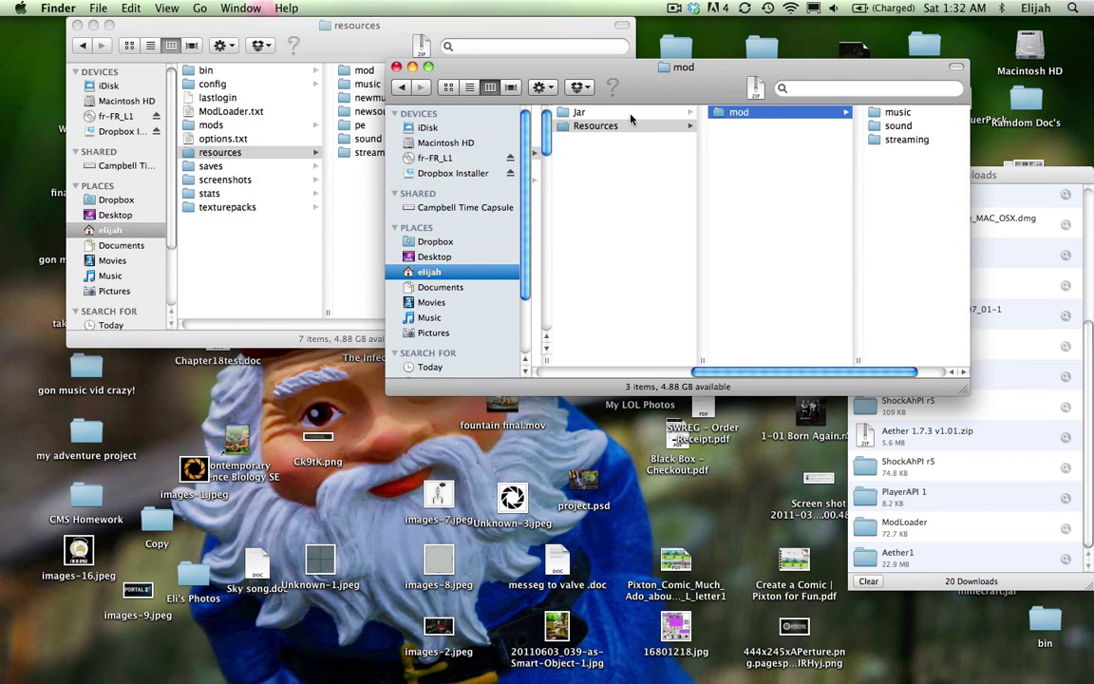
{"action": "left_click", "coordinate": [581, 112]}
{"action": "scroll", "coordinate": [822, 243], "scroll_direction": "down", "scroll_amount": 15}
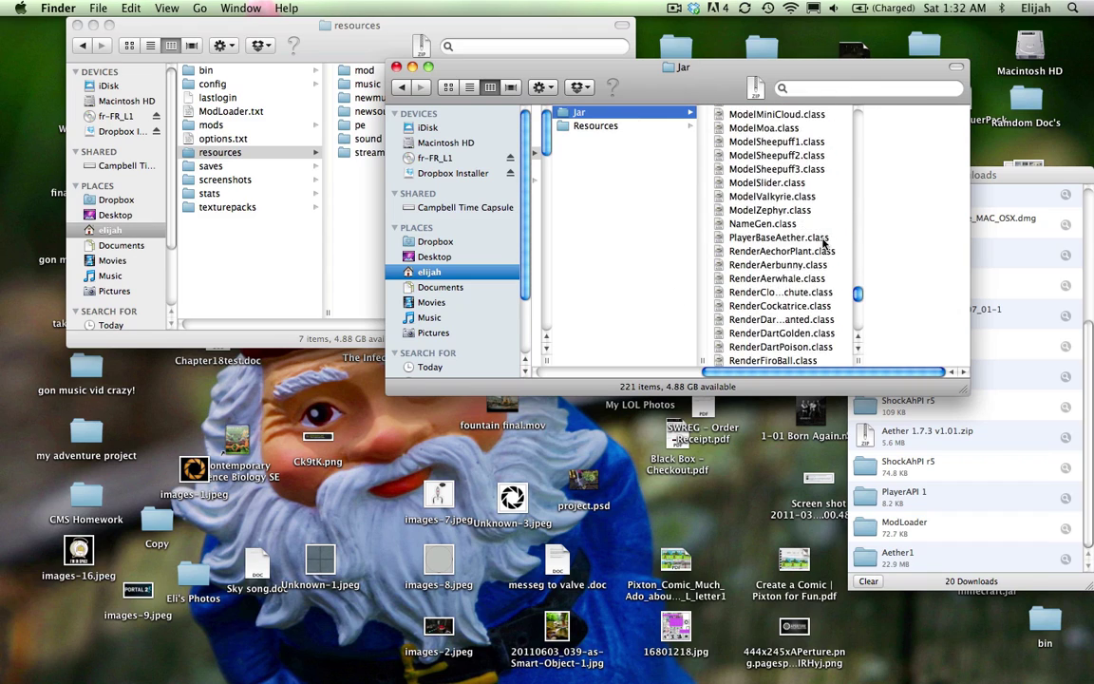
{"action": "scroll", "coordinate": [822, 243], "scroll_direction": "up", "scroll_amount": 10}
{"action": "scroll", "coordinate": [823, 243], "scroll_direction": "up", "scroll_amount": 5}
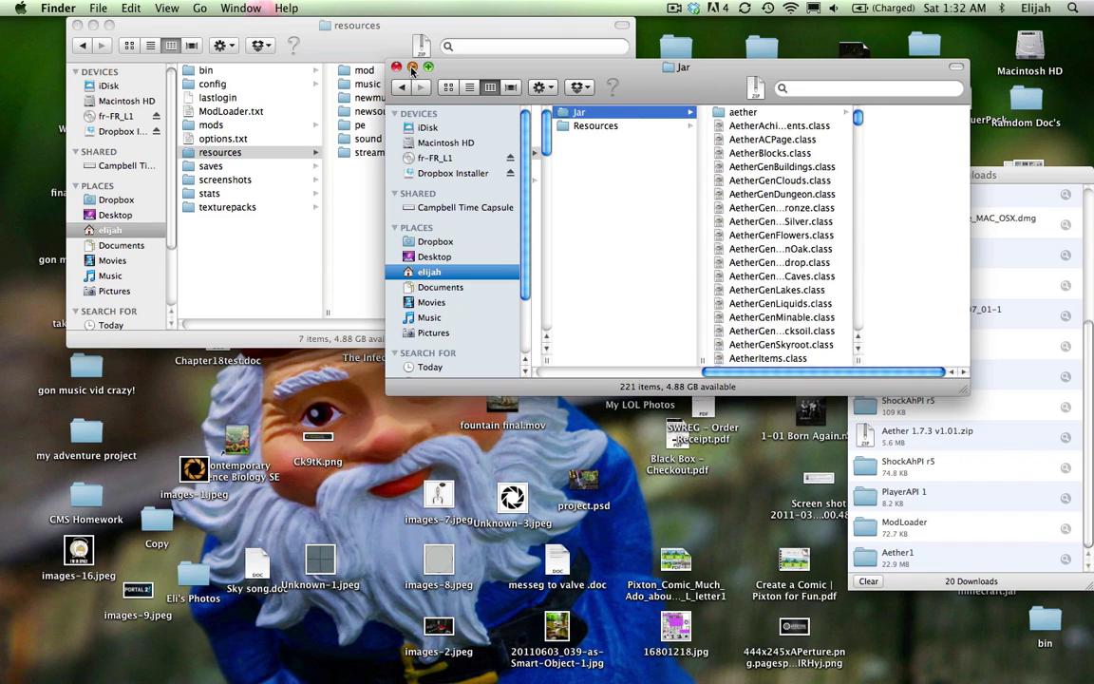
{"action": "left_click", "coordinate": [412, 68]}
{"action": "left_click", "coordinate": [81, 25]}
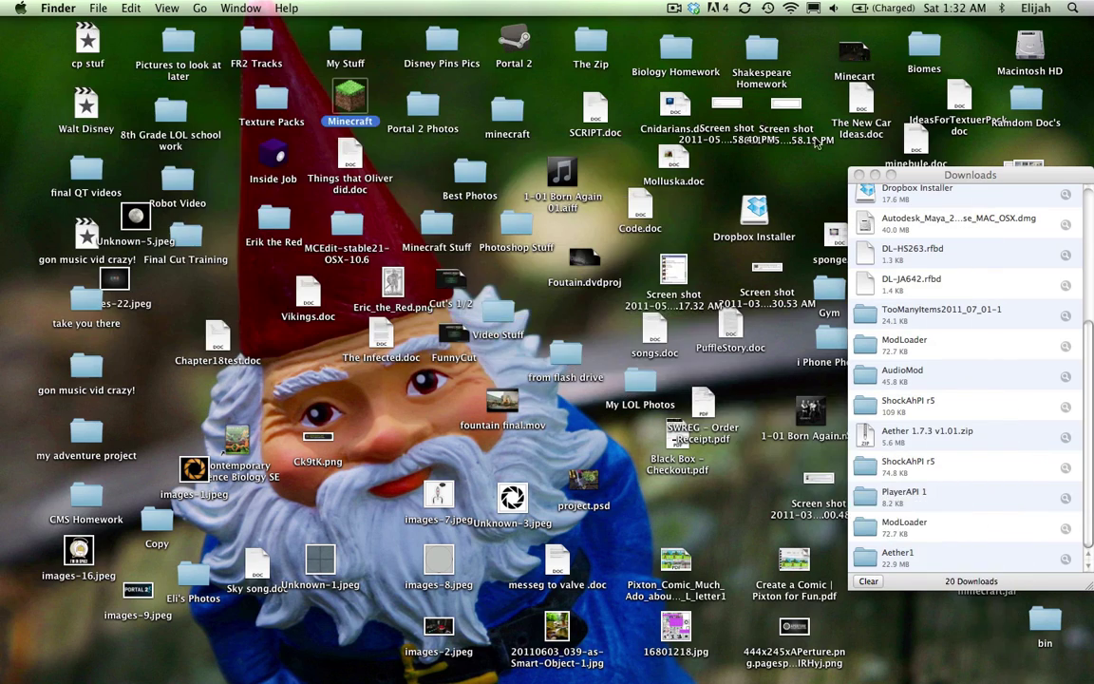
{"action": "left_click", "coordinate": [858, 175]}
{"action": "double_click", "coordinate": [351, 102]}
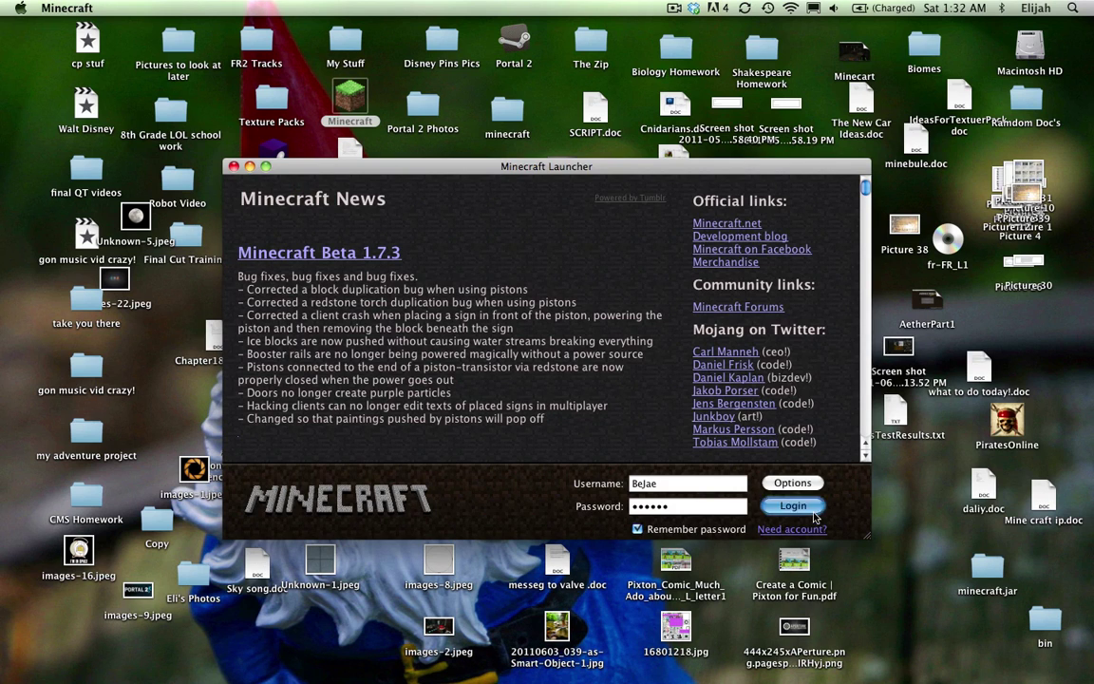
{"action": "left_click", "coordinate": [809, 510]}
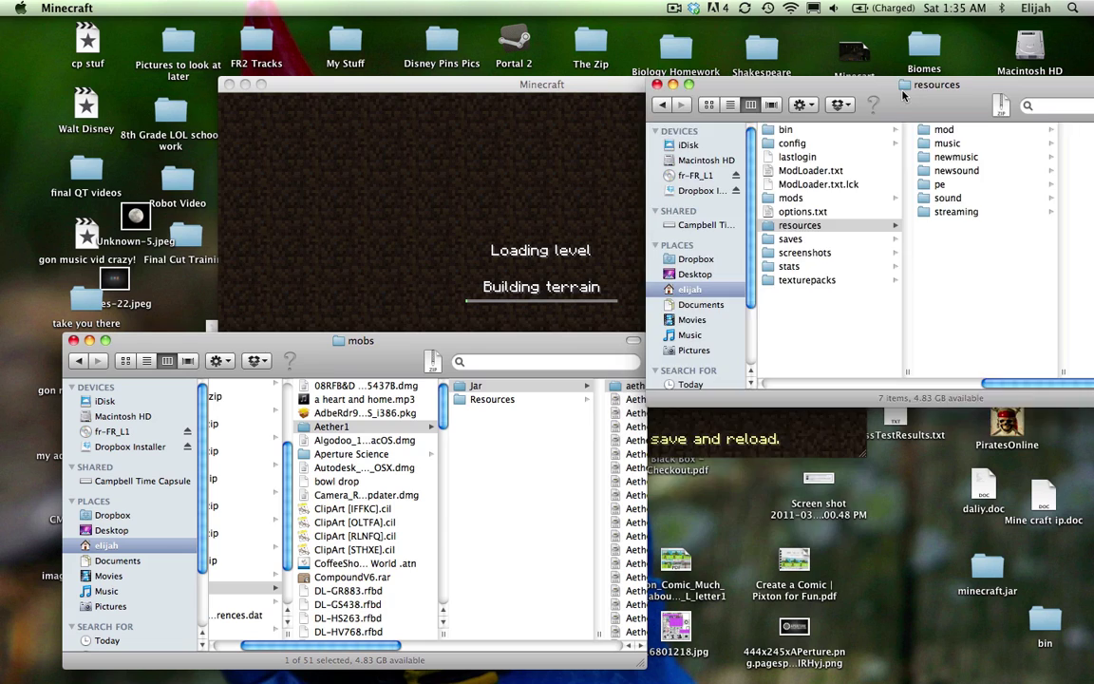
- Minimize the resources and mobs Finder windows and bring the loading Minecraft window forward
{"action": "left_click_drag", "start_coordinate": [904, 77], "coordinate": [933, 249]}
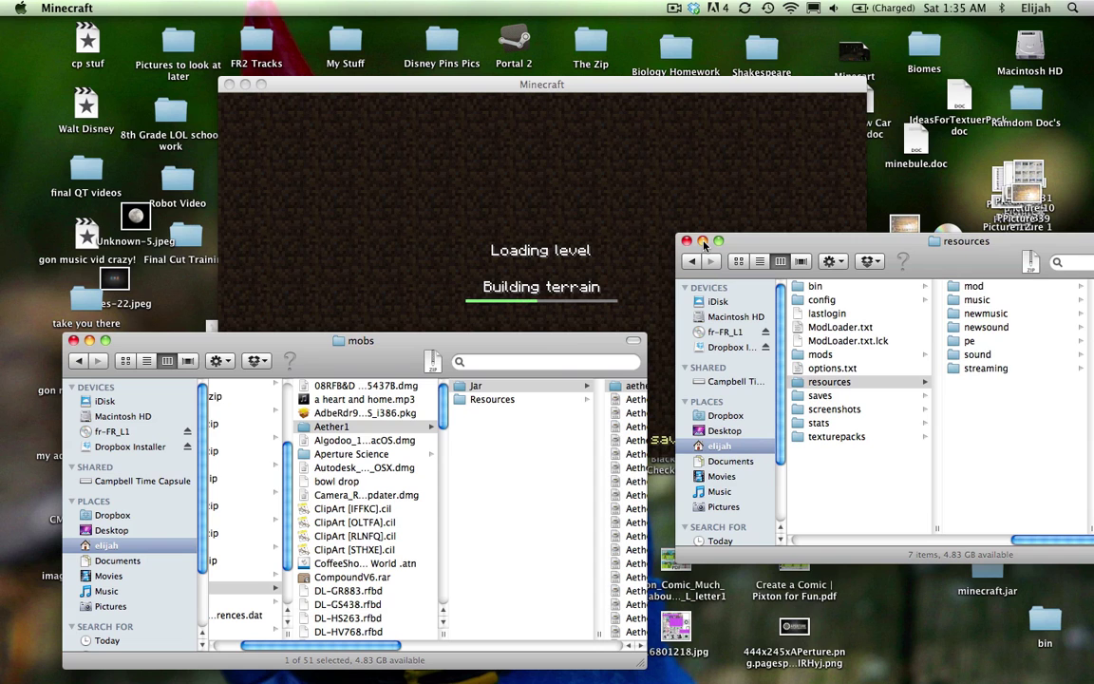
{"action": "left_click", "coordinate": [702, 243]}
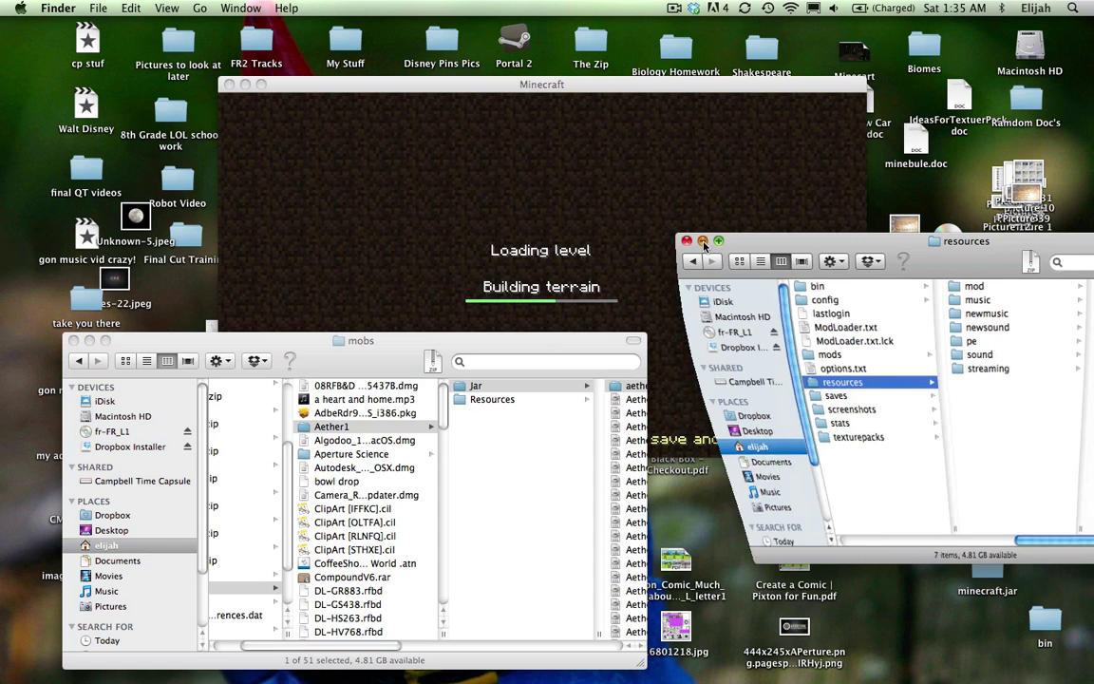
{"action": "left_click_drag", "start_coordinate": [227, 334], "coordinate": [399, 453]}
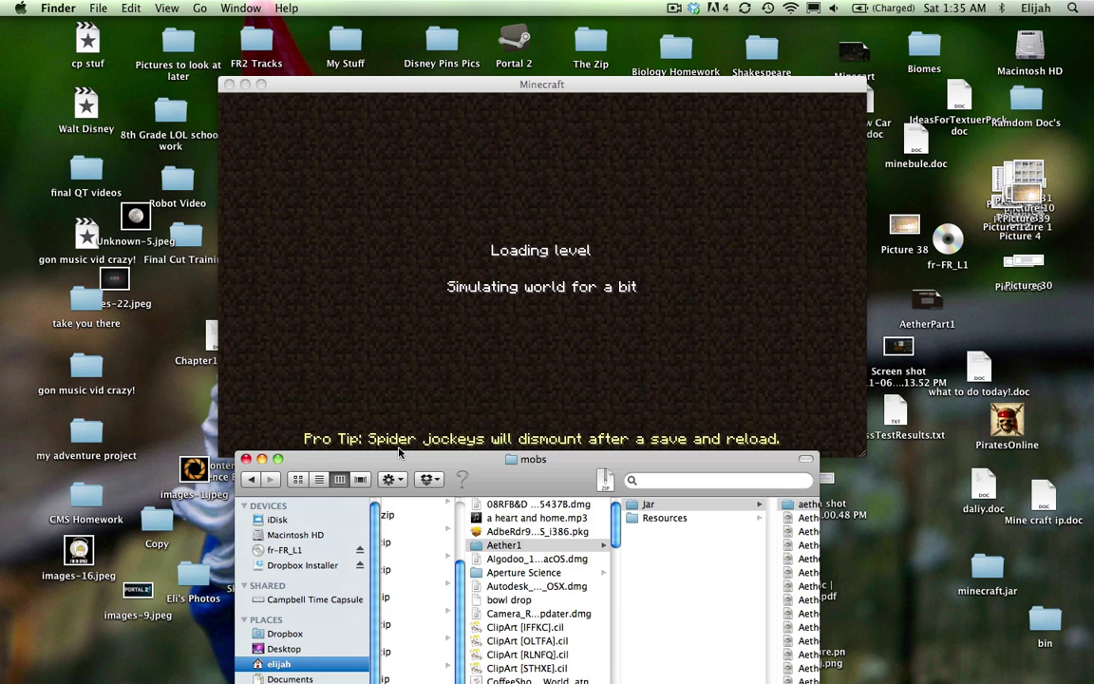
{"action": "left_click", "coordinate": [263, 459]}
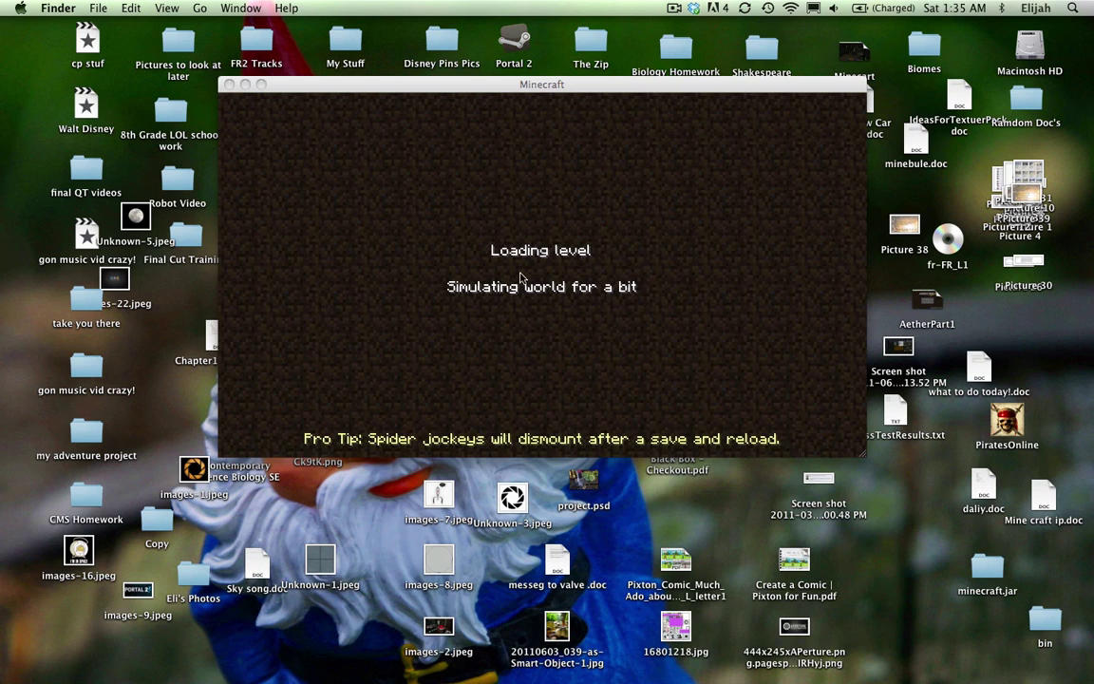
{"action": "left_click", "coordinate": [573, 88]}
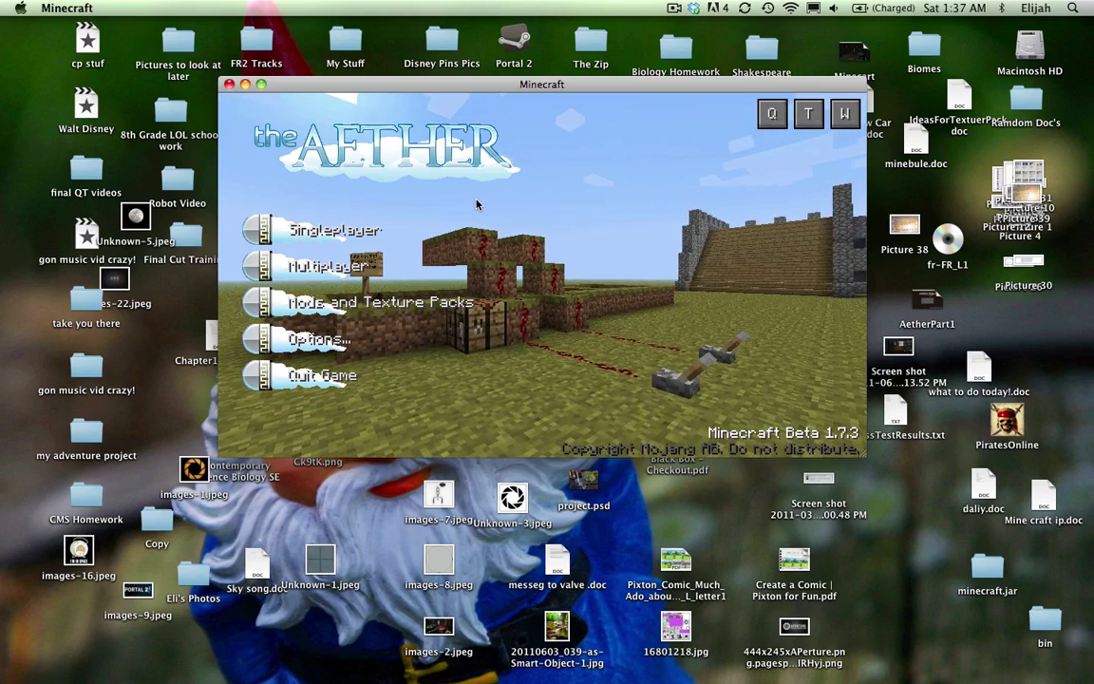
{"action": "key", "text": "XF86AudioRaiseVolume"}
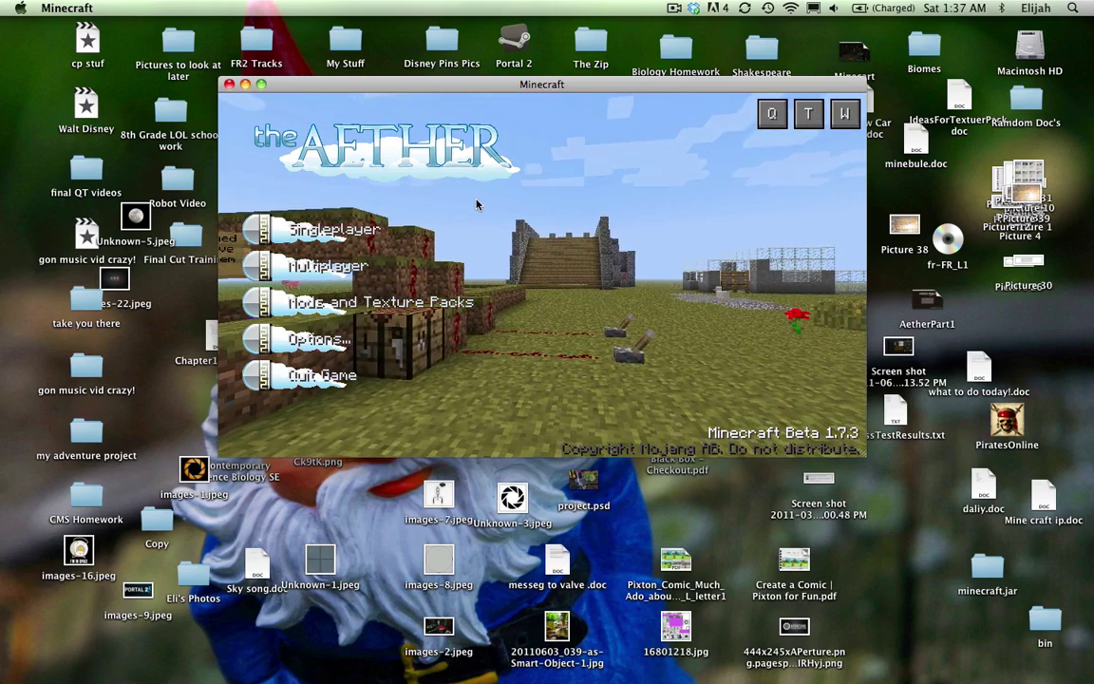
{"action": "key", "text": "F12"}
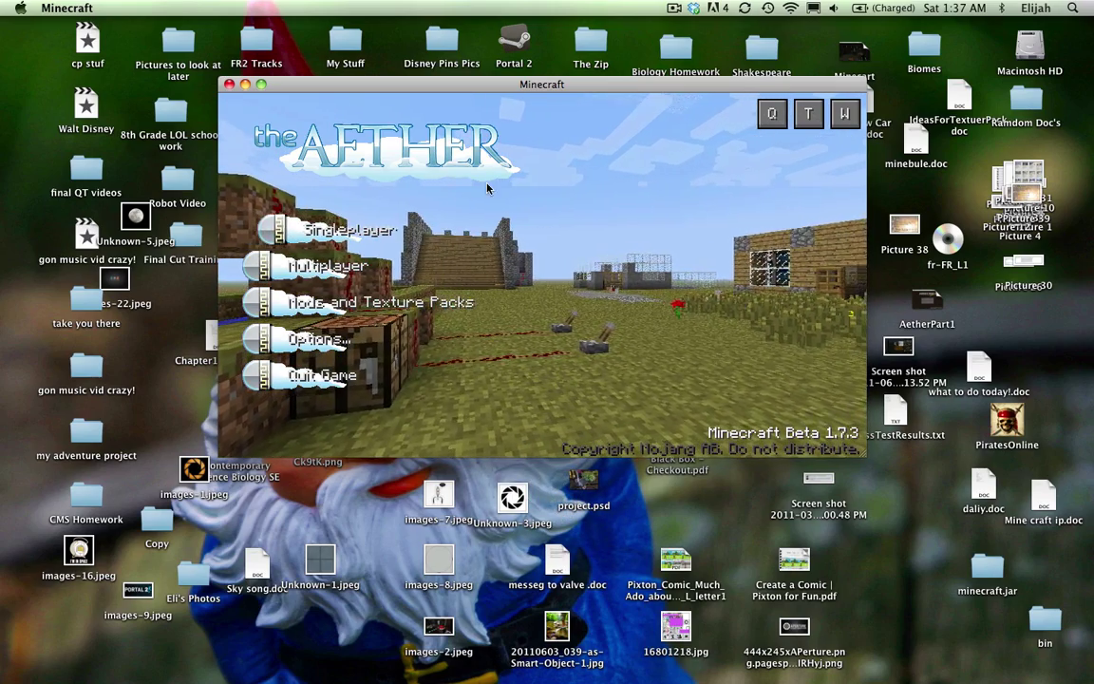
{"action": "key", "text": "F12"}
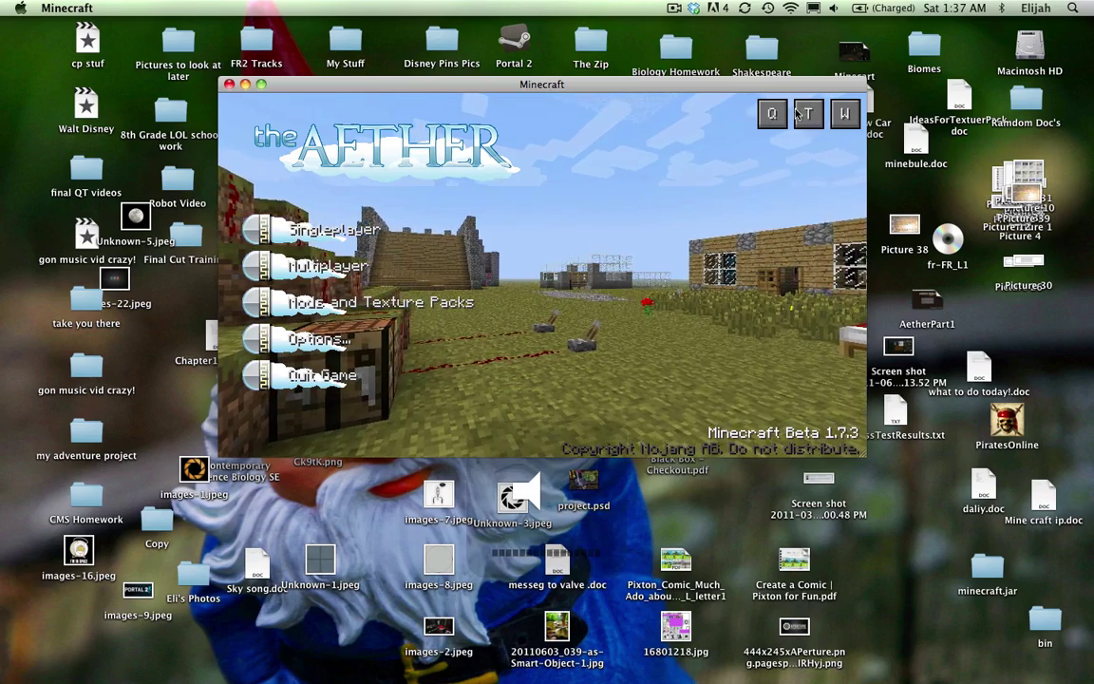